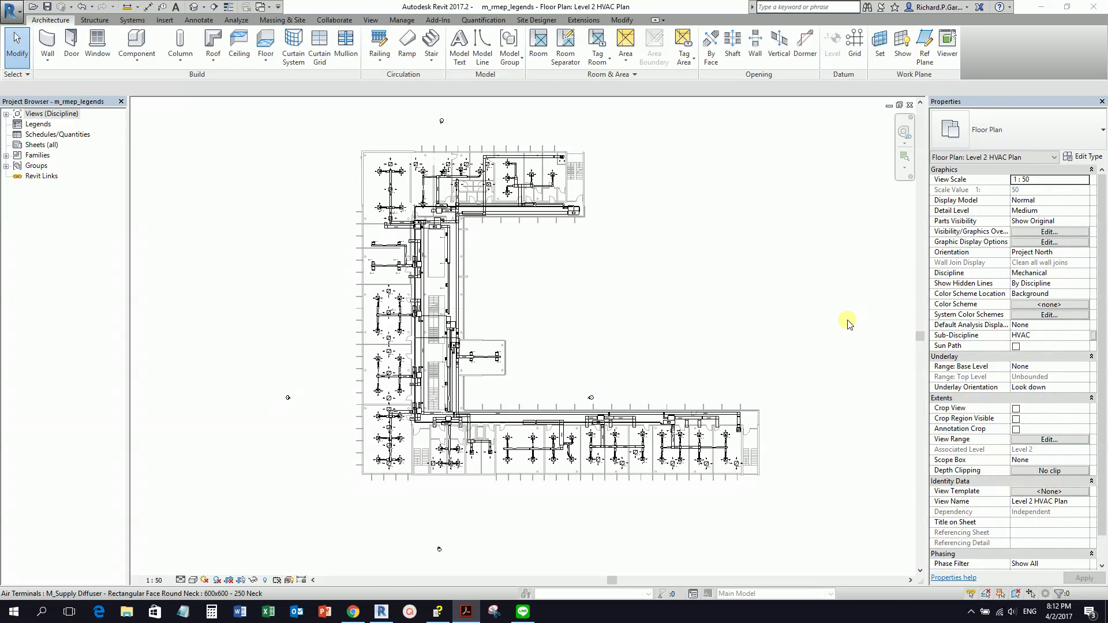
{"action": "left_click", "coordinate": [681, 287]}
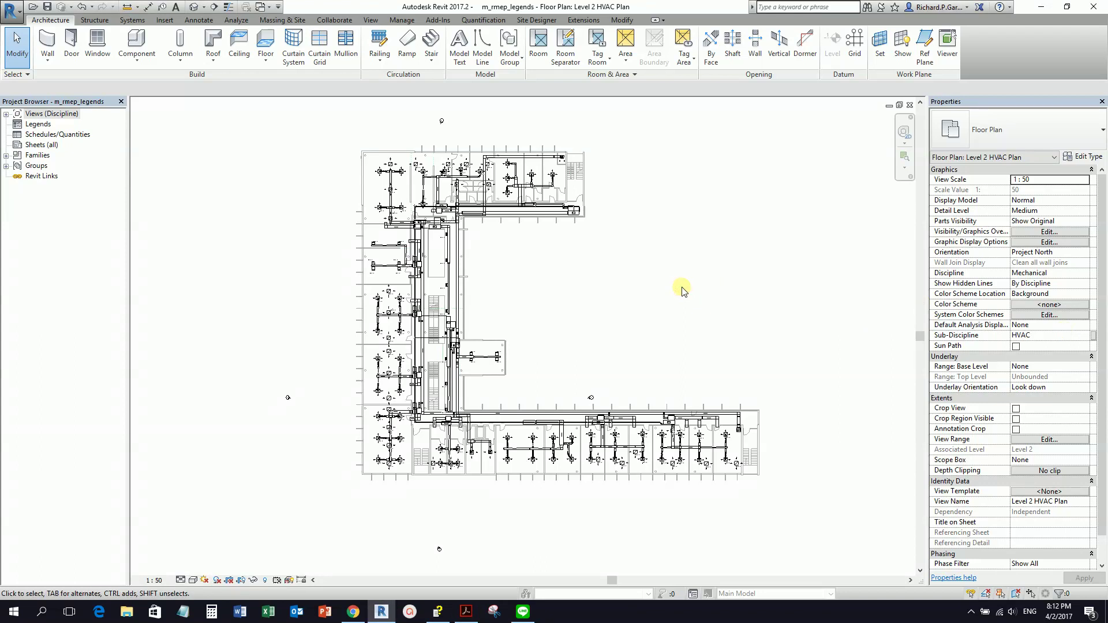
{"action": "key", "text": "ctrl"}
{"action": "key", "text": "ctrl"}
{"action": "key", "text": "ctrl"}
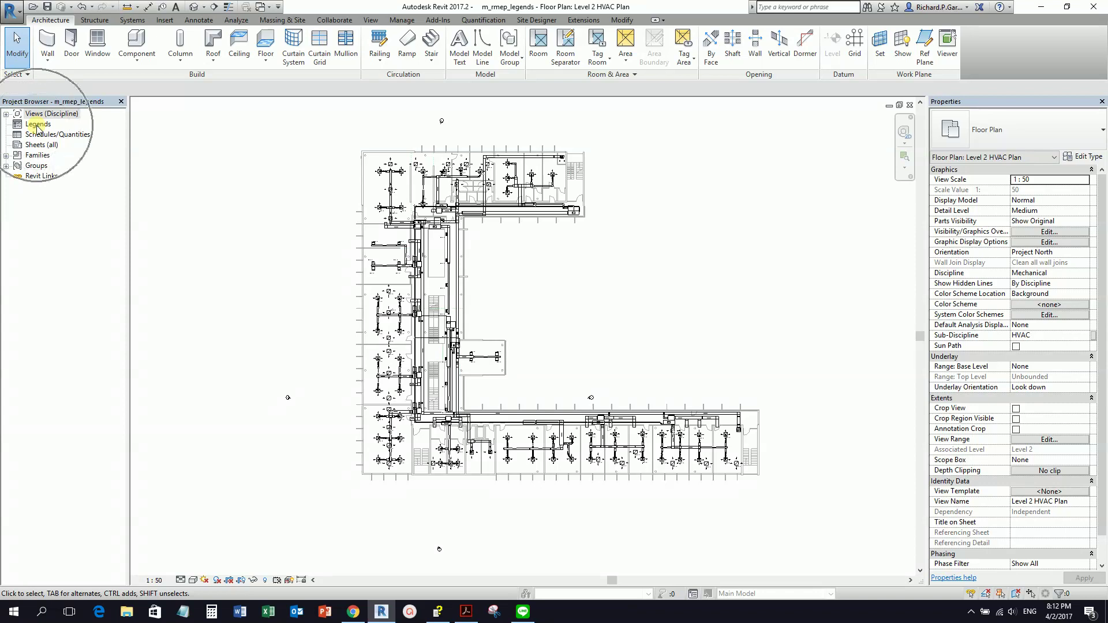
{"action": "right_click", "coordinate": [37, 125]}
{"action": "key", "text": "ctrl"}
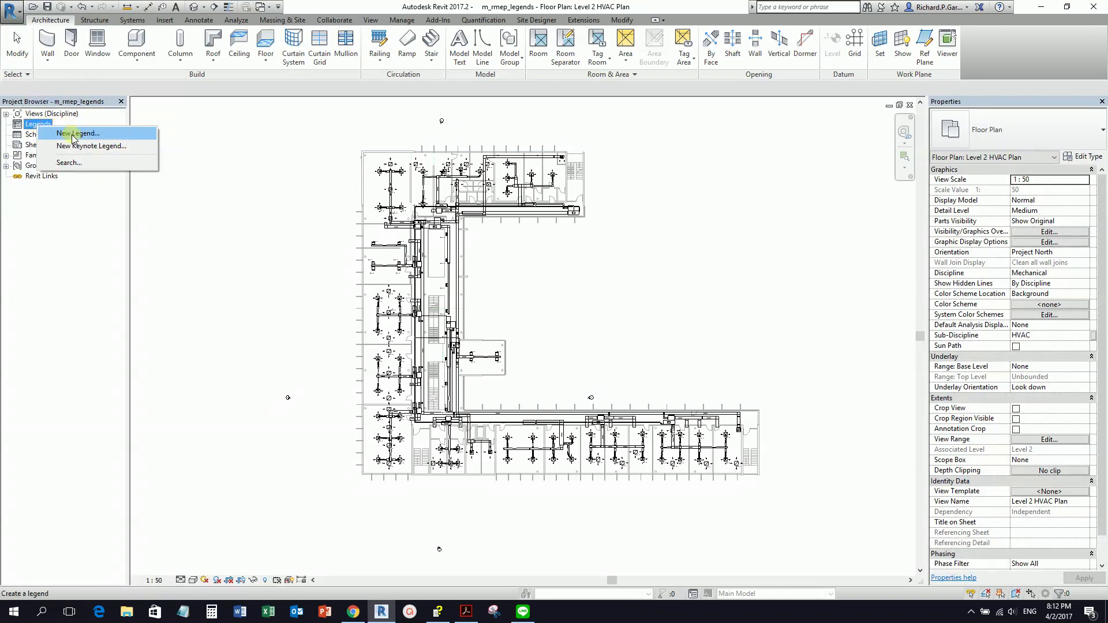
{"action": "left_click", "coordinate": [73, 135]}
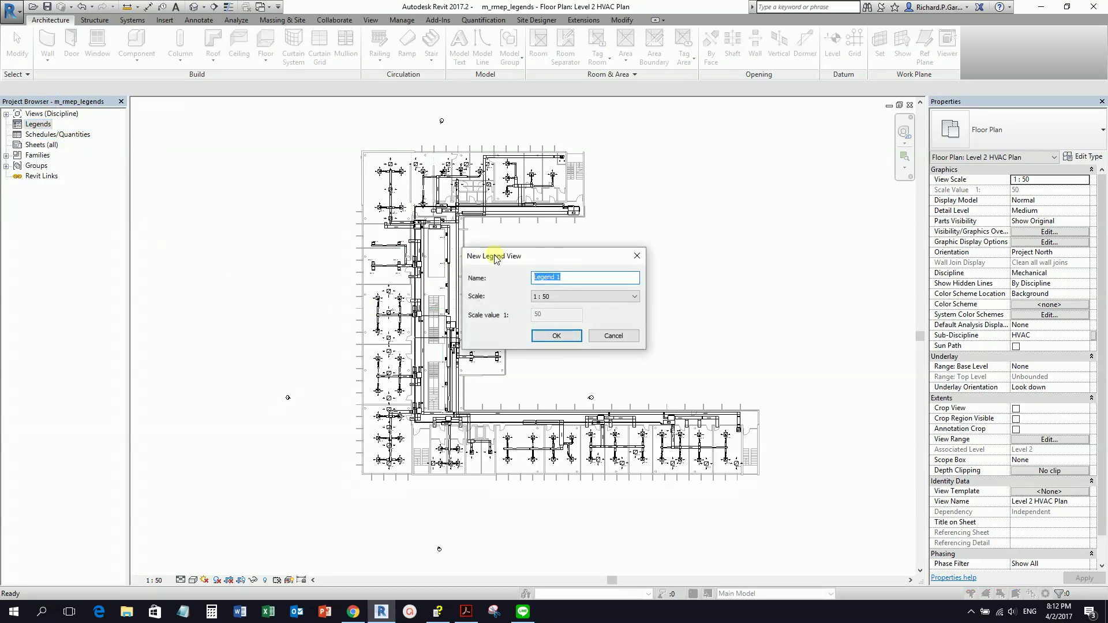
{"action": "left_click", "coordinate": [637, 257]}
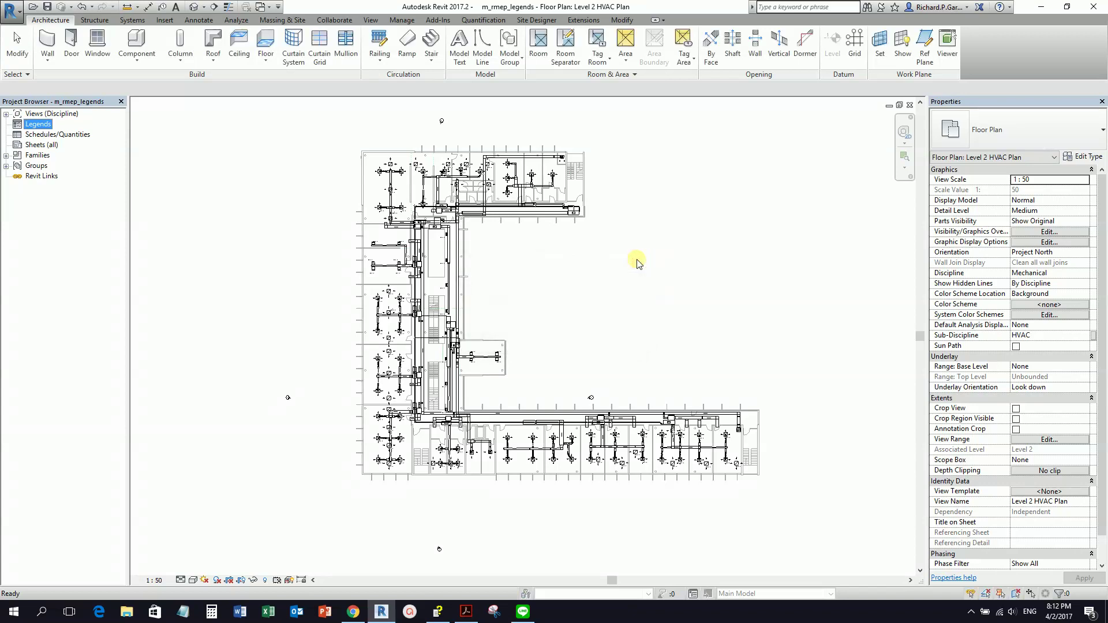
Create a new legend view named HVAC Legend at 1 : 50 scale
{"action": "left_click", "coordinate": [373, 21]}
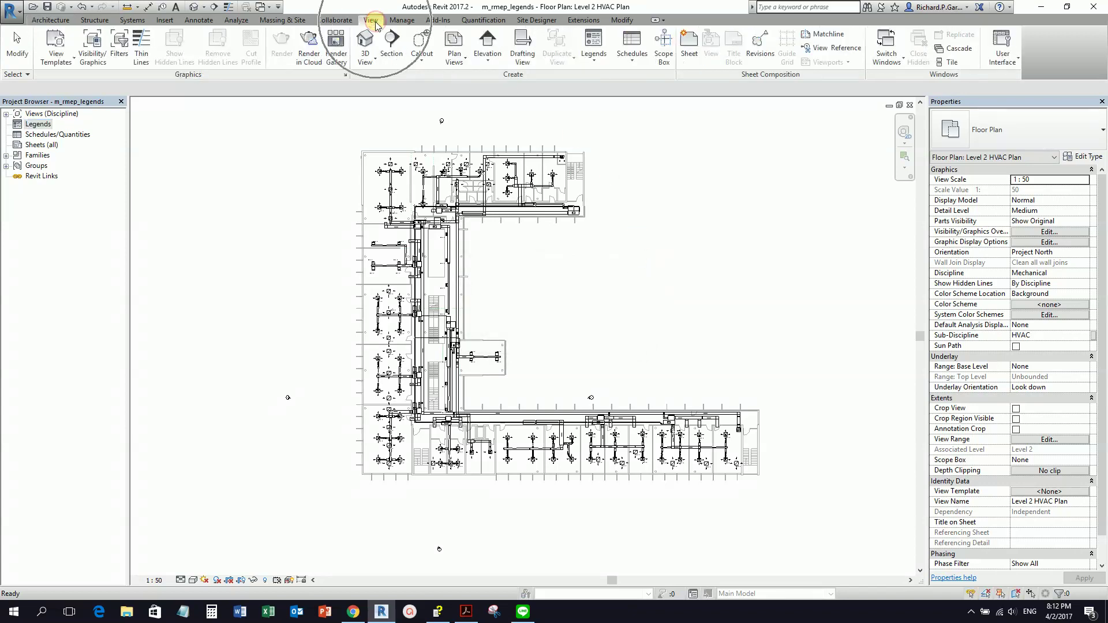
{"action": "left_click", "coordinate": [594, 60]}
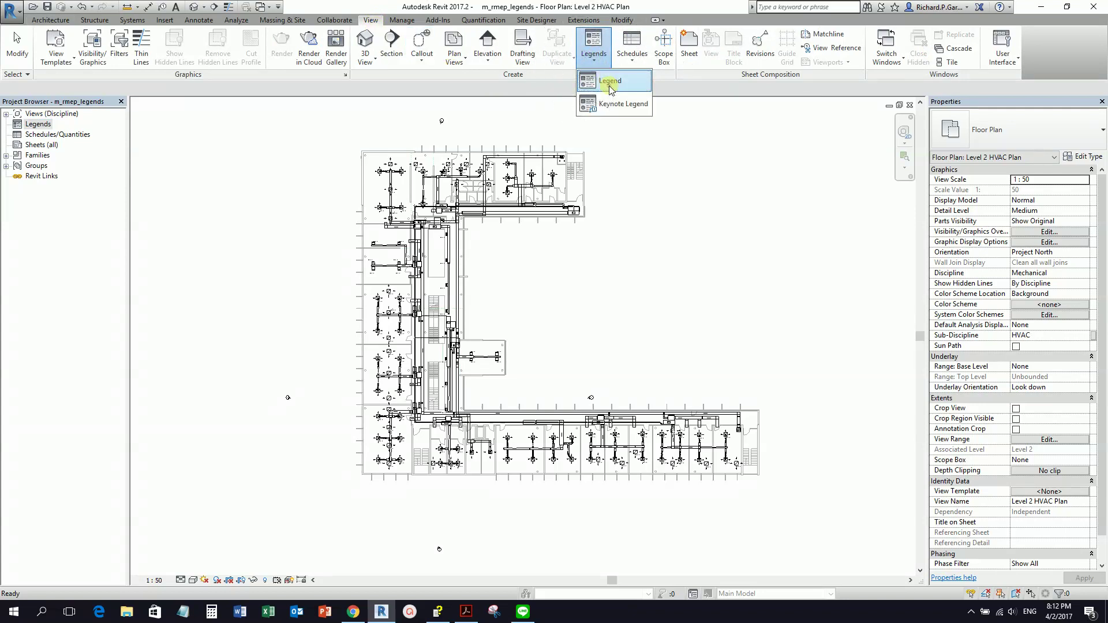
{"action": "left_click", "coordinate": [610, 83]}
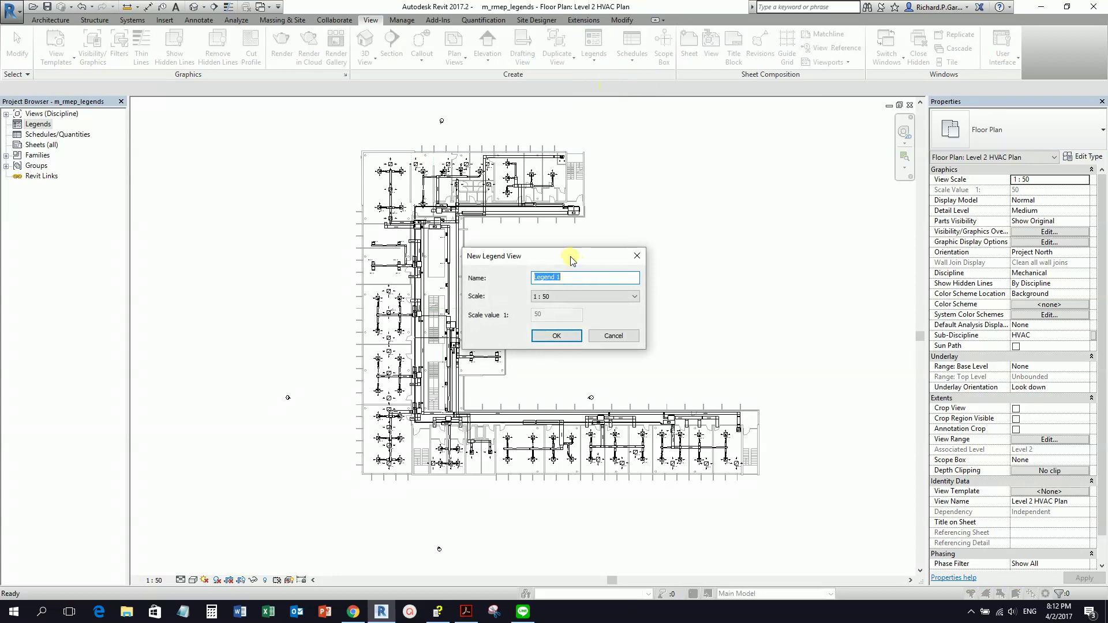
{"action": "left_click", "coordinate": [571, 276]}
{"action": "left_click_drag", "start_coordinate": [572, 277], "coordinate": [526, 280]}
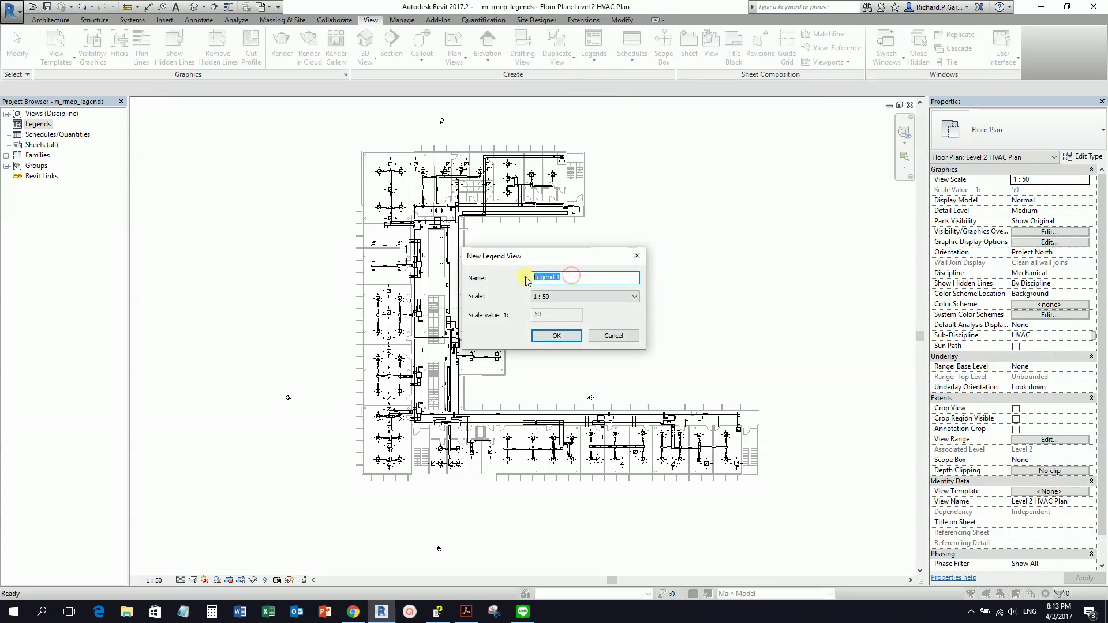
{"action": "type", "text": "HVAC Legend"}
{"action": "left_click", "coordinate": [556, 337]}
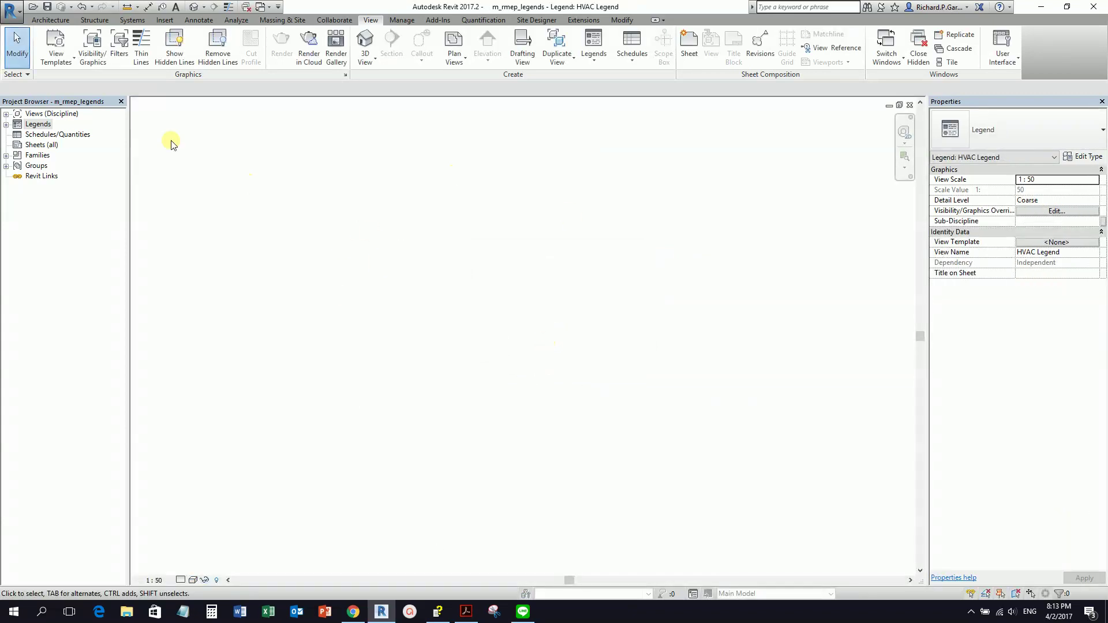
Expand the project's Legends category and open the HVAC Legend view
{"action": "left_click", "coordinate": [7, 125]}
{"action": "left_click", "coordinate": [7, 125]}
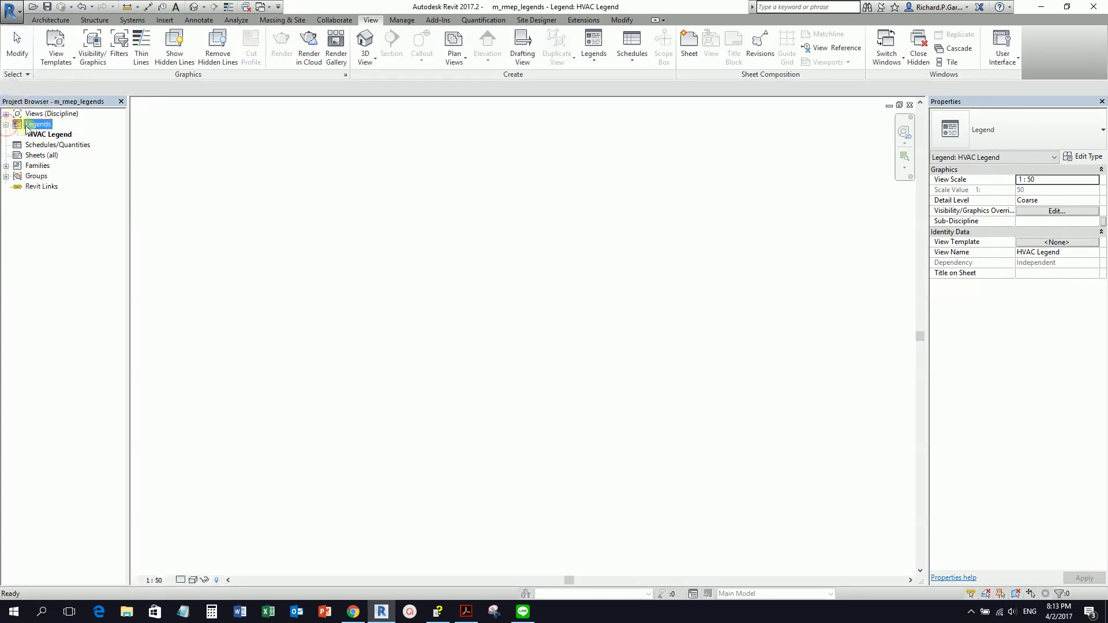
{"action": "left_click", "coordinate": [43, 136]}
{"action": "double_click", "coordinate": [42, 136]}
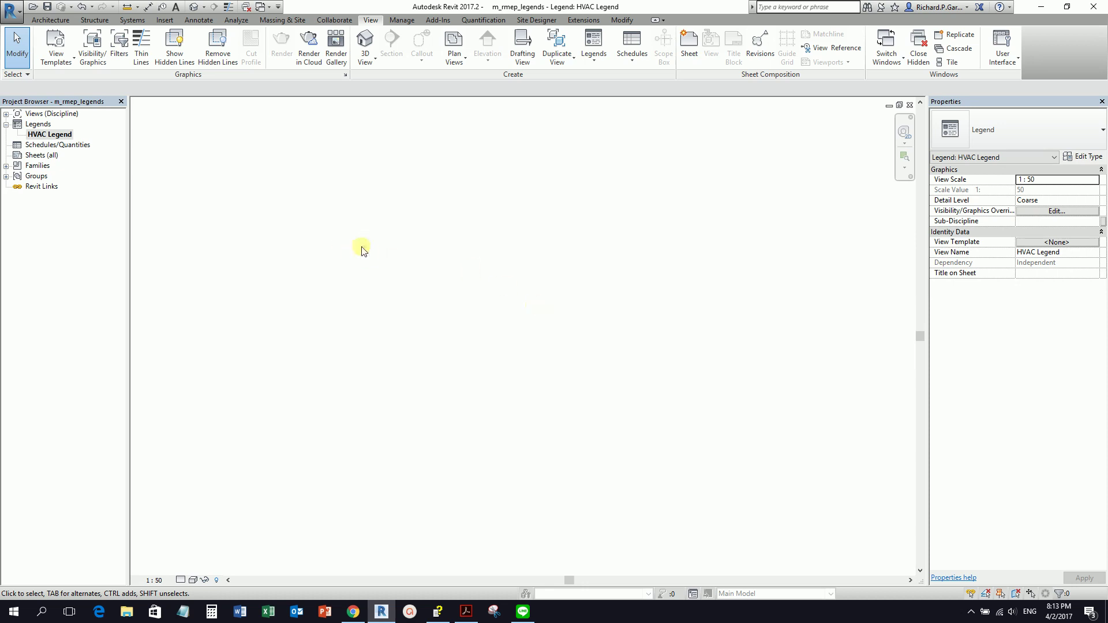
Start a text note and duplicate the 2.5mm Arial text type as 5mm Arial
{"action": "left_click", "coordinate": [176, 7]}
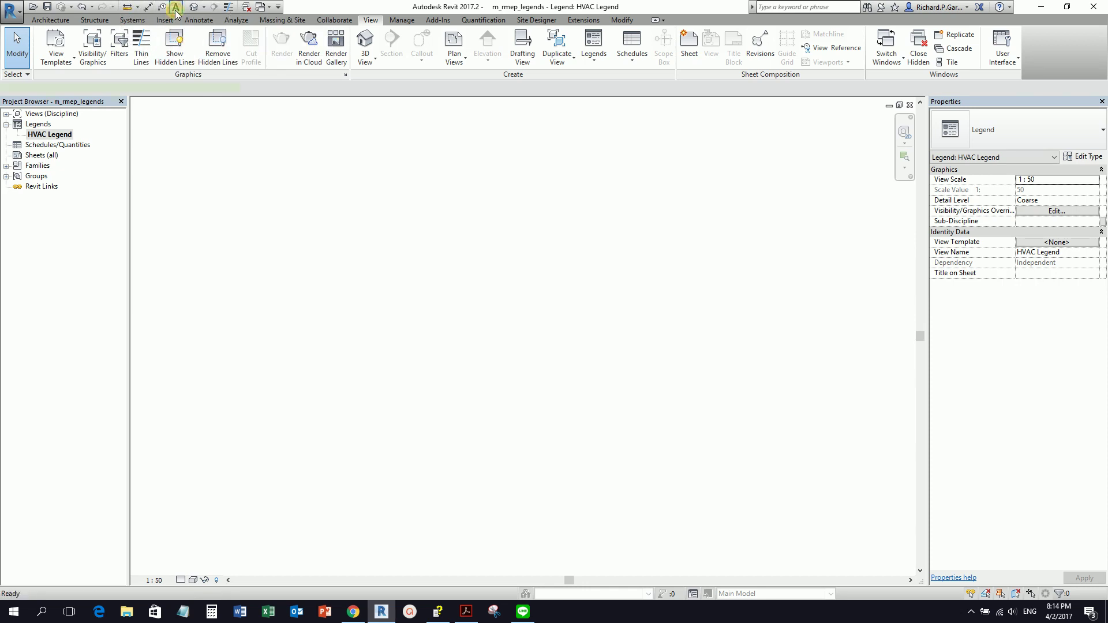
{"action": "left_click", "coordinate": [1049, 140]}
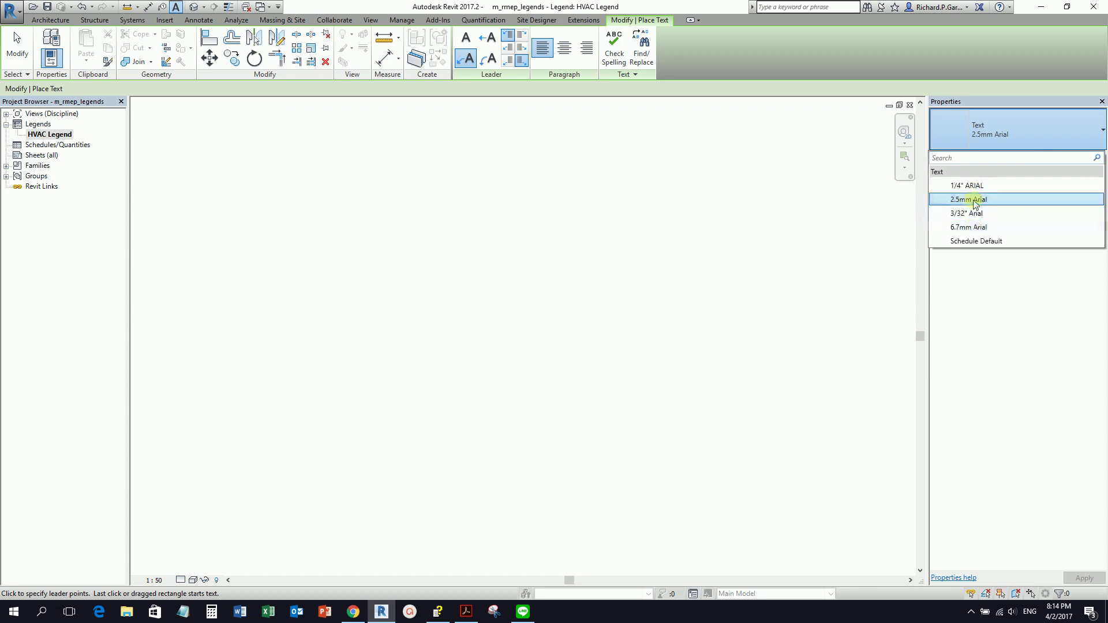
{"action": "left_click", "coordinate": [1001, 140]}
{"action": "left_click", "coordinate": [1085, 158]}
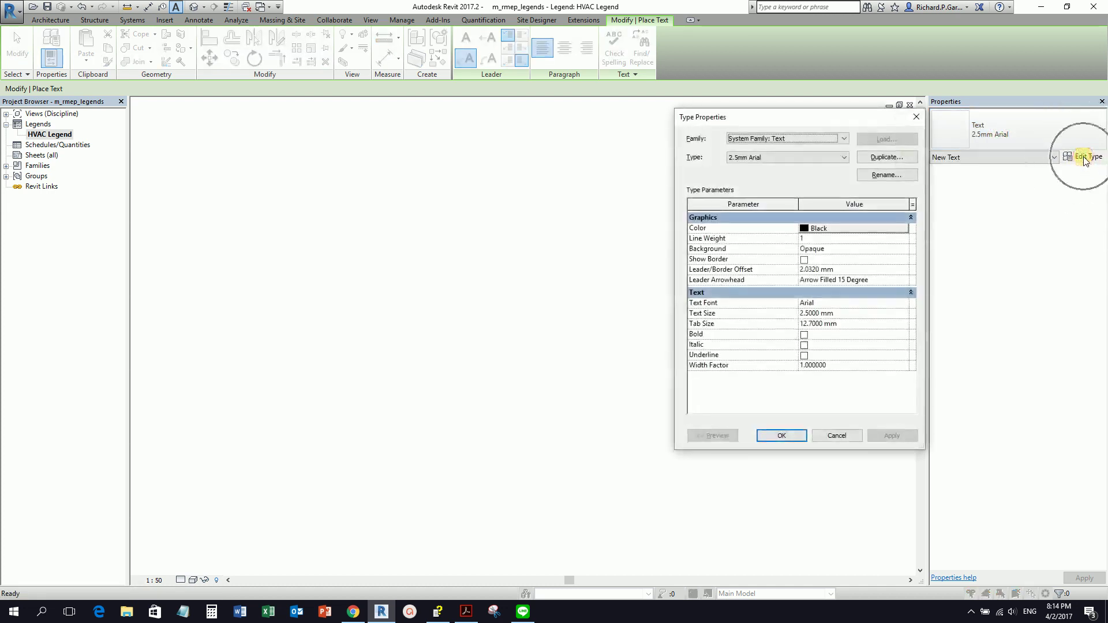
{"action": "left_click", "coordinate": [886, 159]}
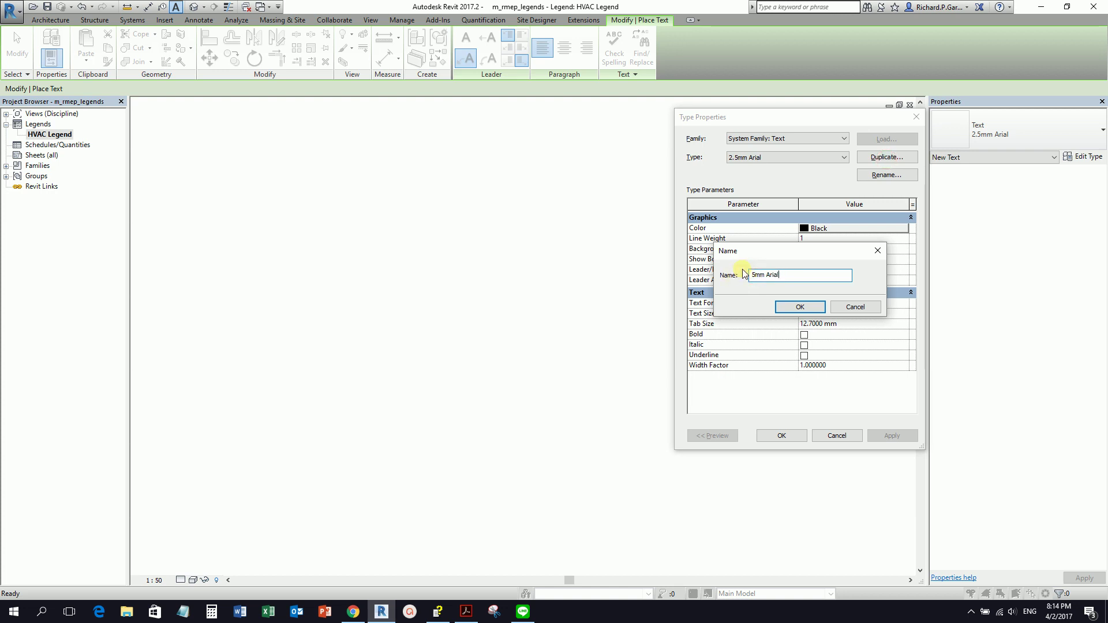
{"action": "left_click", "coordinate": [799, 306]}
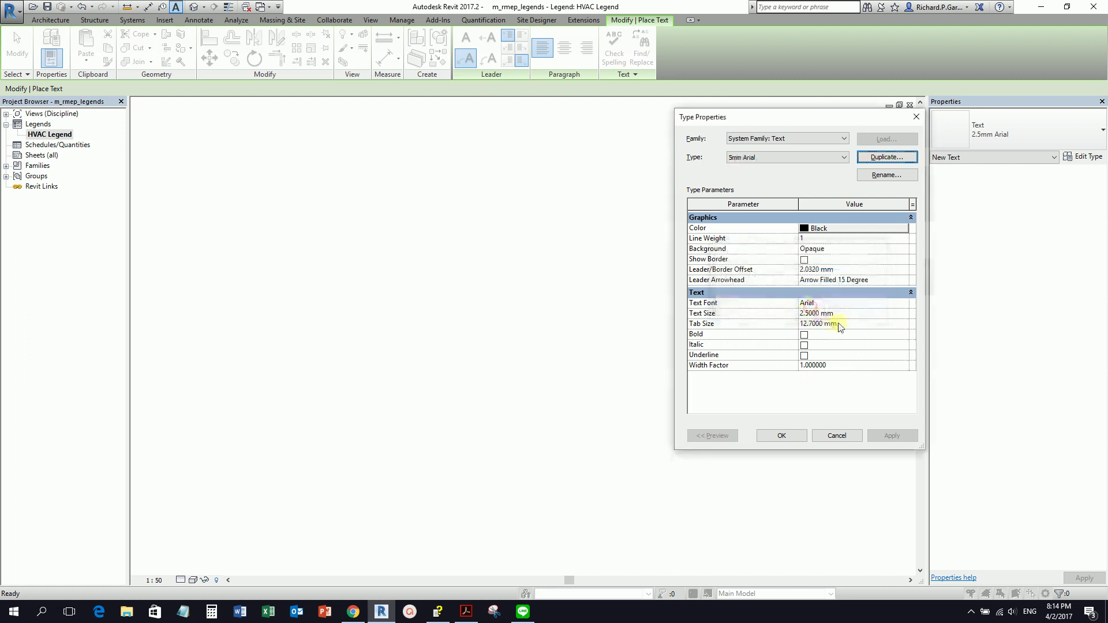
Set the 5mm Arial text type to a 5 mm text size with bold and underline turned on
{"action": "left_click", "coordinate": [840, 315]}
{"action": "type", "text": "5"}
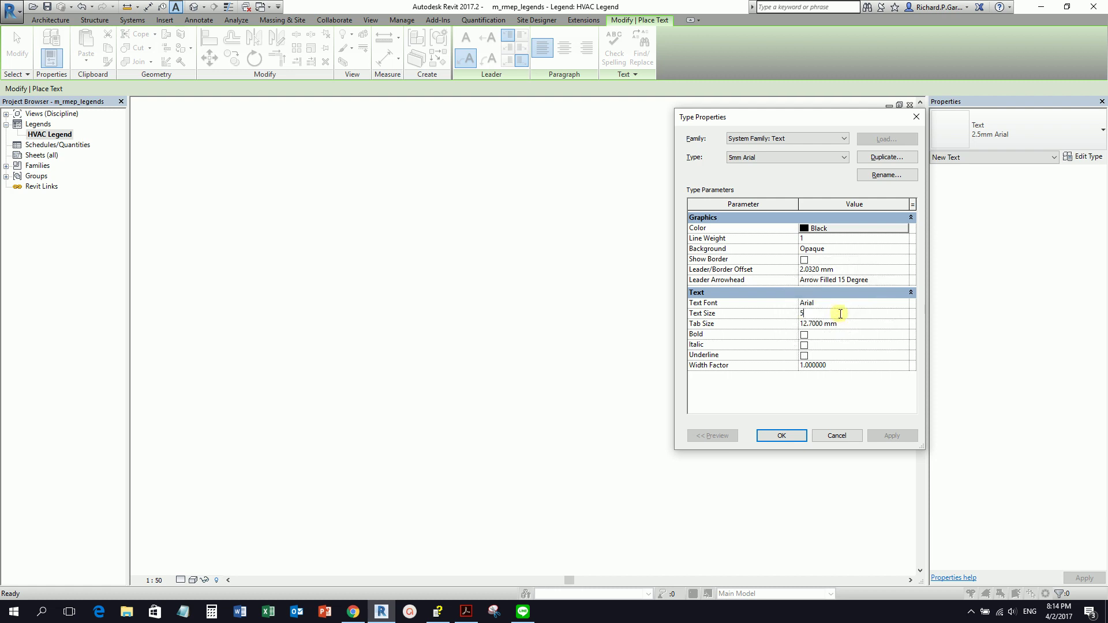
{"action": "left_click", "coordinate": [803, 335]}
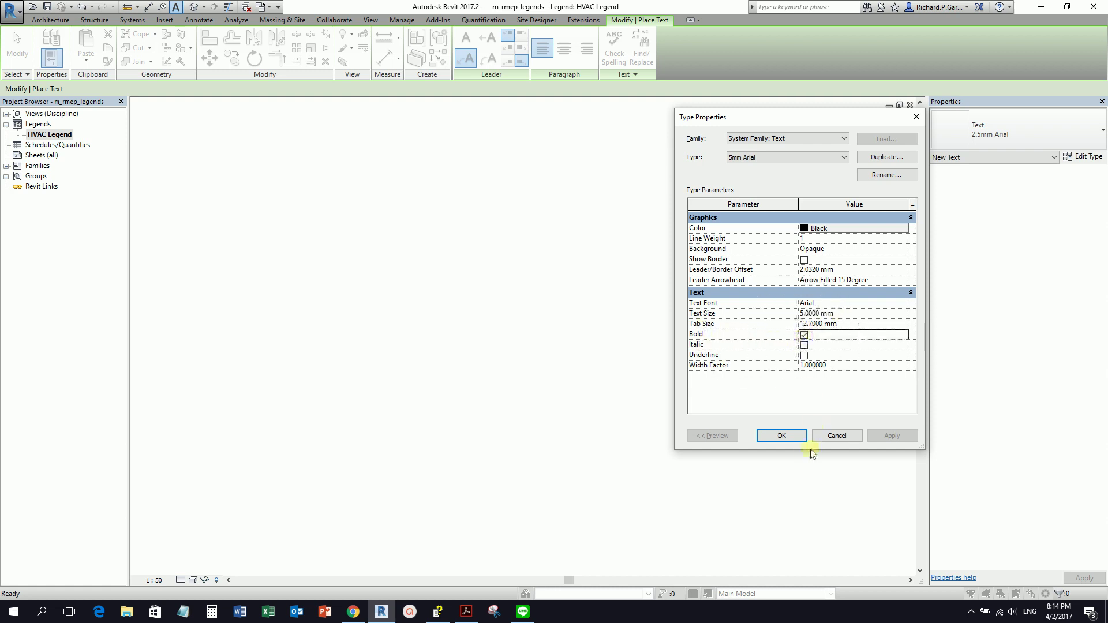
{"action": "left_click", "coordinate": [782, 438]}
{"action": "left_click", "coordinate": [782, 436]}
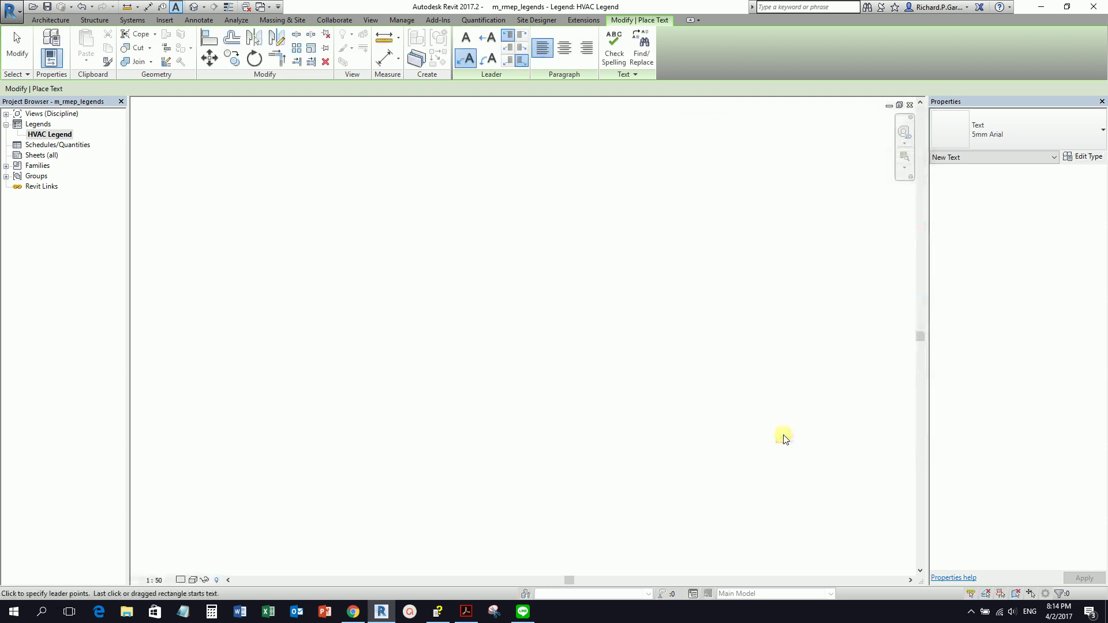
{"action": "left_click", "coordinate": [1081, 156]}
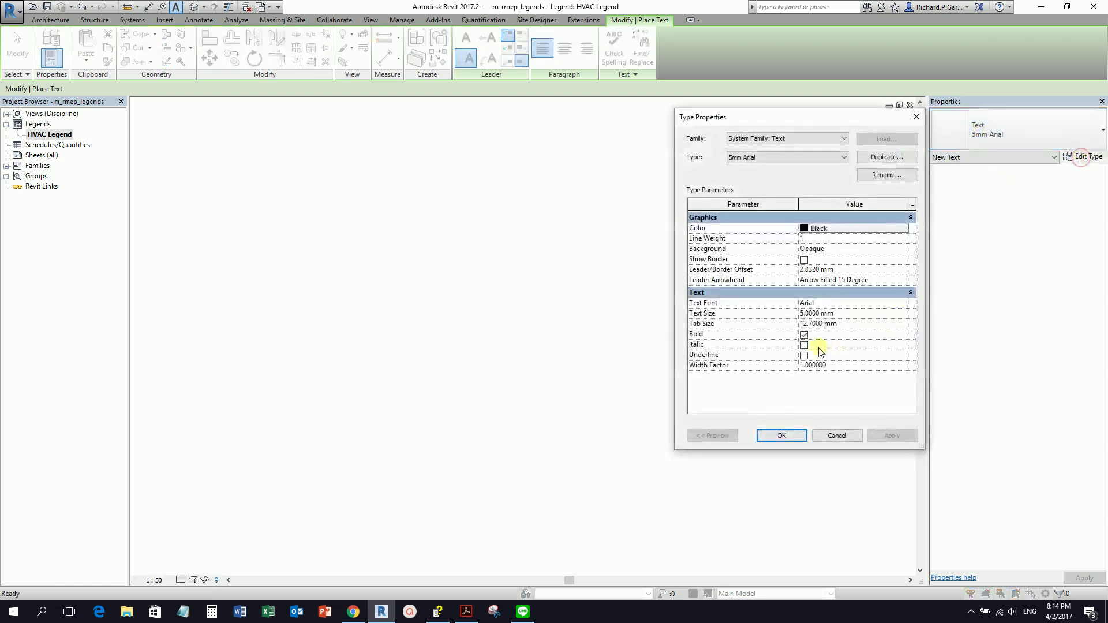
{"action": "left_click", "coordinate": [804, 355]}
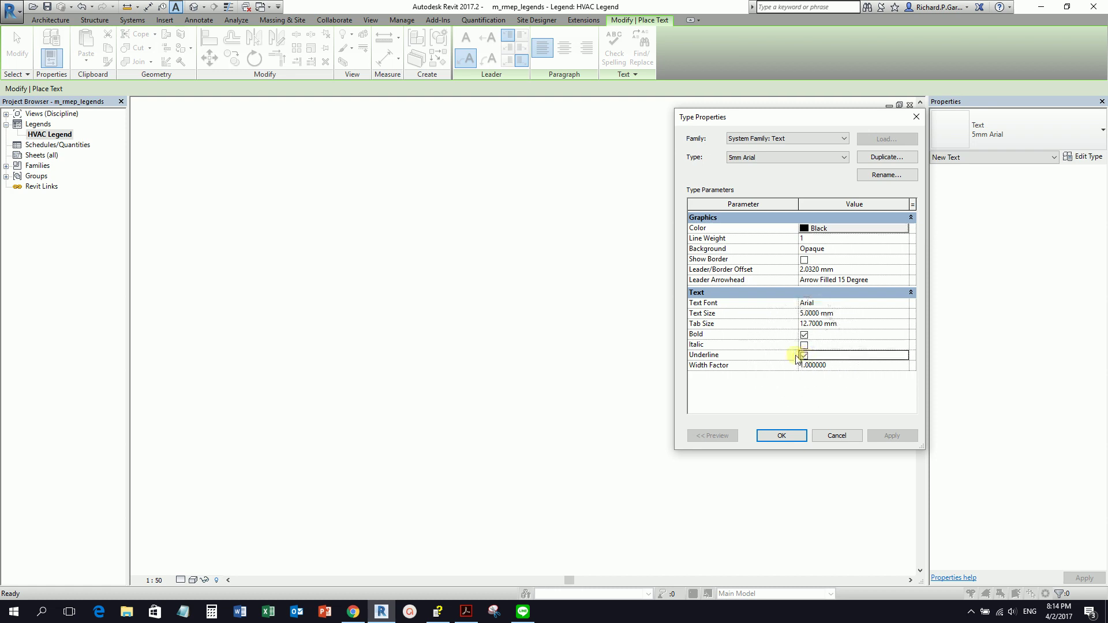
{"action": "left_click", "coordinate": [782, 435]}
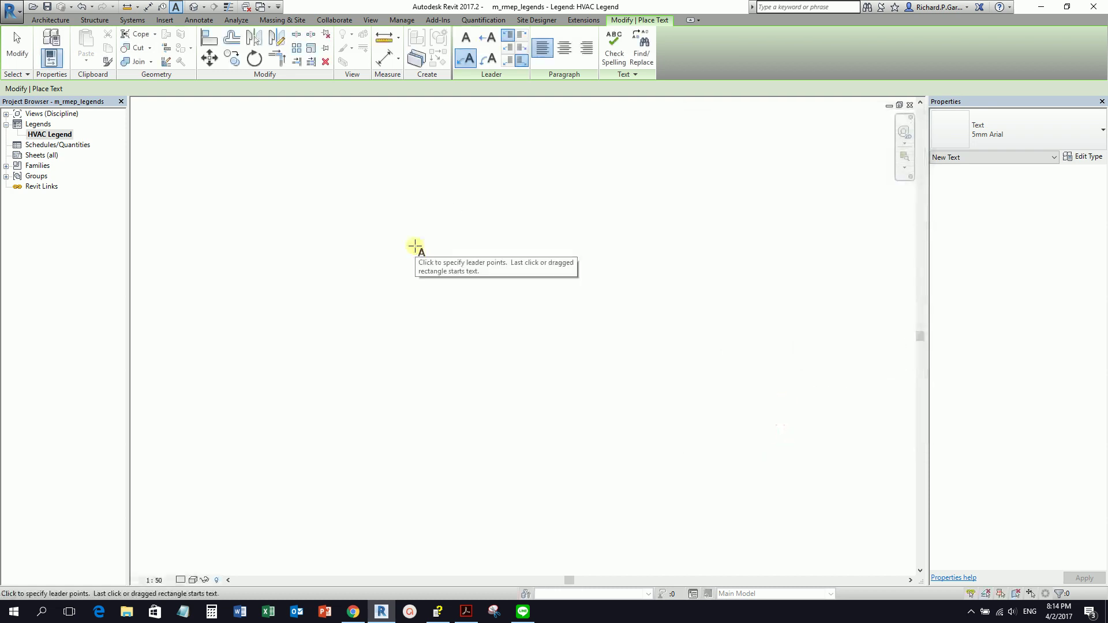
Place the title text HVAC LEGEND without a leader in the legend view
{"action": "left_click", "coordinate": [466, 39]}
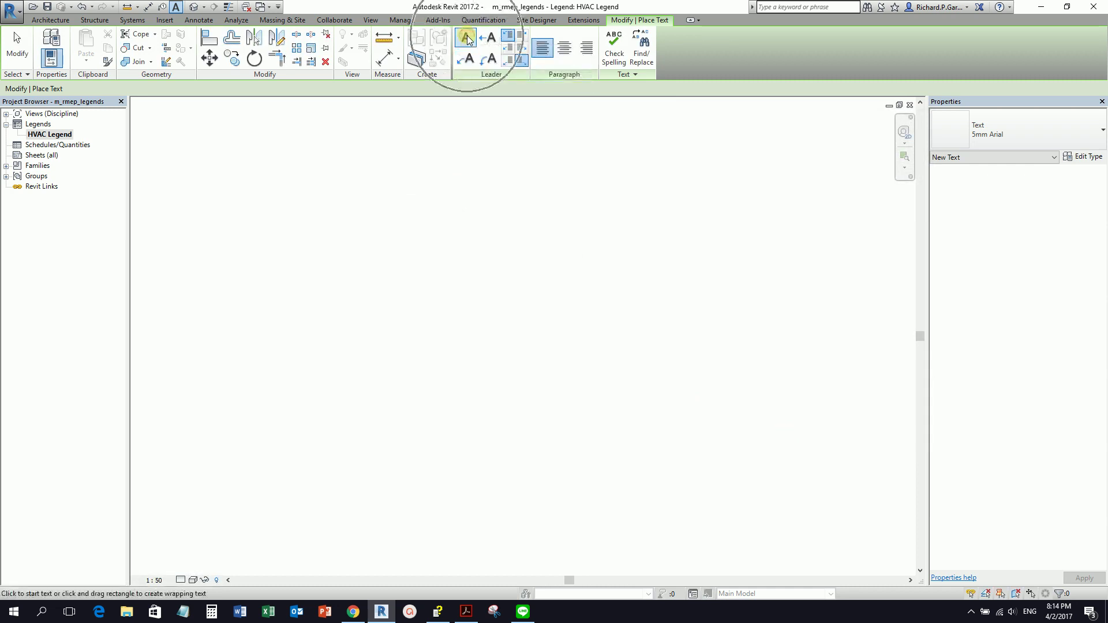
{"action": "left_click", "coordinate": [442, 247]}
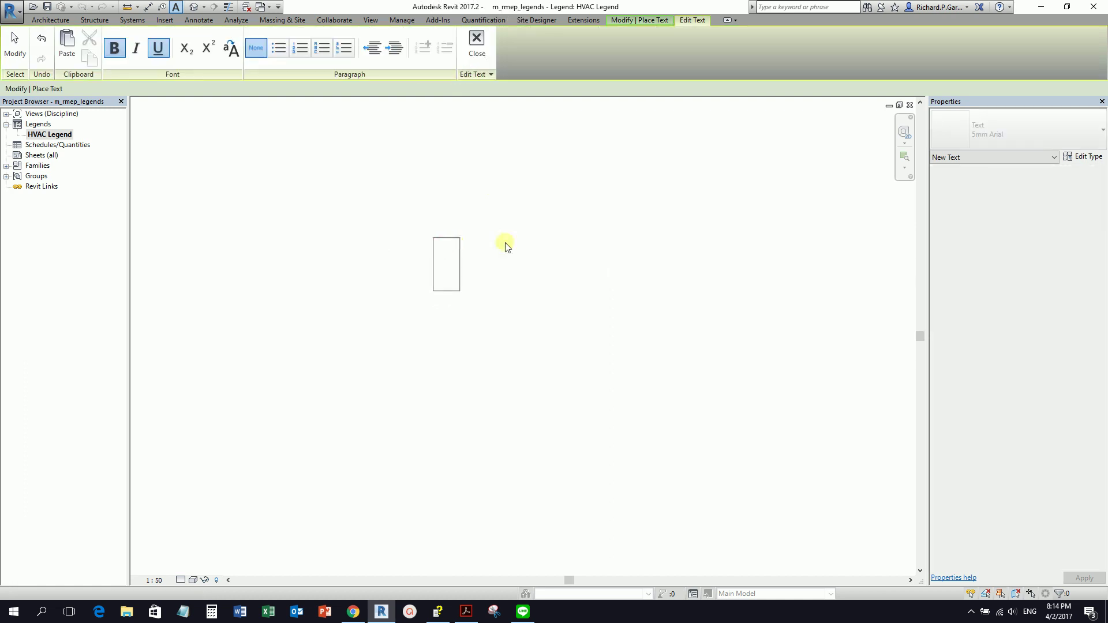
{"action": "type", "text": "HVAC"}
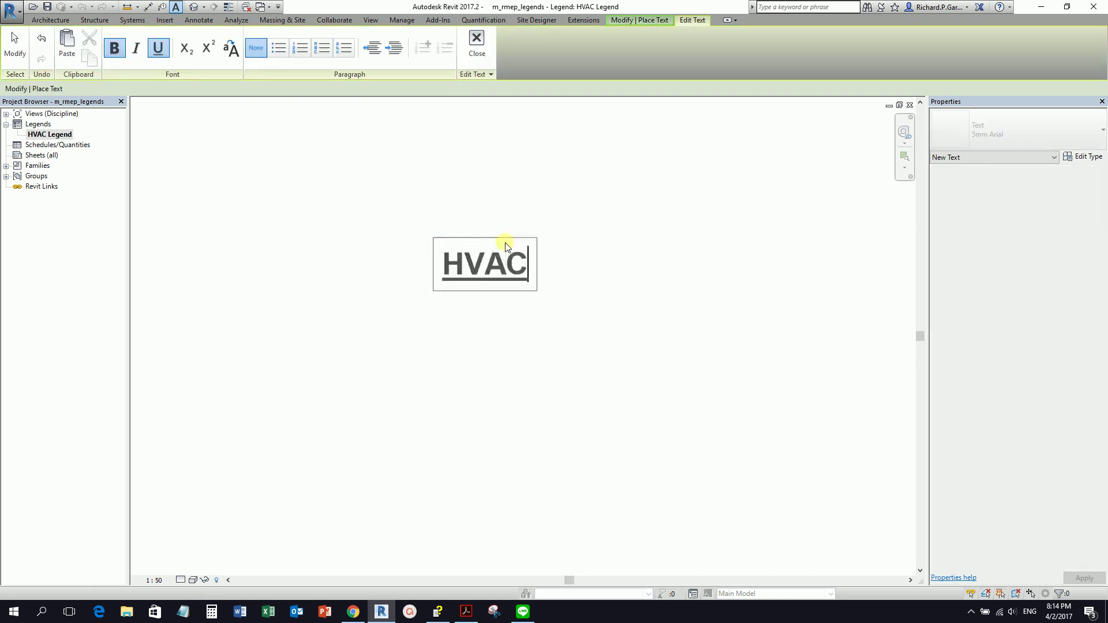
{"action": "type", "text": " LEGEND"}
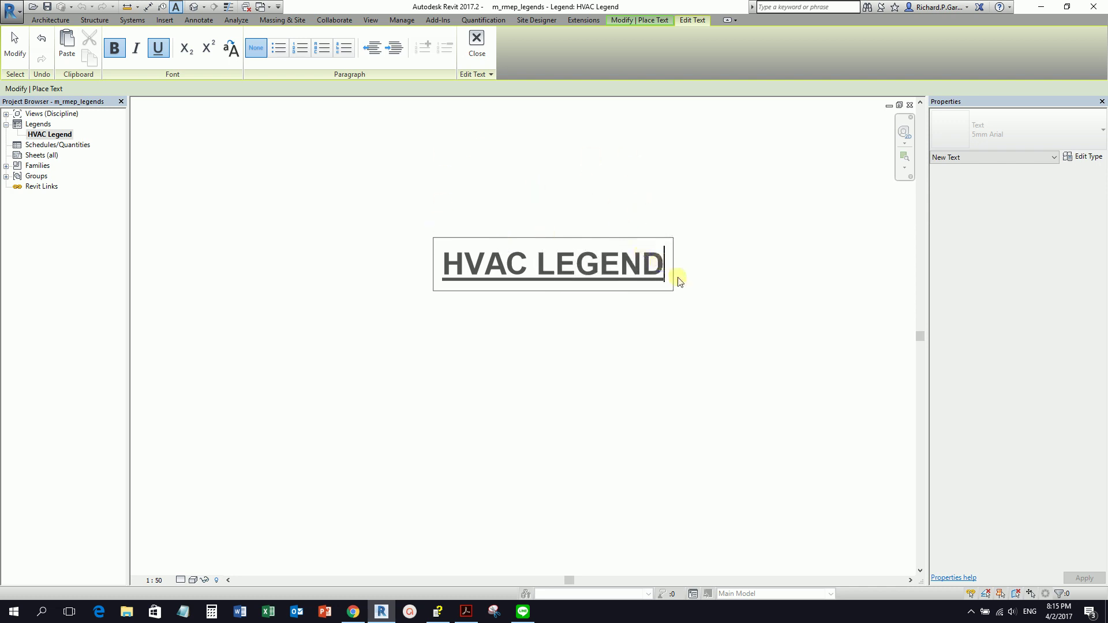
{"action": "left_click", "coordinate": [742, 274]}
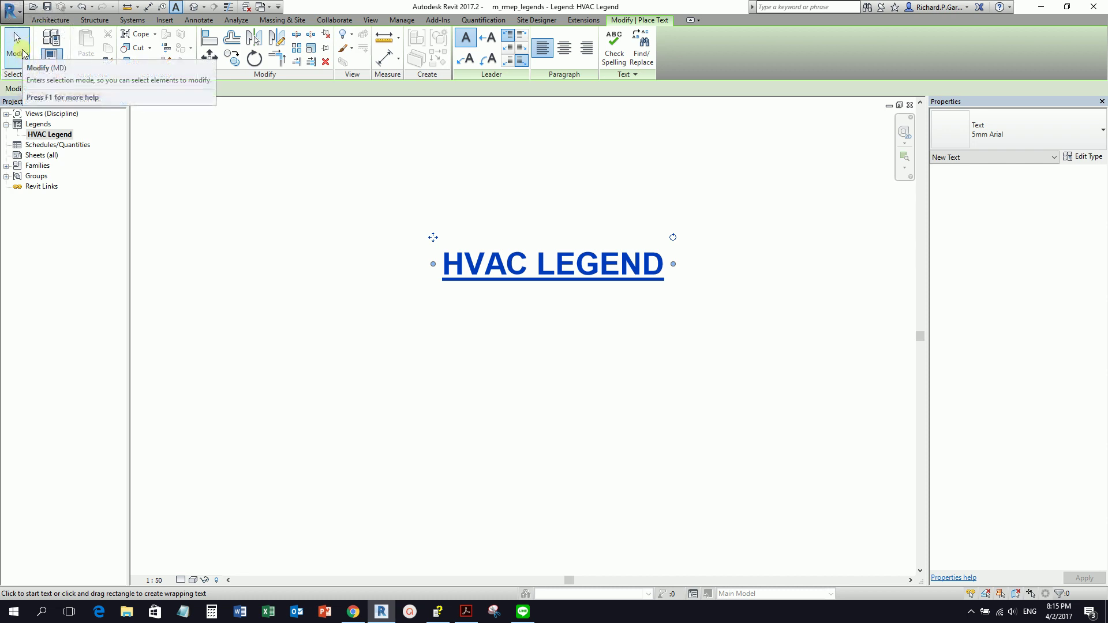
{"action": "left_click", "coordinate": [22, 53]}
{"action": "scroll", "coordinate": [568, 283], "scroll_direction": "down", "scroll_amount": 1}
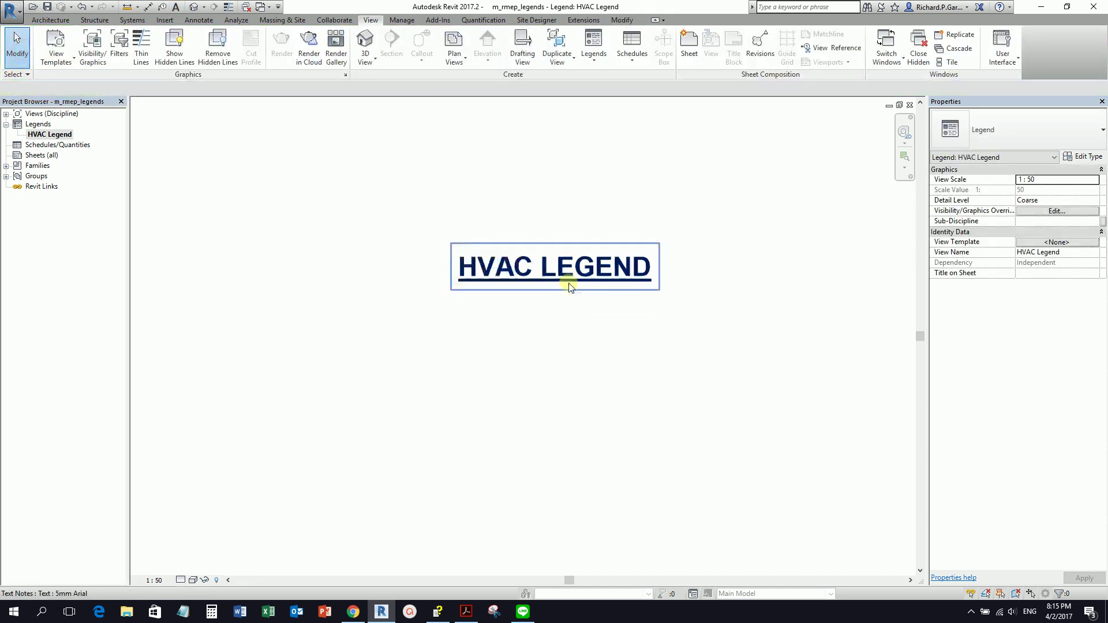
{"action": "middle_click_drag", "start_coordinate": [568, 283], "coordinate": [510, 234]}
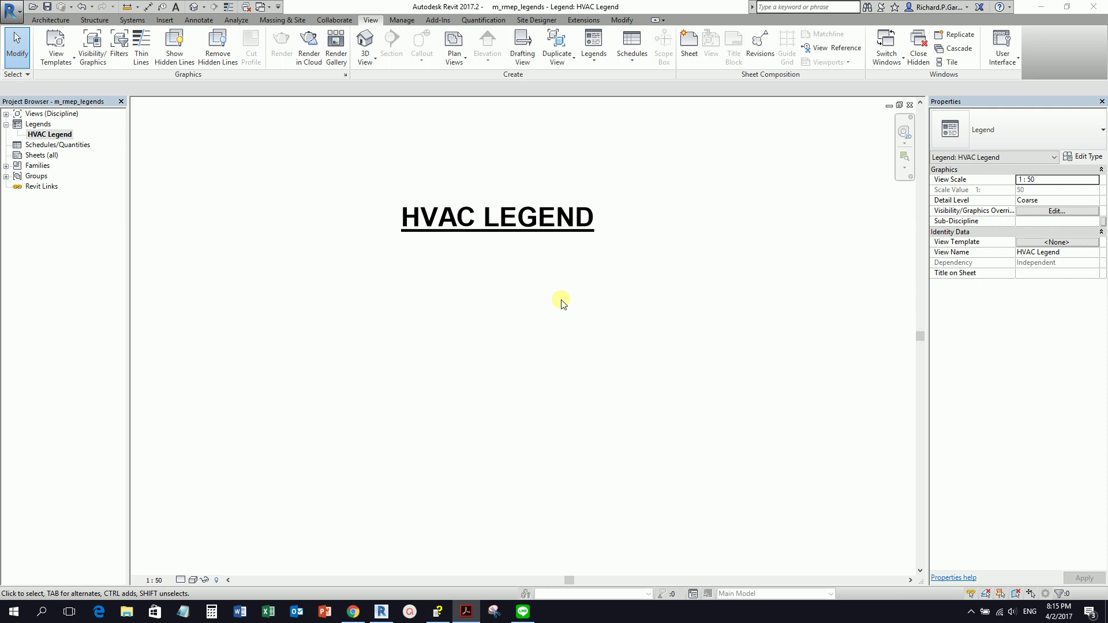
Place a floor plan legend component of the M_Supply Diffuser - Rectangular Face Round Neck 600x600 - 250 Neck below the title
{"action": "left_click", "coordinate": [199, 20]}
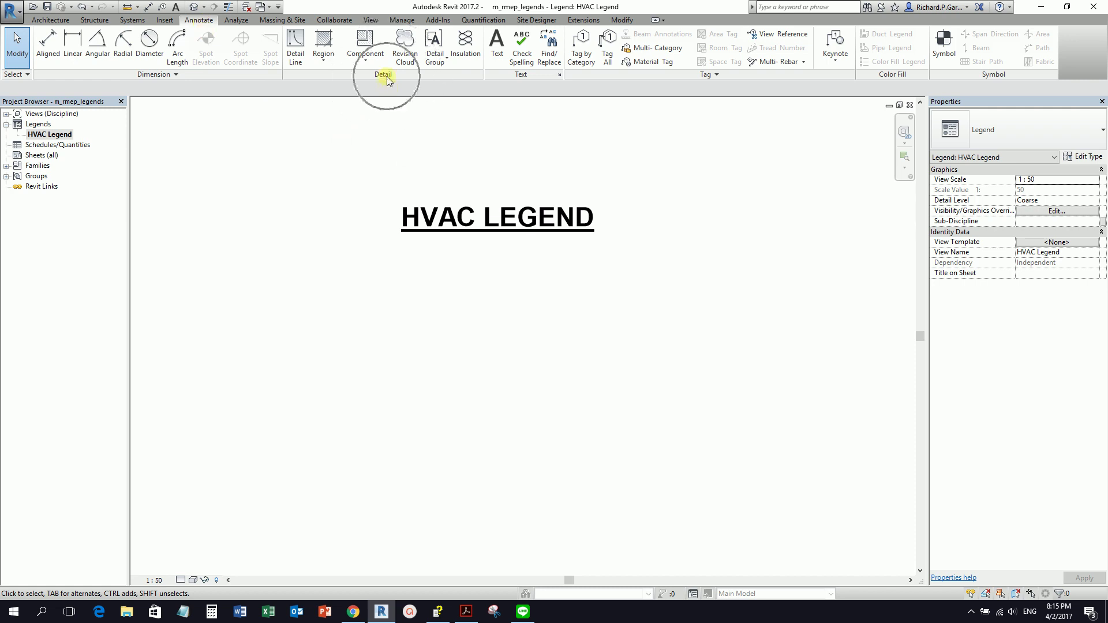
{"action": "left_click", "coordinate": [363, 63]}
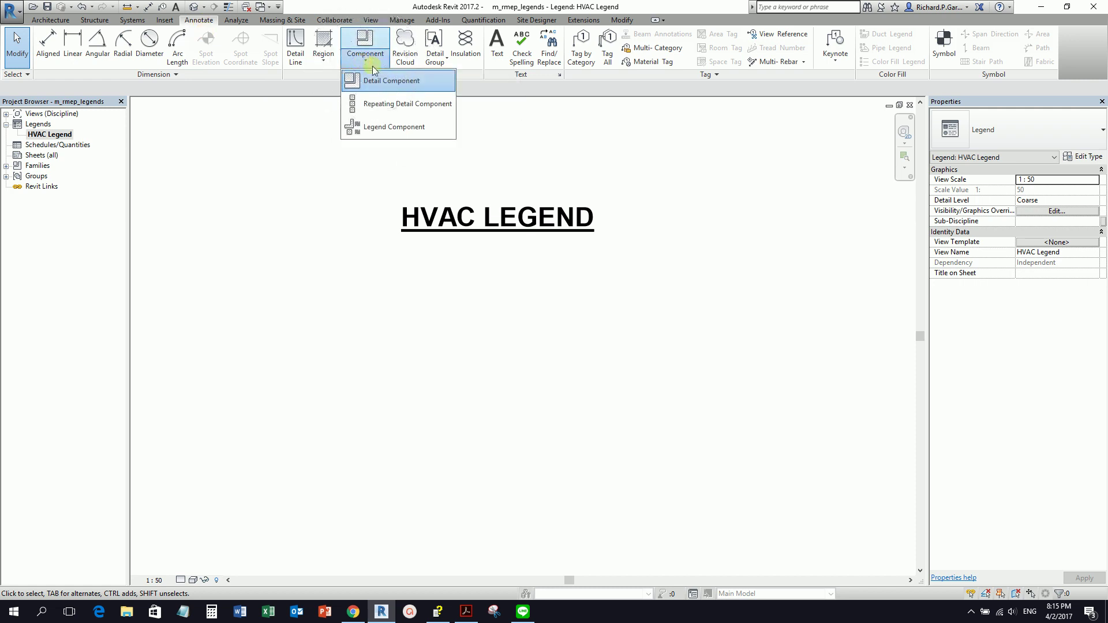
{"action": "left_click", "coordinate": [379, 127]}
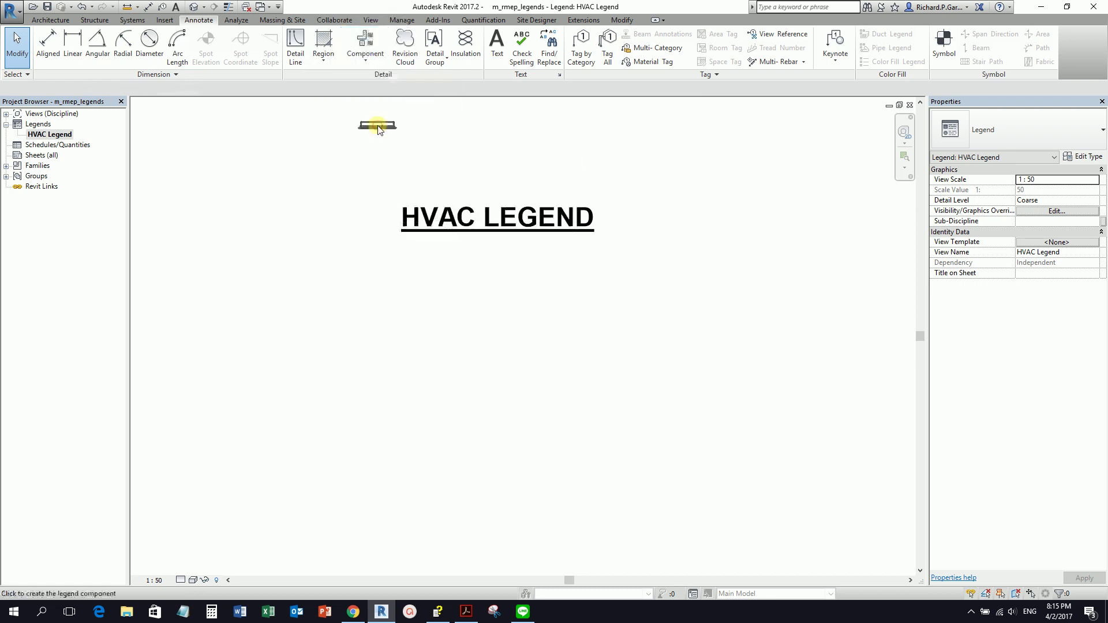
{"action": "left_click", "coordinate": [127, 90]}
{"action": "left_click", "coordinate": [128, 89]}
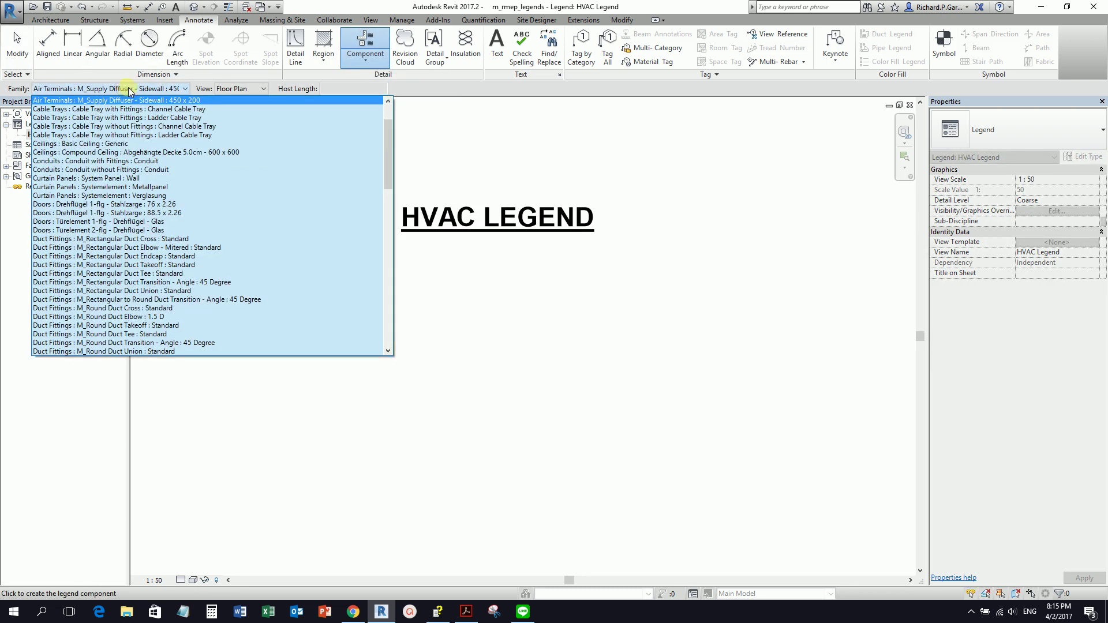
{"action": "scroll", "coordinate": [182, 146], "scroll_direction": "up", "scroll_amount": 2}
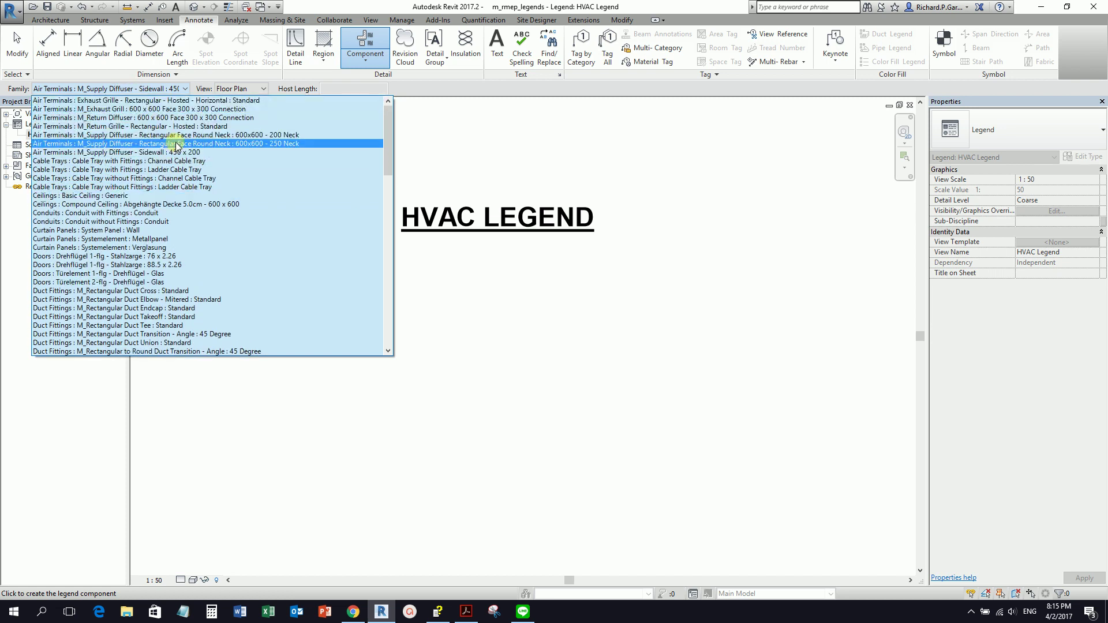
{"action": "left_click", "coordinate": [183, 145]}
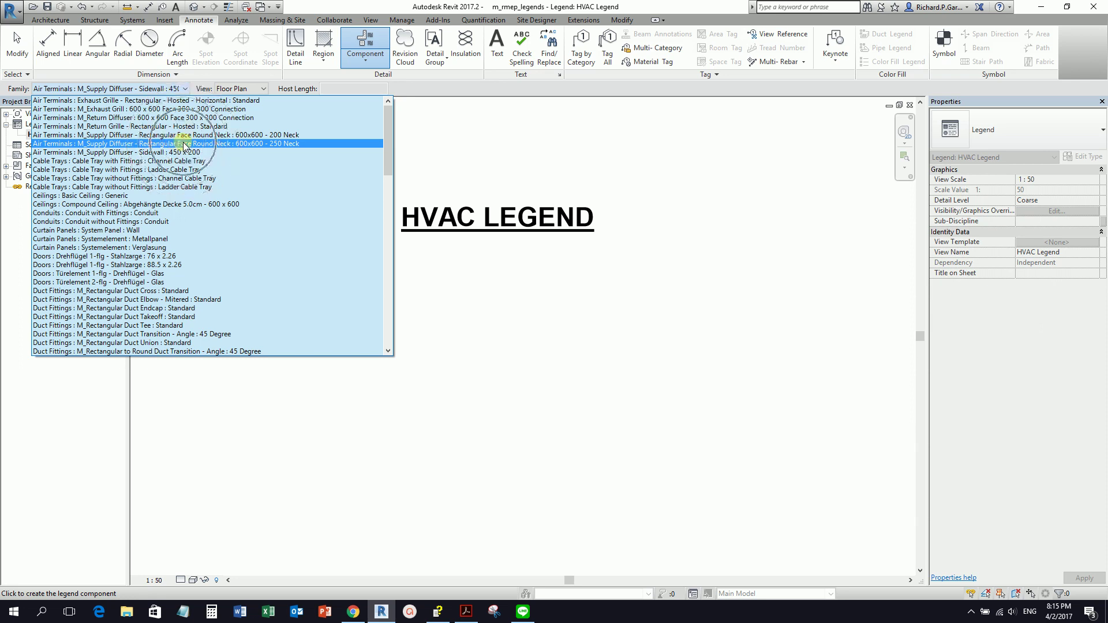
{"action": "key", "text": "ctrl"}
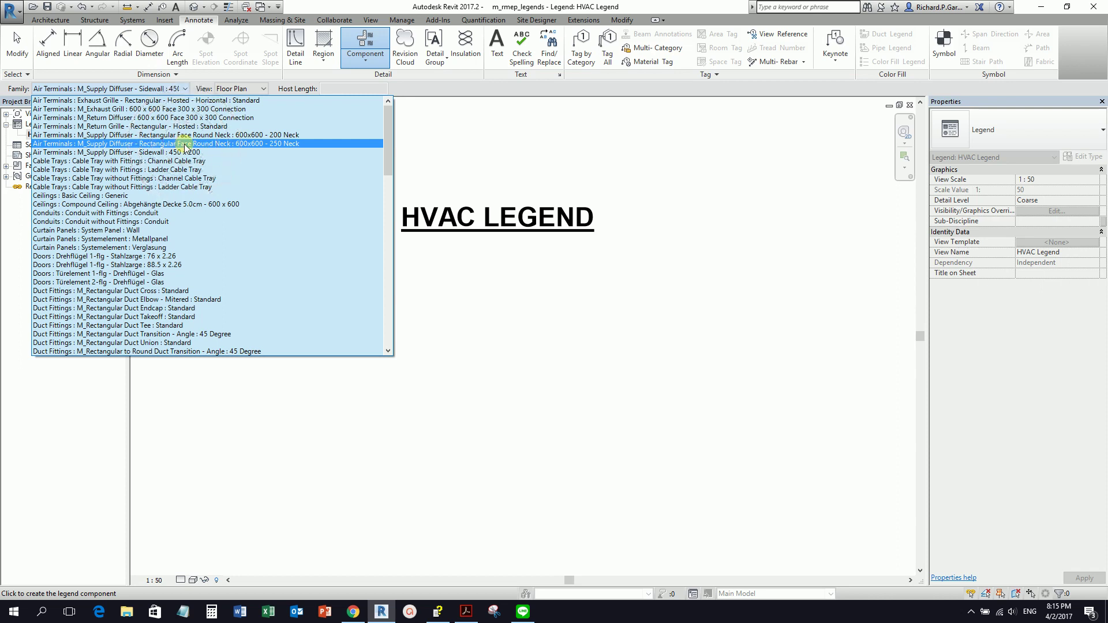
{"action": "left_click", "coordinate": [185, 144]}
{"action": "middle_click_drag", "start_coordinate": [412, 361], "coordinate": [511, 279]}
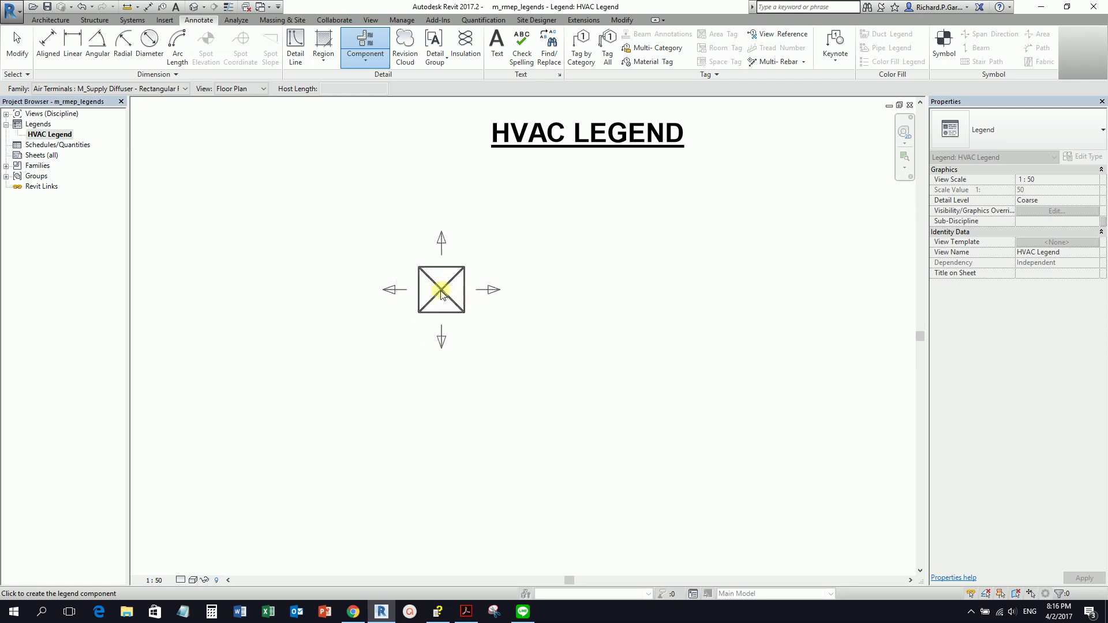
{"action": "key", "text": "ctrl"}
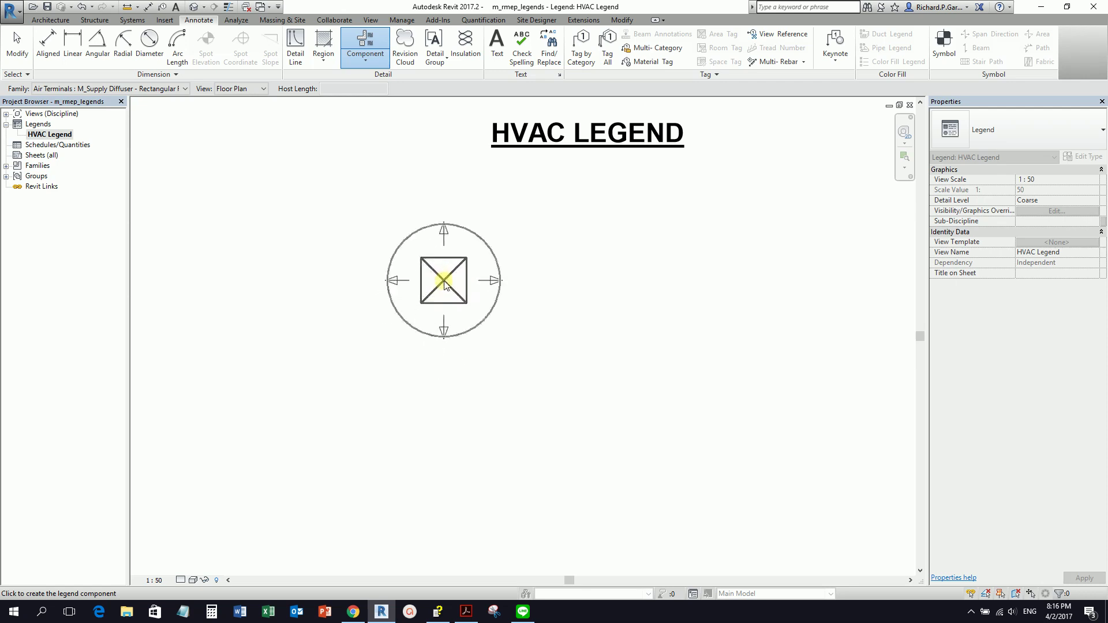
{"action": "left_click", "coordinate": [227, 90]}
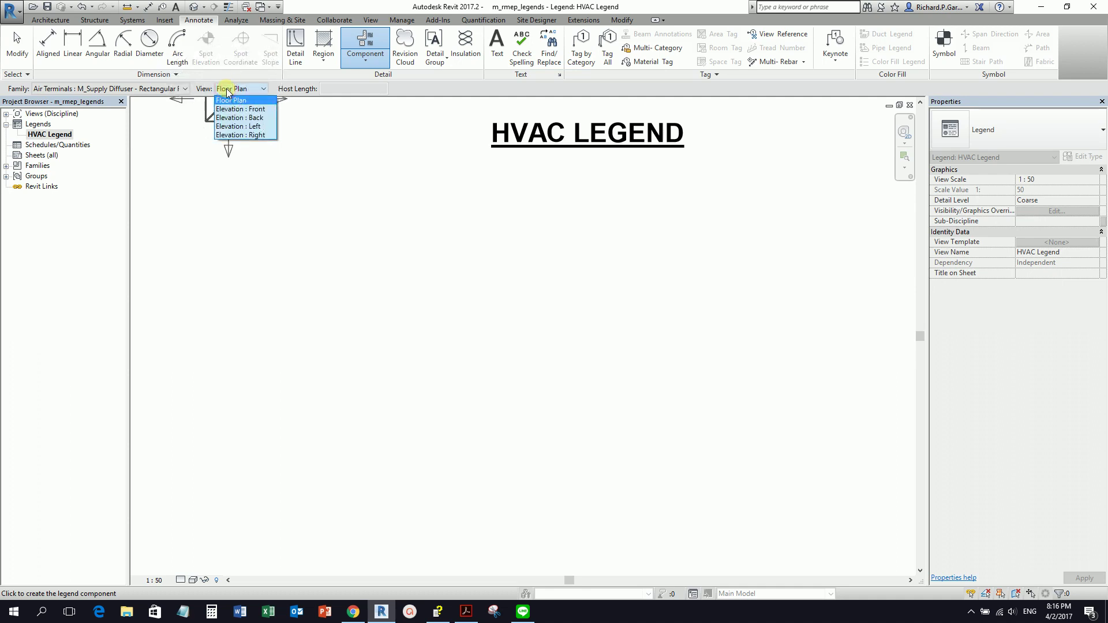
{"action": "left_click", "coordinate": [227, 92]}
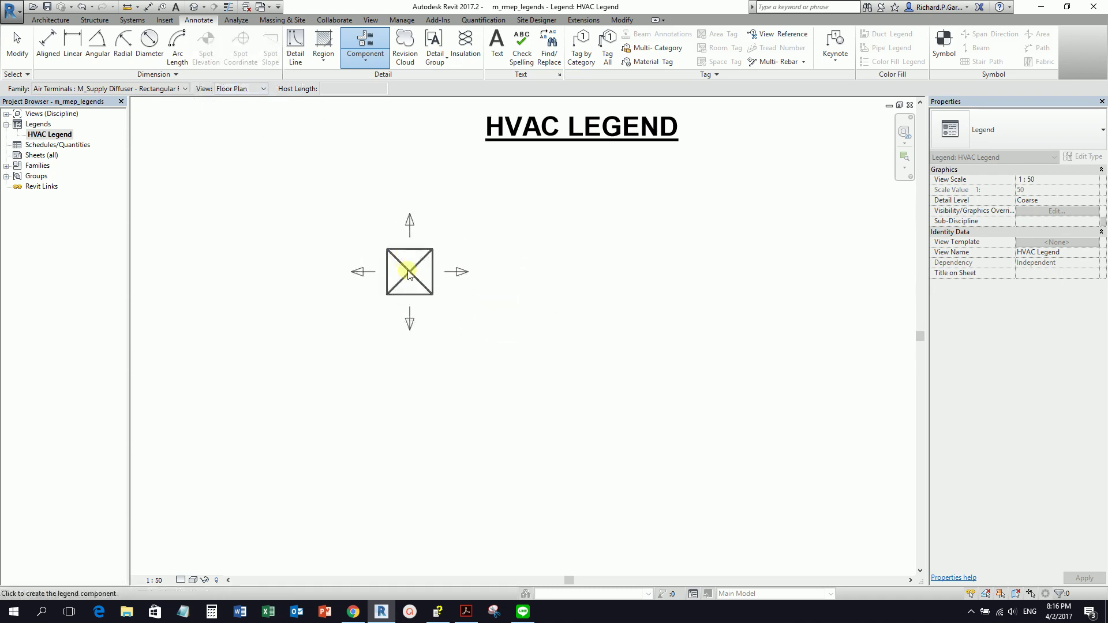
{"action": "left_click", "coordinate": [405, 286]}
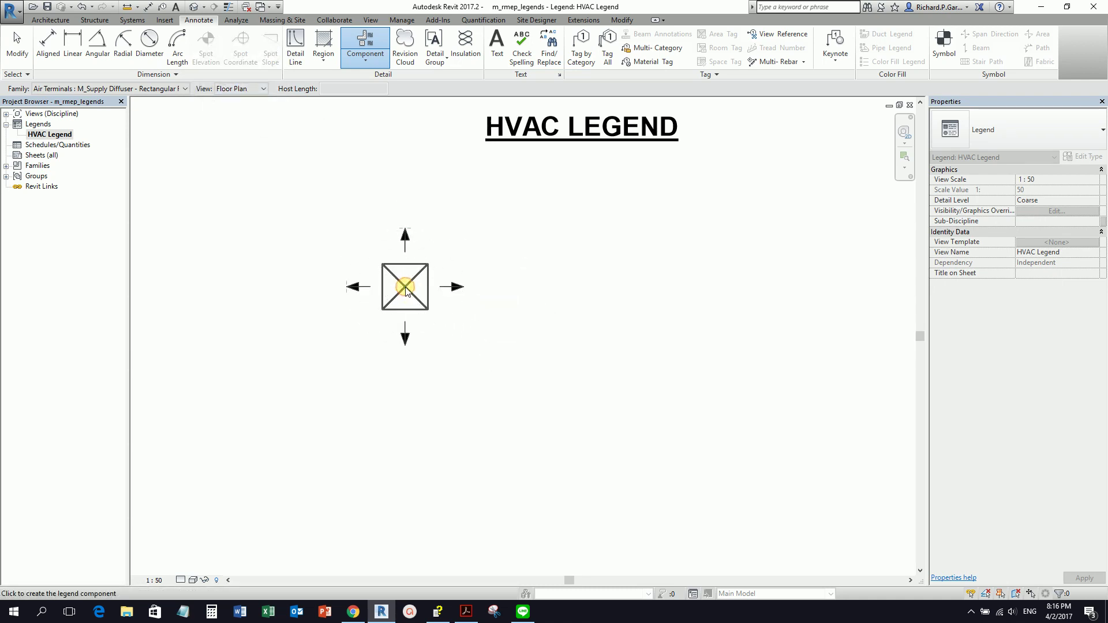
Place an M_Return Diffuser 600 x 600 Face 300 x 300 Connection legend component below the supply diffuser
{"action": "left_click", "coordinate": [170, 91]}
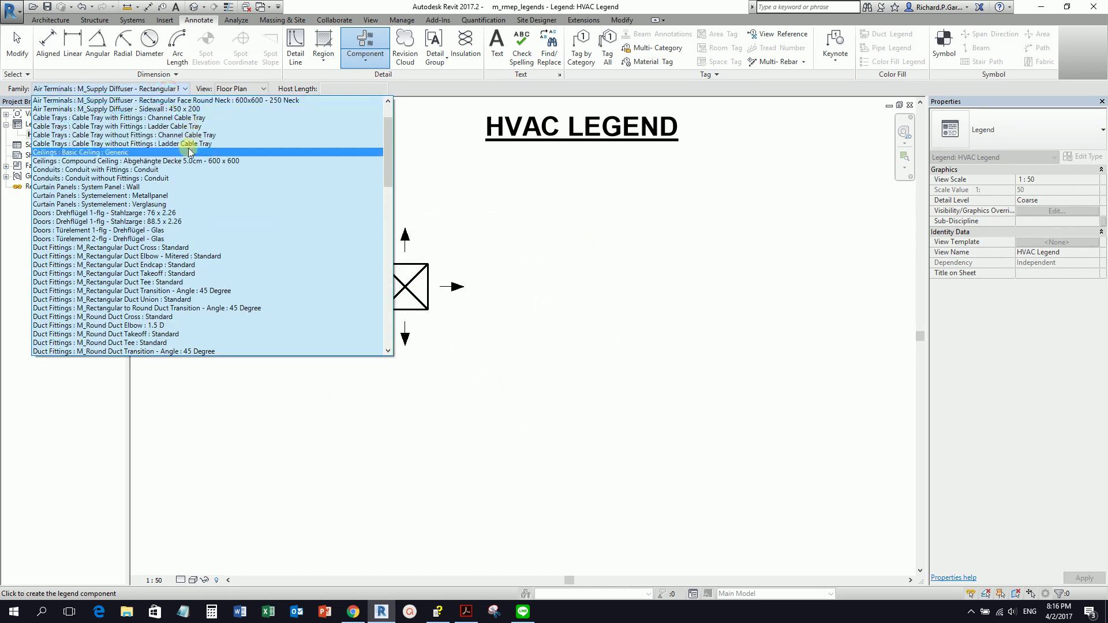
{"action": "scroll", "coordinate": [172, 146], "scroll_direction": "up", "scroll_amount": 2}
{"action": "scroll", "coordinate": [172, 145], "scroll_direction": "up", "scroll_amount": 1}
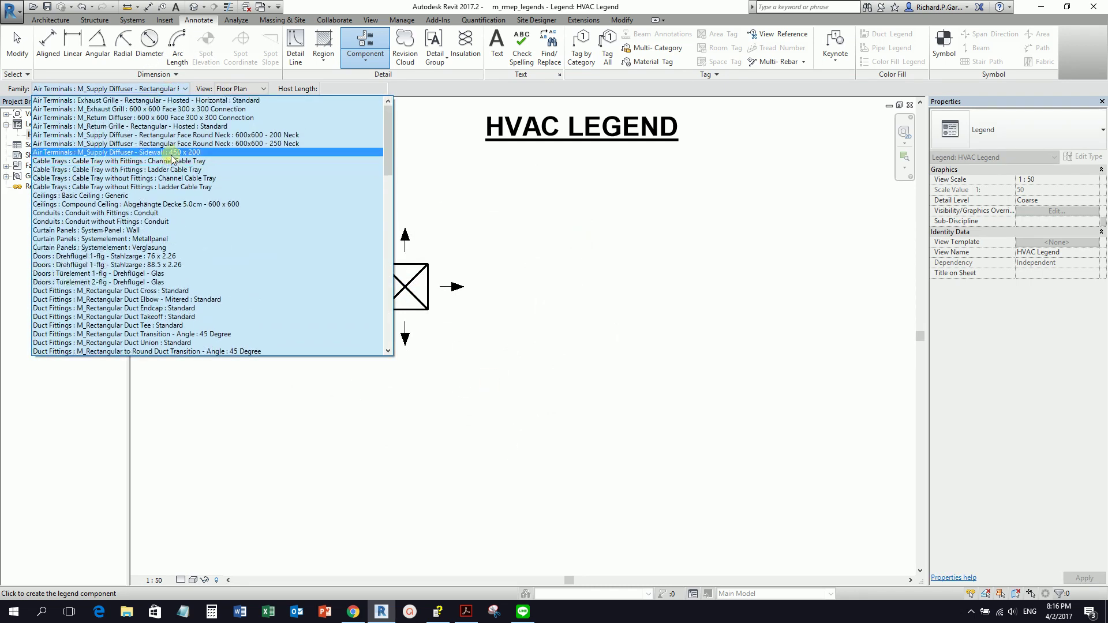
{"action": "left_click", "coordinate": [153, 118]}
{"action": "middle_click_drag", "start_coordinate": [445, 420], "coordinate": [438, 286]}
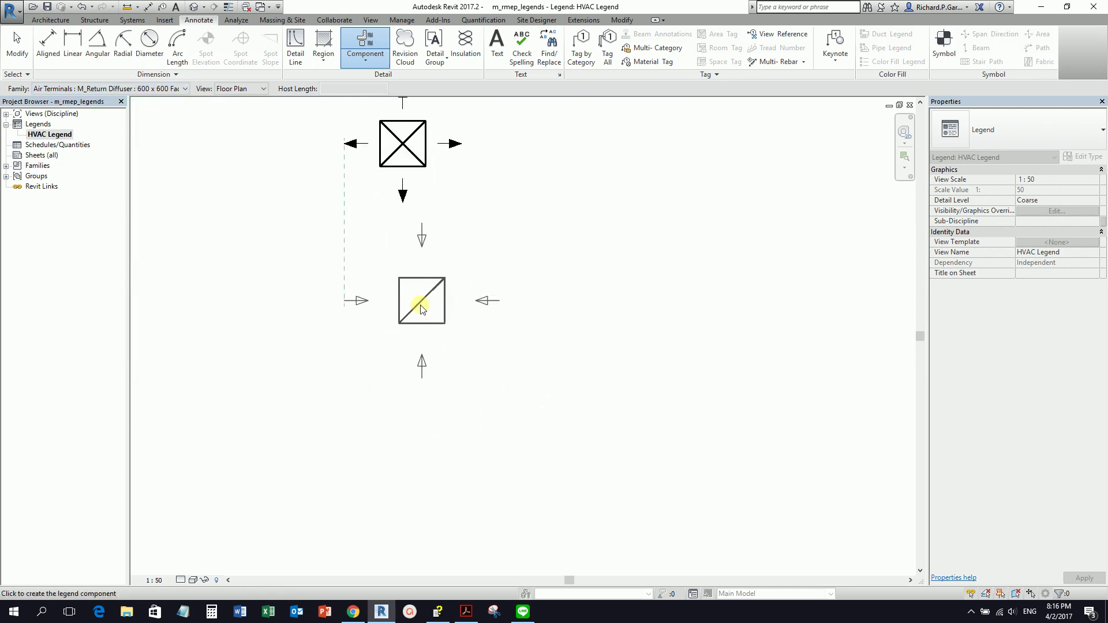
{"action": "left_click", "coordinate": [405, 333]}
Place an M_Exhaust Grill 600 x 600 Face 300 x 300 Connection legend component below the return diffuser
{"action": "scroll", "coordinate": [620, 328], "scroll_direction": "down", "scroll_amount": 2}
{"action": "middle_click_drag", "start_coordinate": [626, 334], "coordinate": [606, 391]}
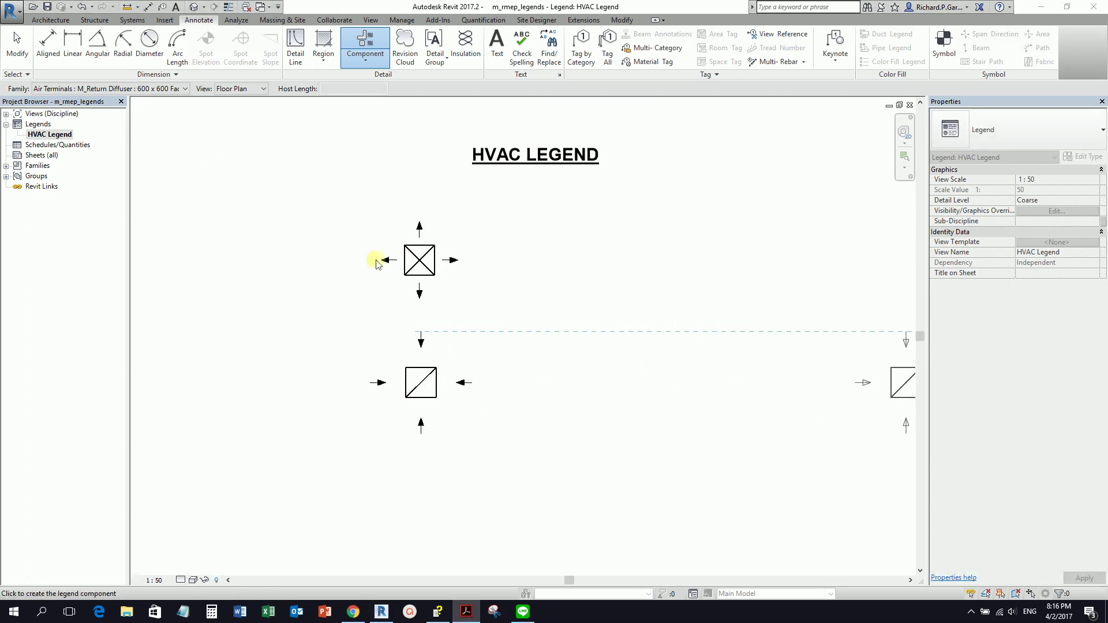
{"action": "left_click", "coordinate": [175, 90]}
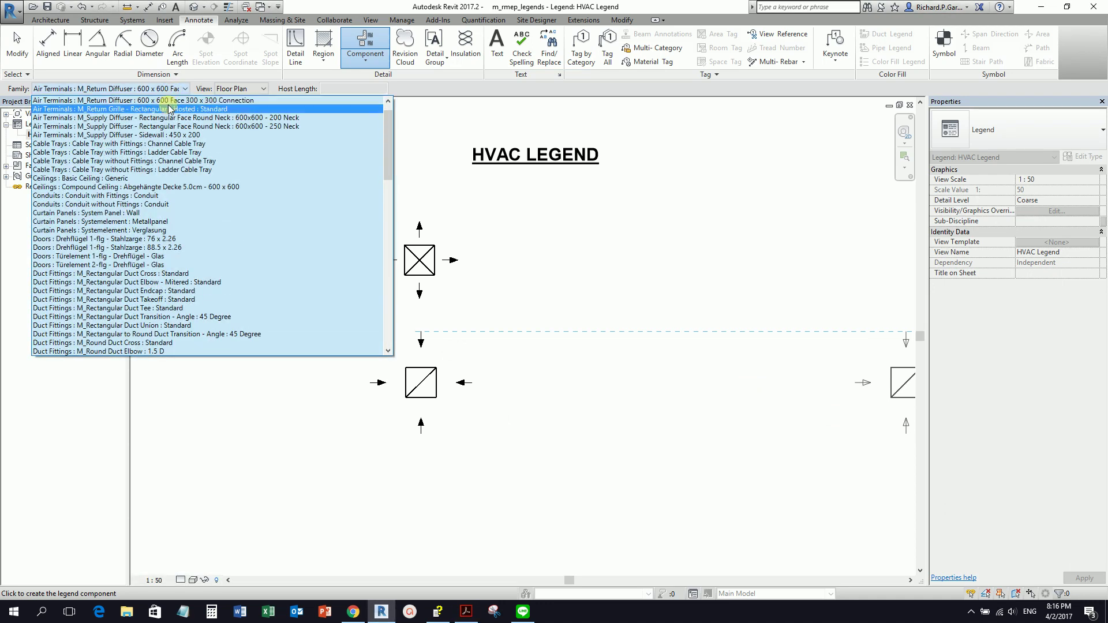
{"action": "scroll", "coordinate": [161, 130], "scroll_direction": "up", "scroll_amount": 2}
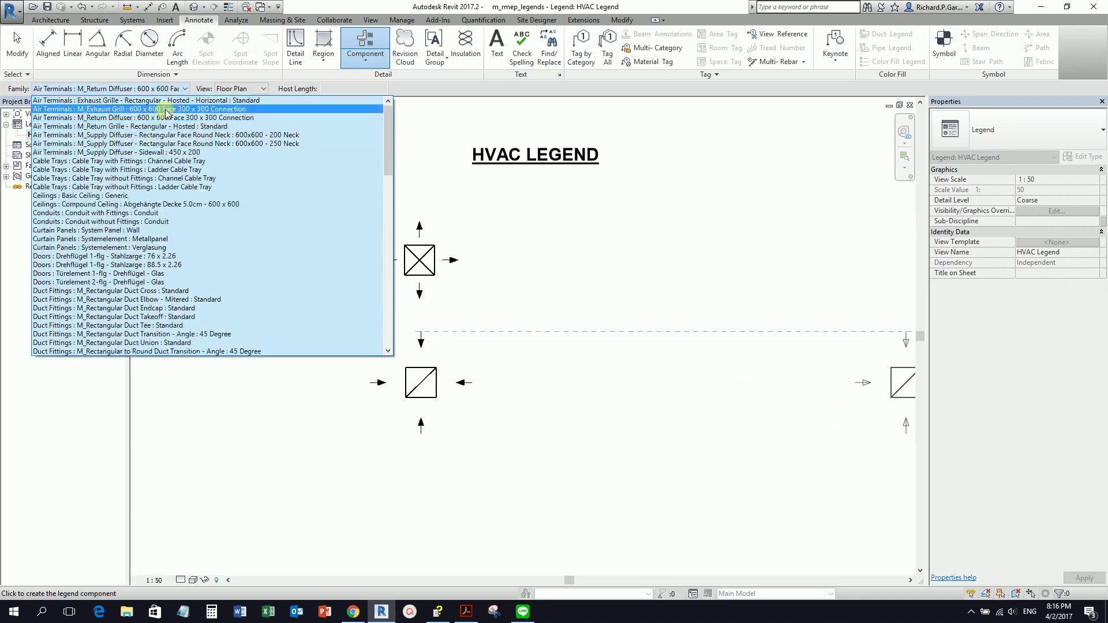
{"action": "left_click", "coordinate": [166, 111]}
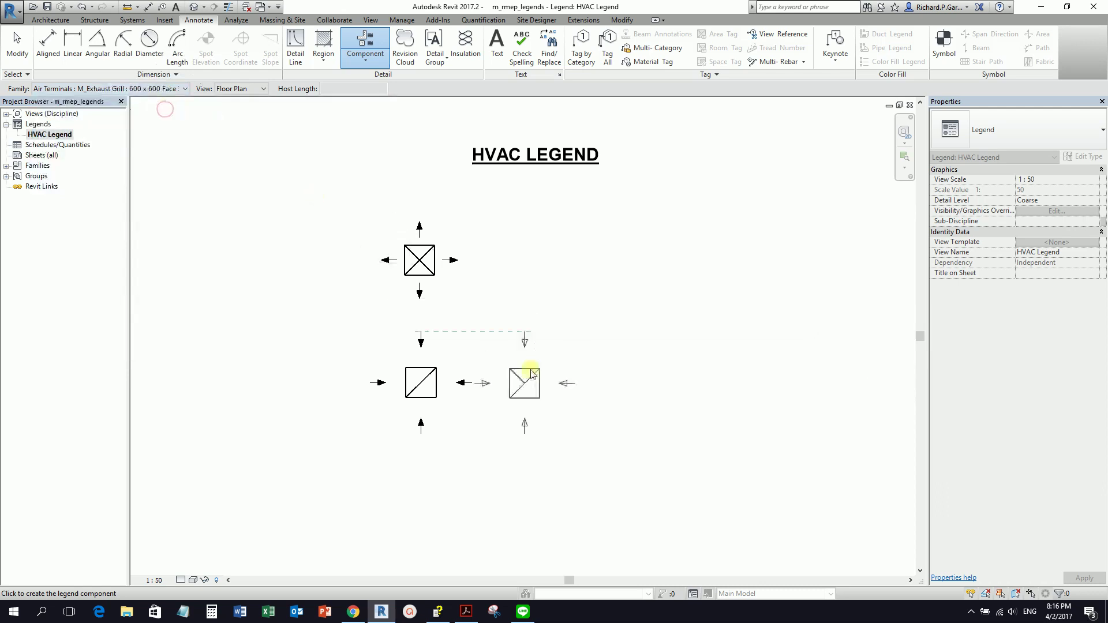
{"action": "scroll", "coordinate": [465, 366], "scroll_direction": "down", "scroll_amount": 3}
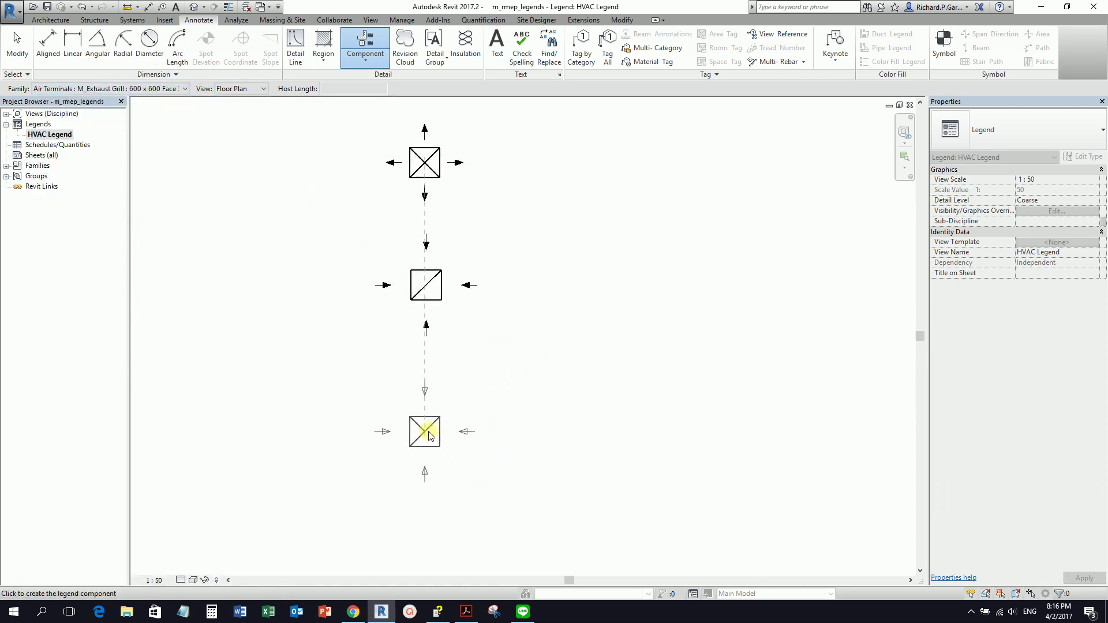
{"action": "left_click", "coordinate": [432, 436]}
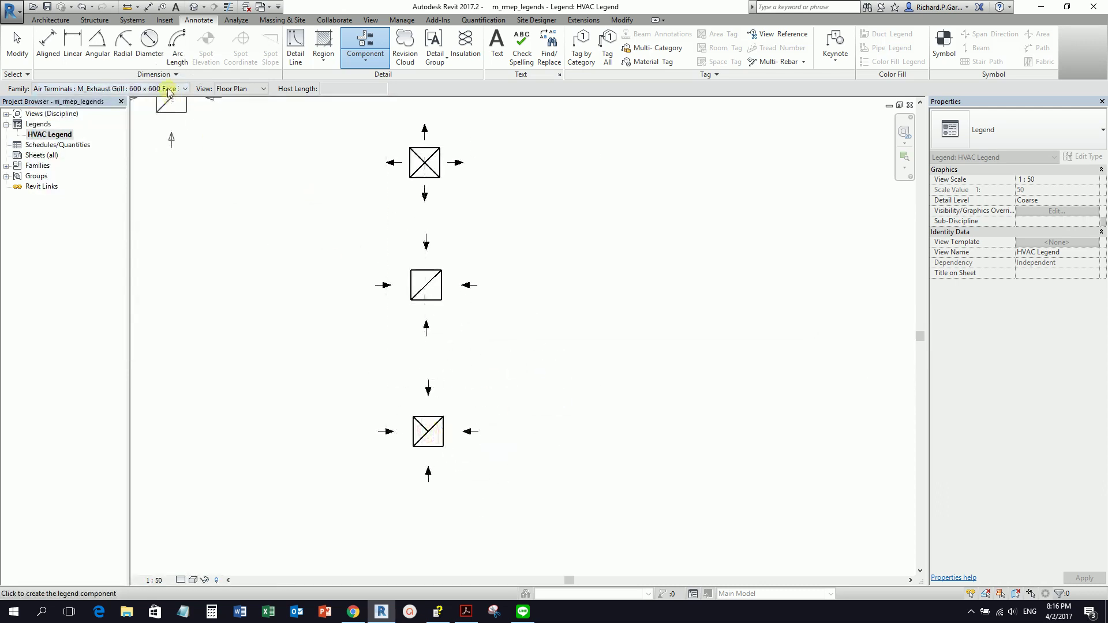
Place an M_Supply Diffuser - Sidewall 450 x 200 legend component below the exhaust grill and end the placement
{"action": "left_click", "coordinate": [168, 89]}
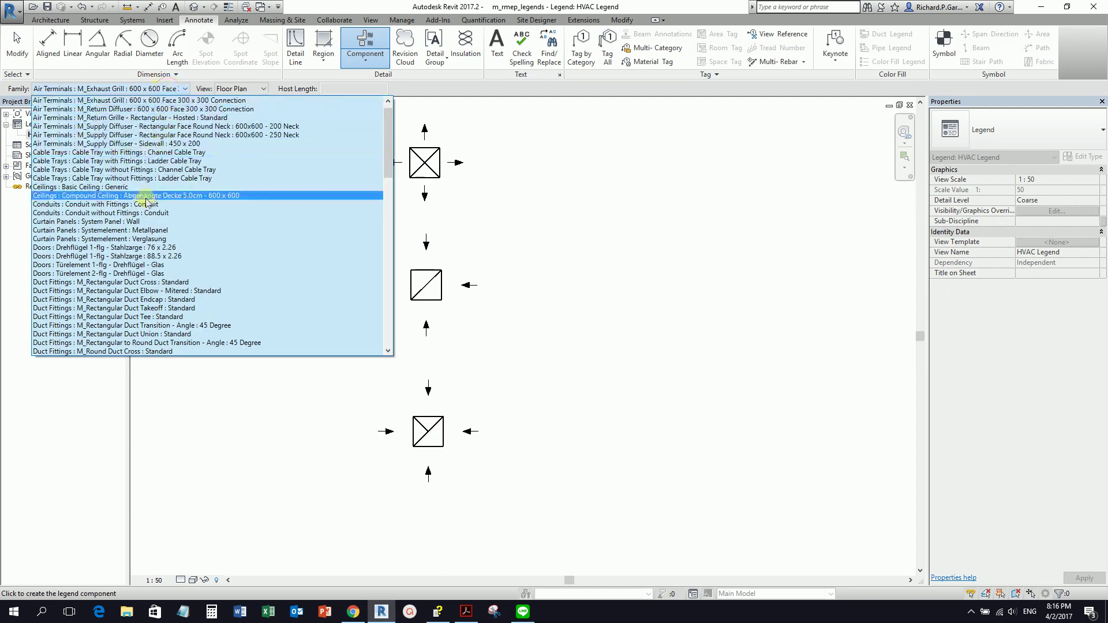
{"action": "left_click", "coordinate": [146, 148]}
{"action": "scroll", "coordinate": [483, 254], "scroll_direction": "down", "scroll_amount": 5, "text": "ctrl"}
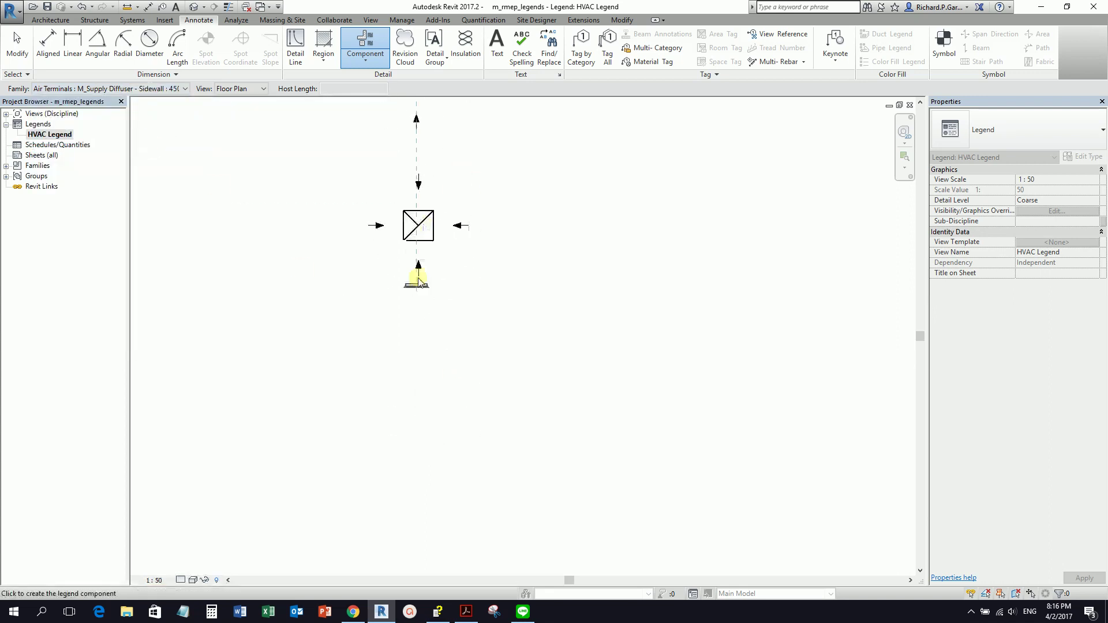
{"action": "left_click", "coordinate": [419, 326]}
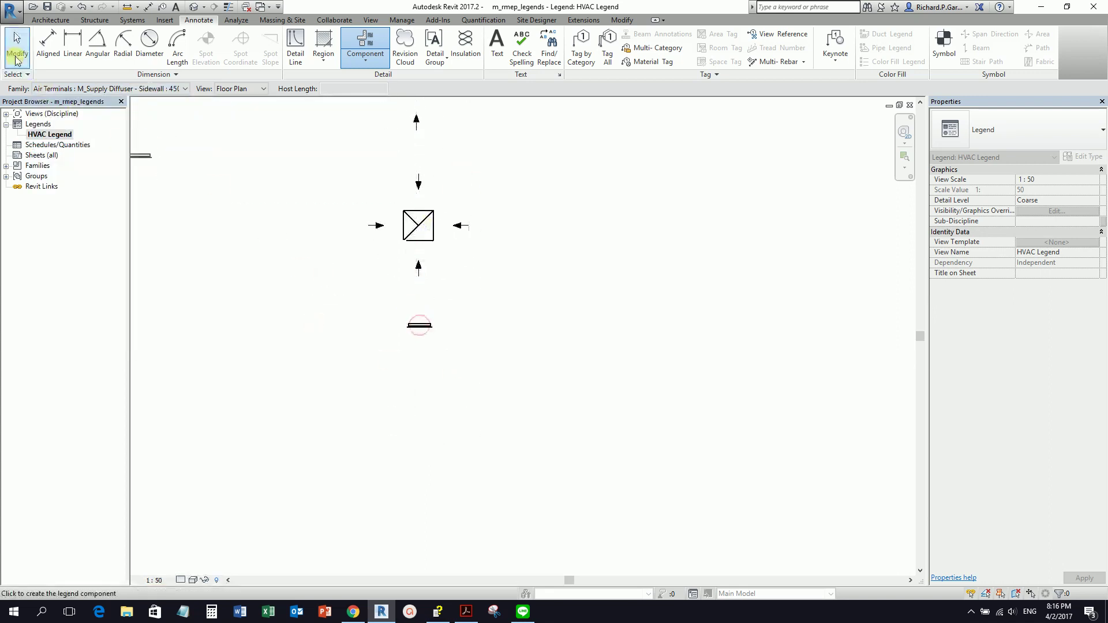
{"action": "left_click", "coordinate": [16, 51]}
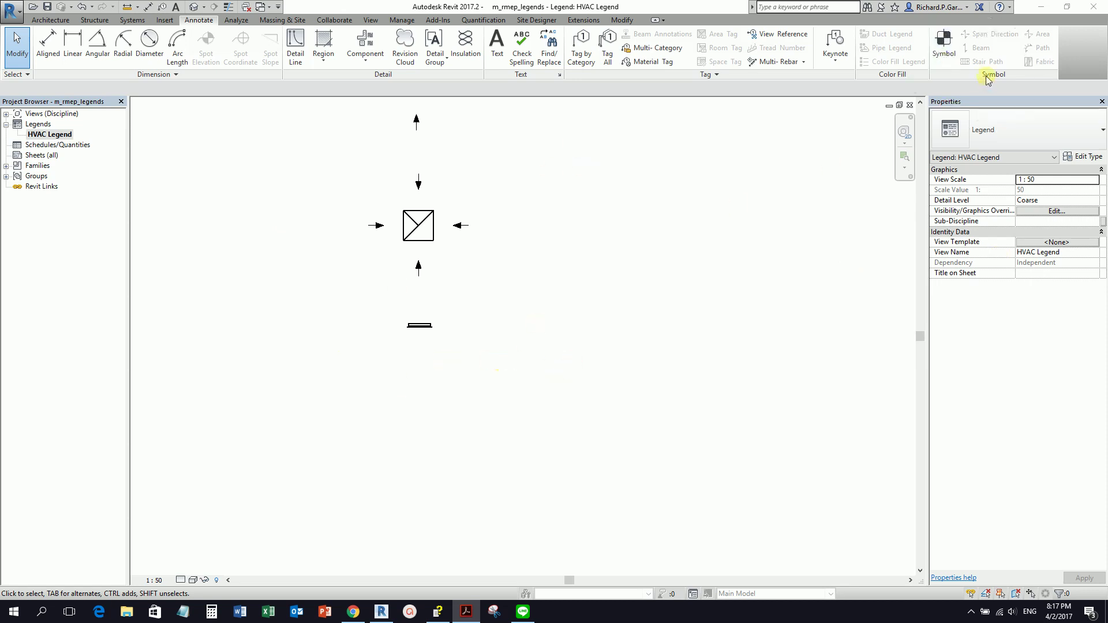
Place a Diffuser Tag - TYPE NAME annotation symbol below the sidewall diffuser and end the placement
{"action": "left_click", "coordinate": [946, 44]}
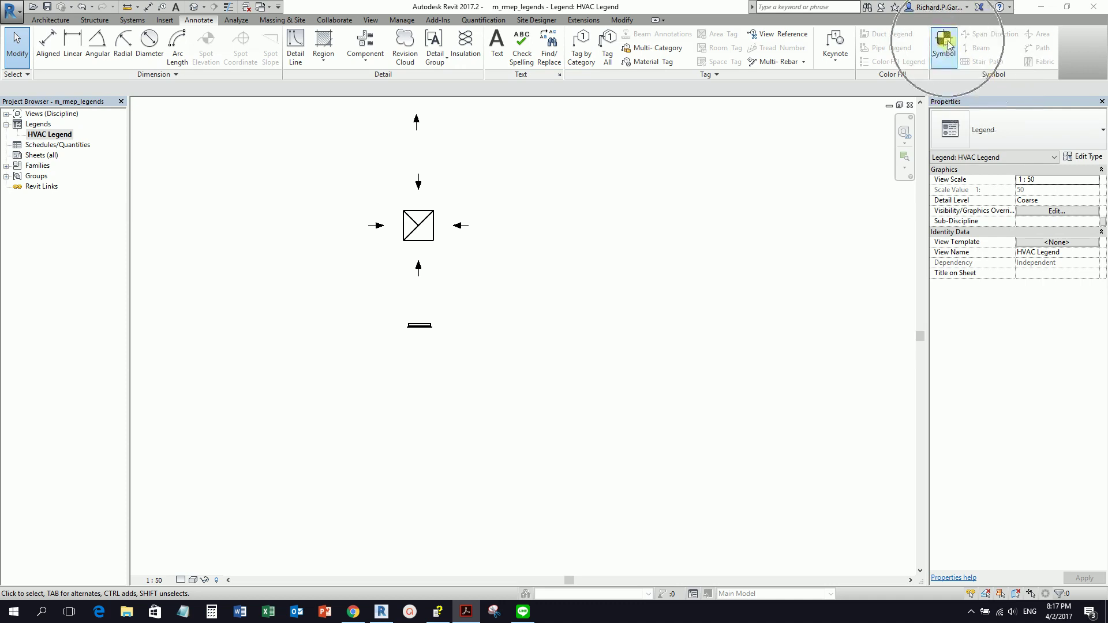
{"action": "left_click", "coordinate": [1038, 134]}
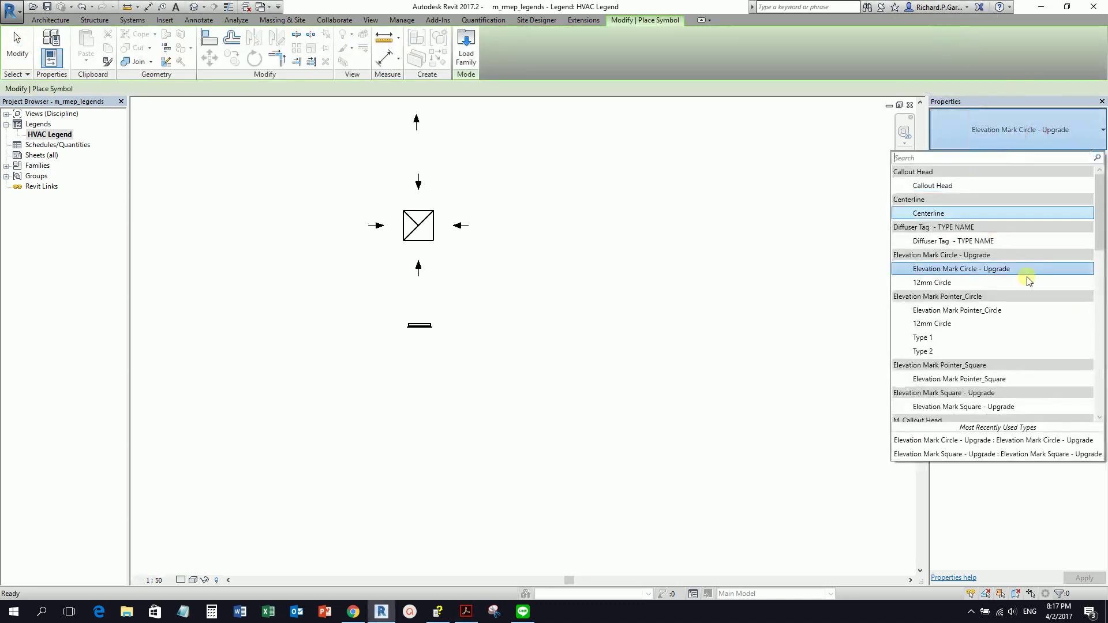
{"action": "left_click", "coordinate": [946, 242]}
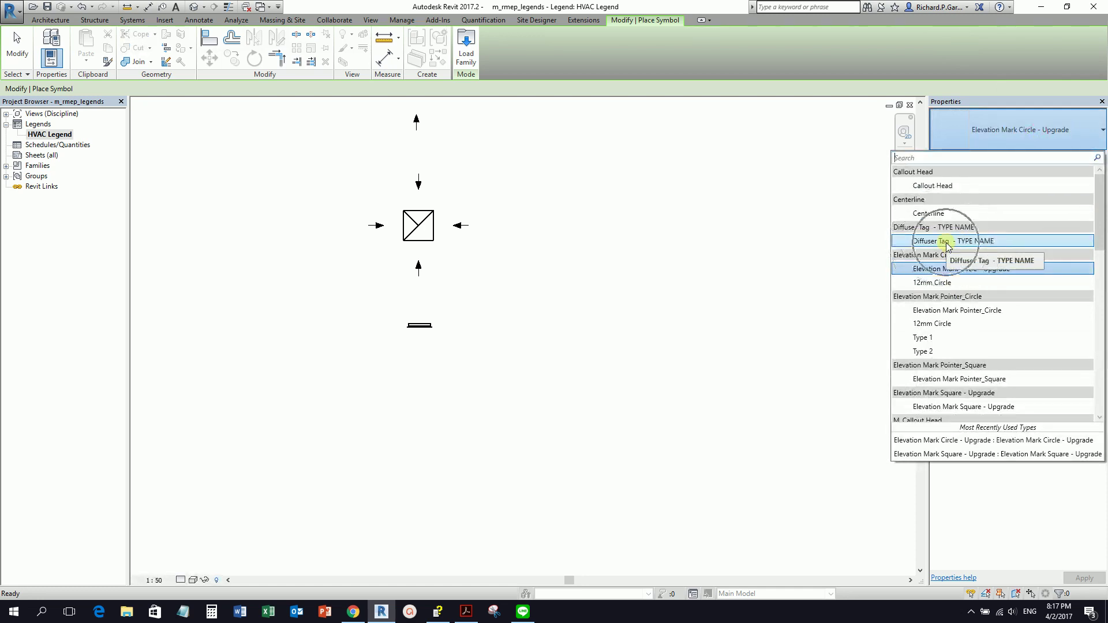
{"action": "middle_click_drag", "start_coordinate": [438, 390], "coordinate": [485, 325]}
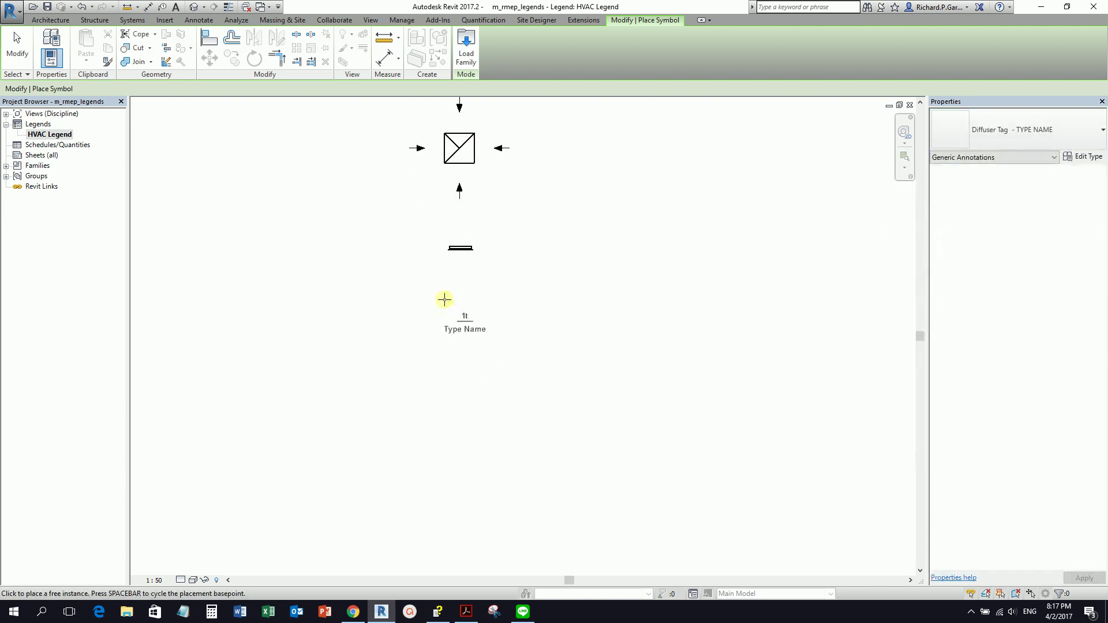
{"action": "left_click", "coordinate": [444, 299]}
{"action": "left_click", "coordinate": [208, 121]}
{"action": "left_click", "coordinate": [15, 46]}
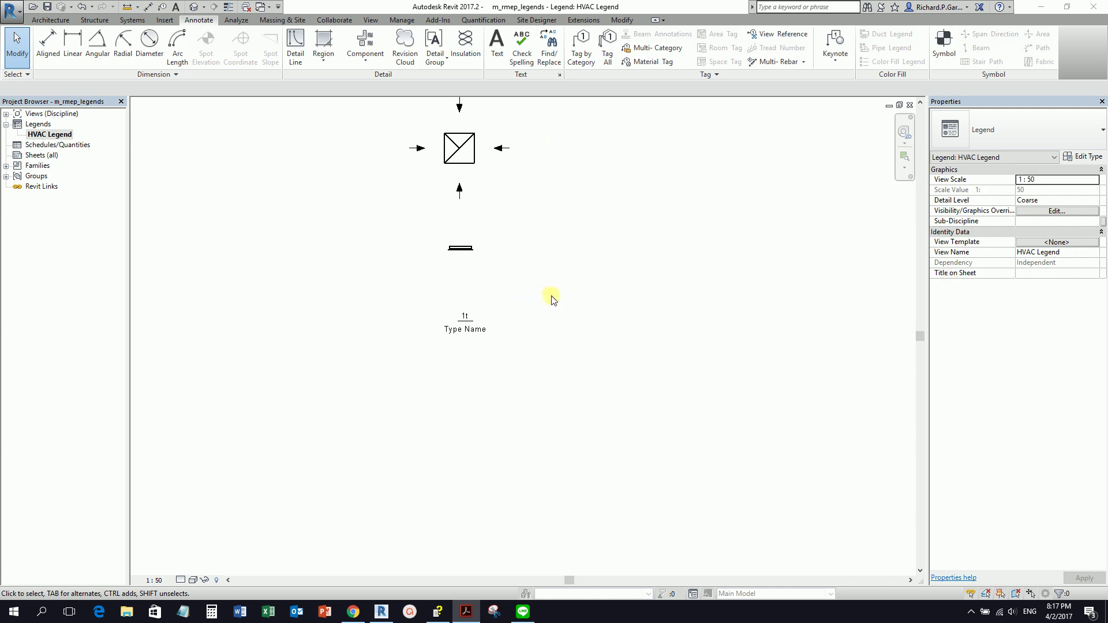
Add the text note SUPPLY DIFFUSER in the 2.5mm Arial type beside the first supply diffuser symbol
{"action": "scroll", "coordinate": [563, 262], "scroll_direction": "down", "scroll_amount": 2}
{"action": "middle_click_drag", "start_coordinate": [549, 208], "coordinate": [496, 401]}
{"action": "scroll", "coordinate": [487, 389], "scroll_direction": "down", "scroll_amount": 1}
{"action": "middle_click_drag", "start_coordinate": [517, 321], "coordinate": [505, 332]}
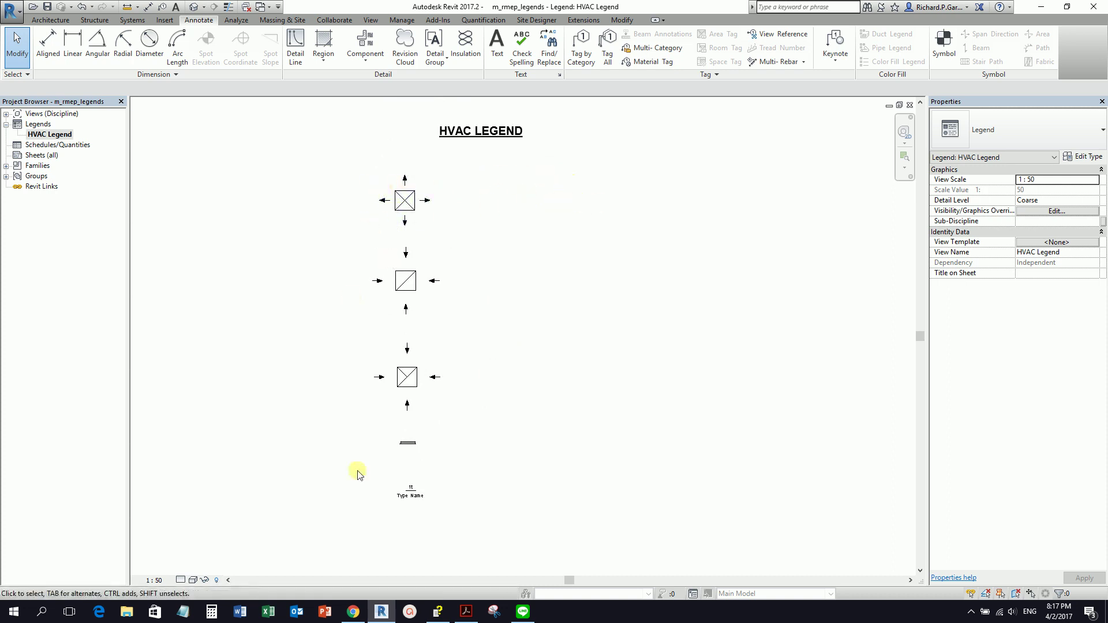
{"action": "key", "text": "ctrl"}
{"action": "key", "text": "ctrl"}
{"action": "key", "text": "ctrl"}
{"action": "key", "text": "ctrl"}
{"action": "left_click", "coordinate": [499, 61]}
{"action": "left_click", "coordinate": [1026, 138]}
{"action": "key", "text": "ctrl"}
{"action": "key", "text": "ctrl"}
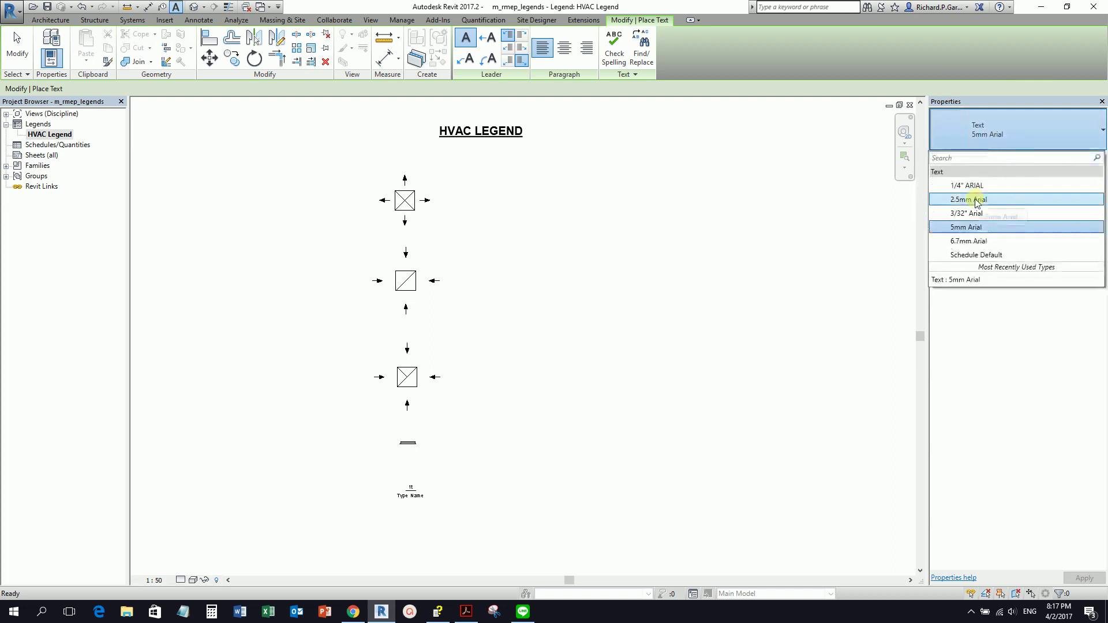
{"action": "left_click", "coordinate": [976, 200]}
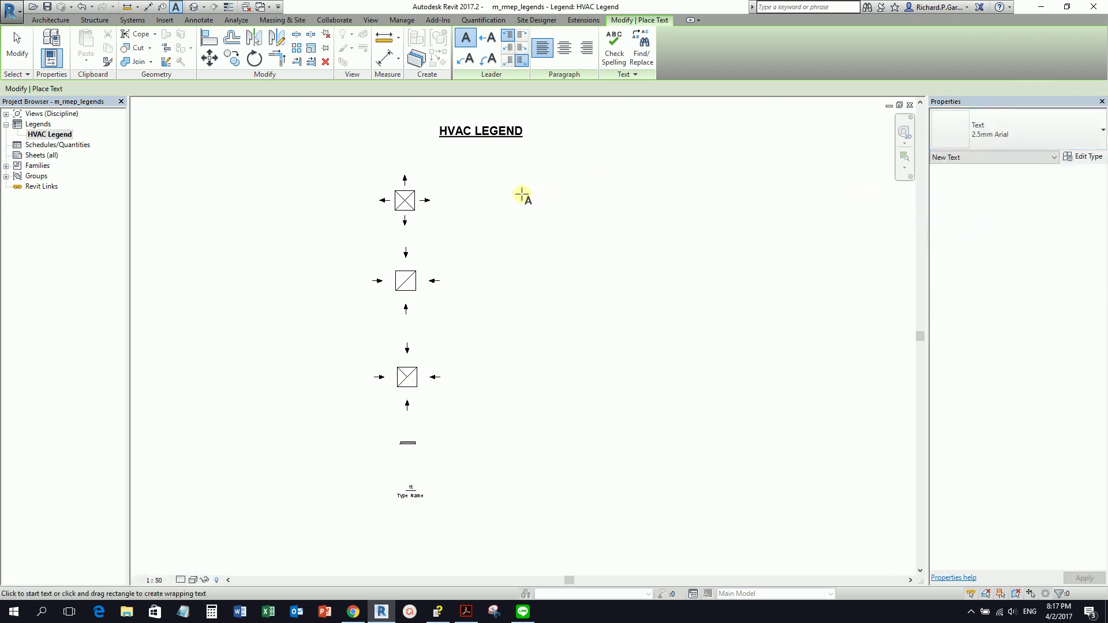
{"action": "scroll", "coordinate": [524, 199], "scroll_direction": "up", "scroll_amount": 2}
{"action": "left_click", "coordinate": [533, 199]}
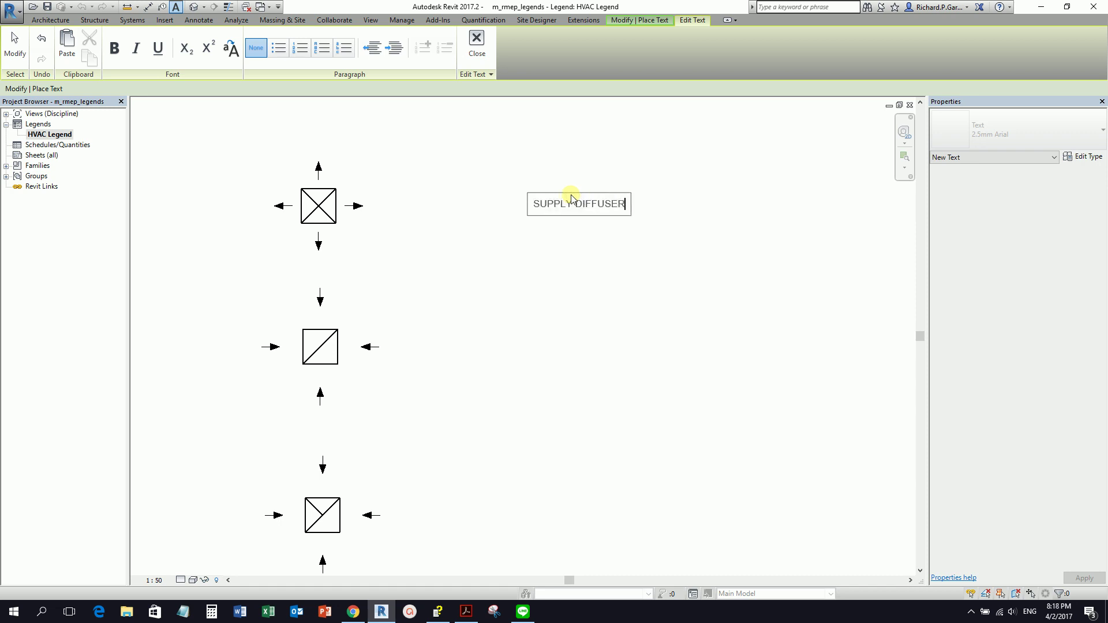
{"action": "left_click", "coordinate": [630, 284]}
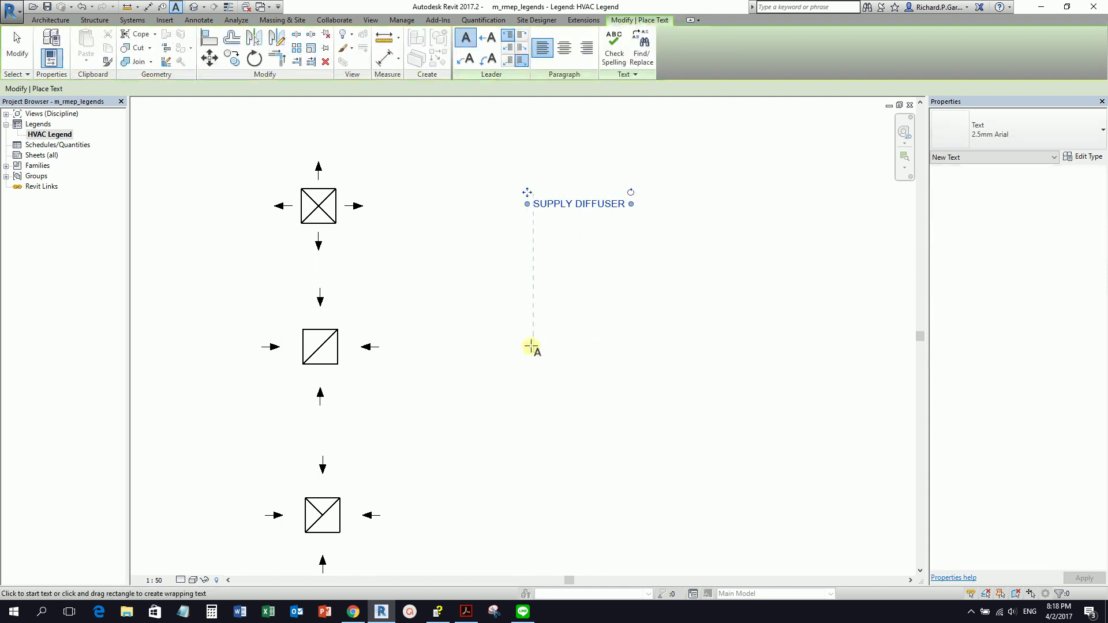
Add the text note RETURN DIFFUSER beside the return diffuser symbol, aligned with the SUPPLY DIFFUSER note
{"action": "left_click", "coordinate": [530, 337]}
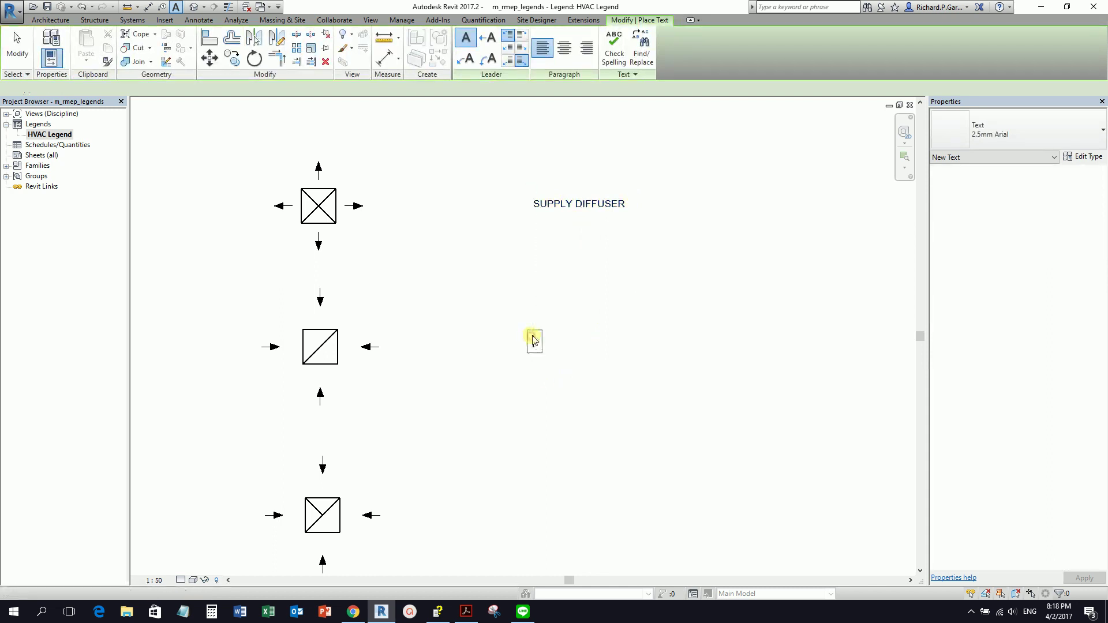
{"action": "type", "text": "RETURN D"}
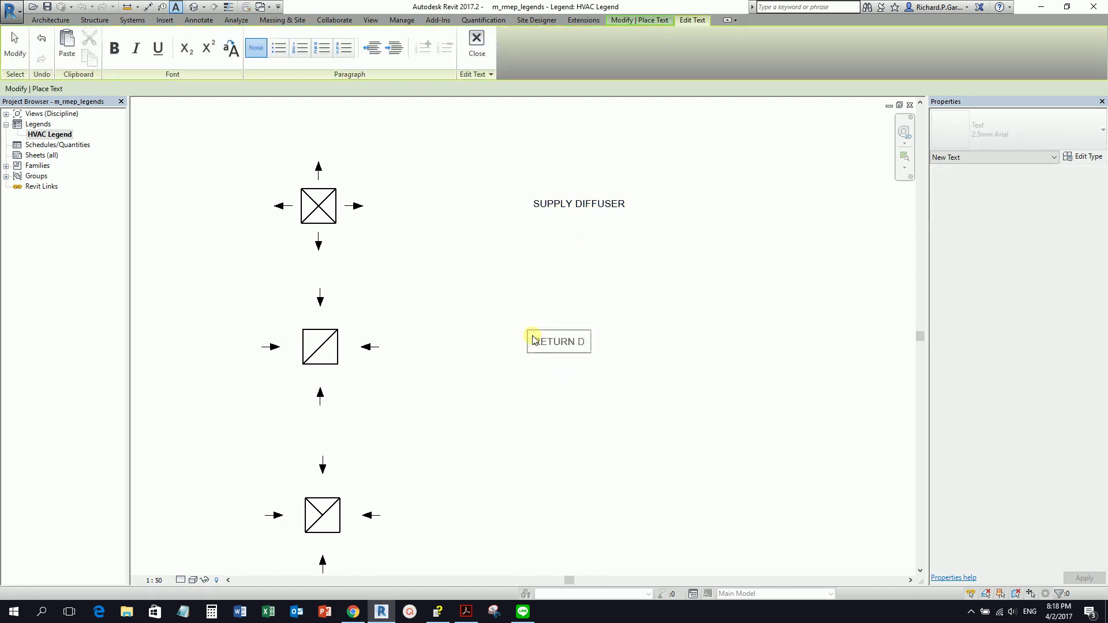
{"action": "type", "text": "IFFUSER"}
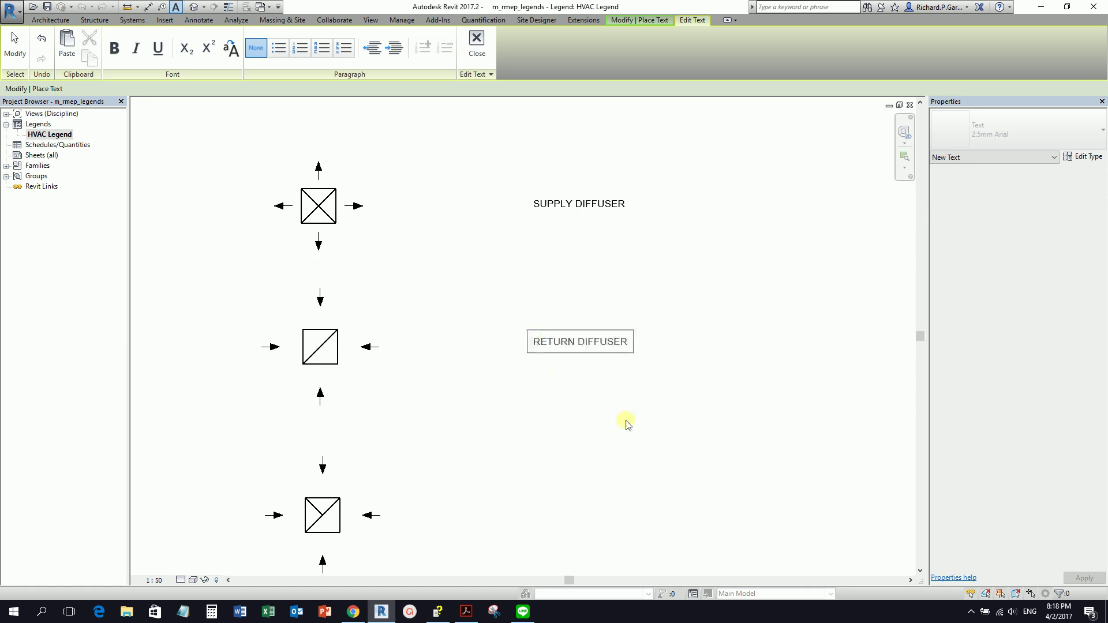
{"action": "left_click", "coordinate": [578, 396]}
Add the text note EXHAUST GRILL beside the exhaust grill symbol, below the RETURN DIFFUSER note
{"action": "scroll", "coordinate": [631, 425], "scroll_direction": "down", "scroll_amount": 1}
{"action": "middle_click_drag", "start_coordinate": [567, 442], "coordinate": [575, 253]}
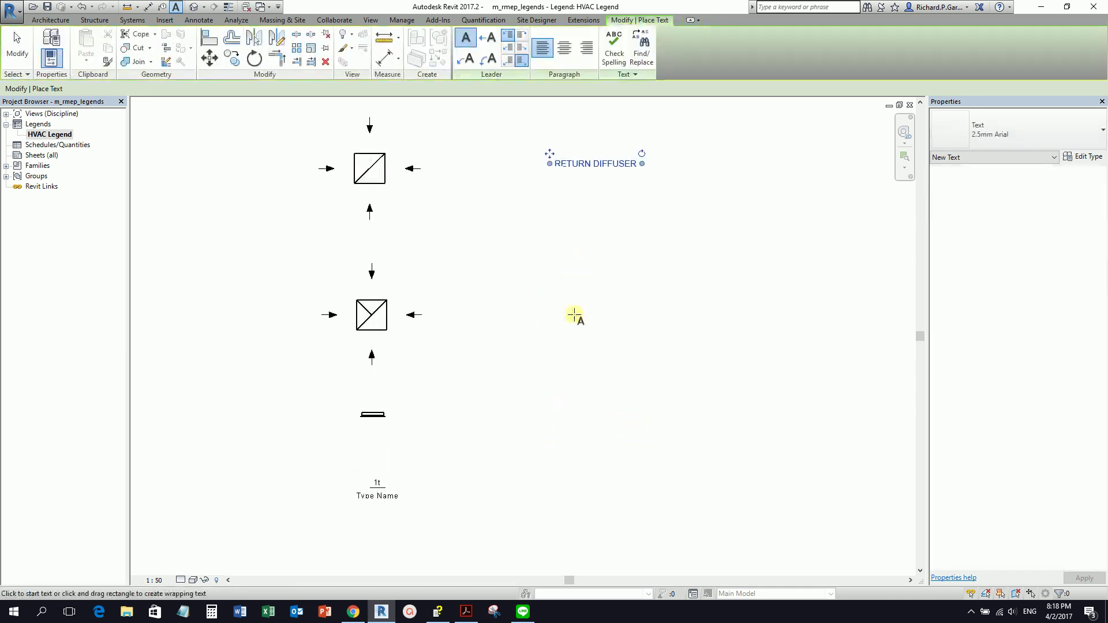
{"action": "left_click", "coordinate": [554, 310]}
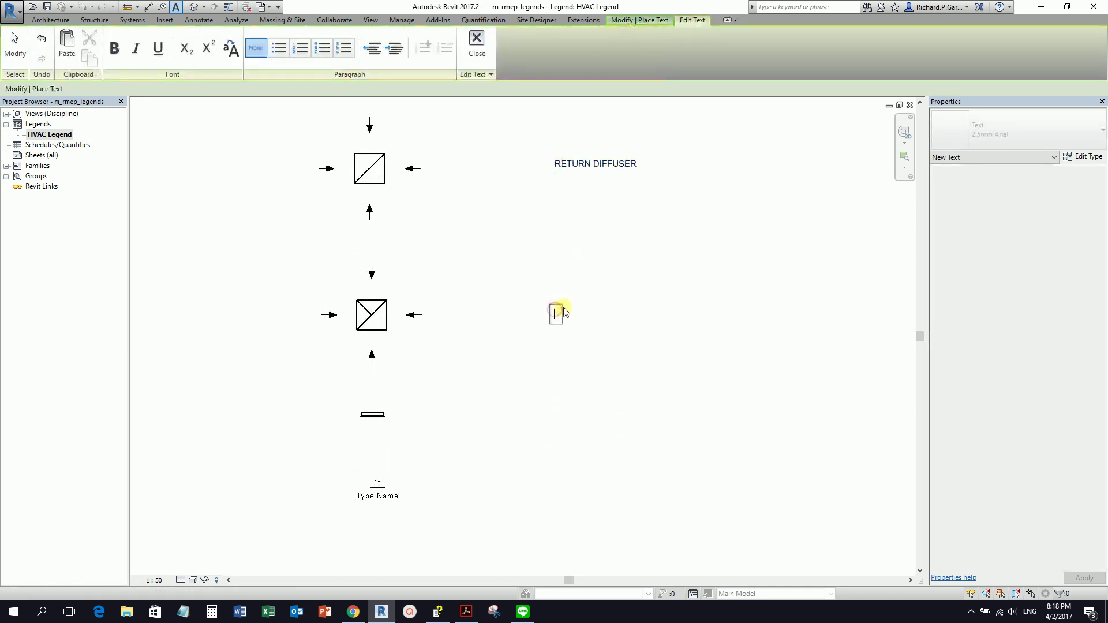
{"action": "type", "text": "EXHAUSRT"}
{"action": "key", "text": "BackSpace"}
{"action": "key", "text": "BackSpace"}
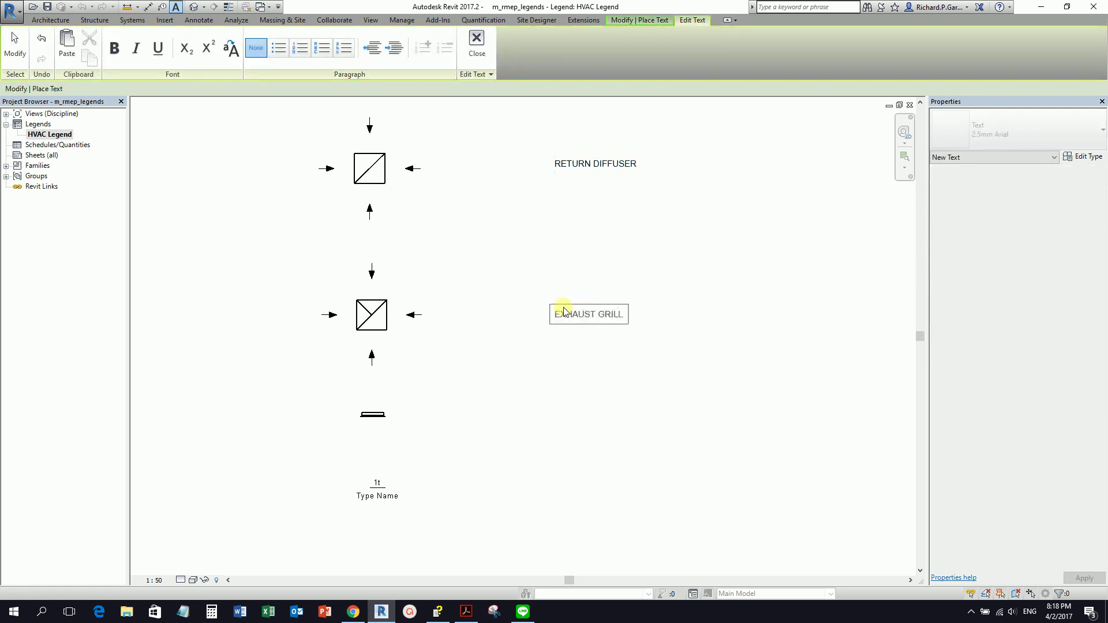
{"action": "left_click", "coordinate": [690, 384]}
Add the text note SIDEWALL SUPPLY DIFFUSER beside the sidewall diffuser symbol
{"action": "middle_click_drag", "start_coordinate": [687, 386], "coordinate": [611, 191]}
{"action": "scroll", "coordinate": [494, 190], "scroll_direction": "up", "scroll_amount": 2}
{"action": "middle_click_drag", "start_coordinate": [494, 190], "coordinate": [529, 346]}
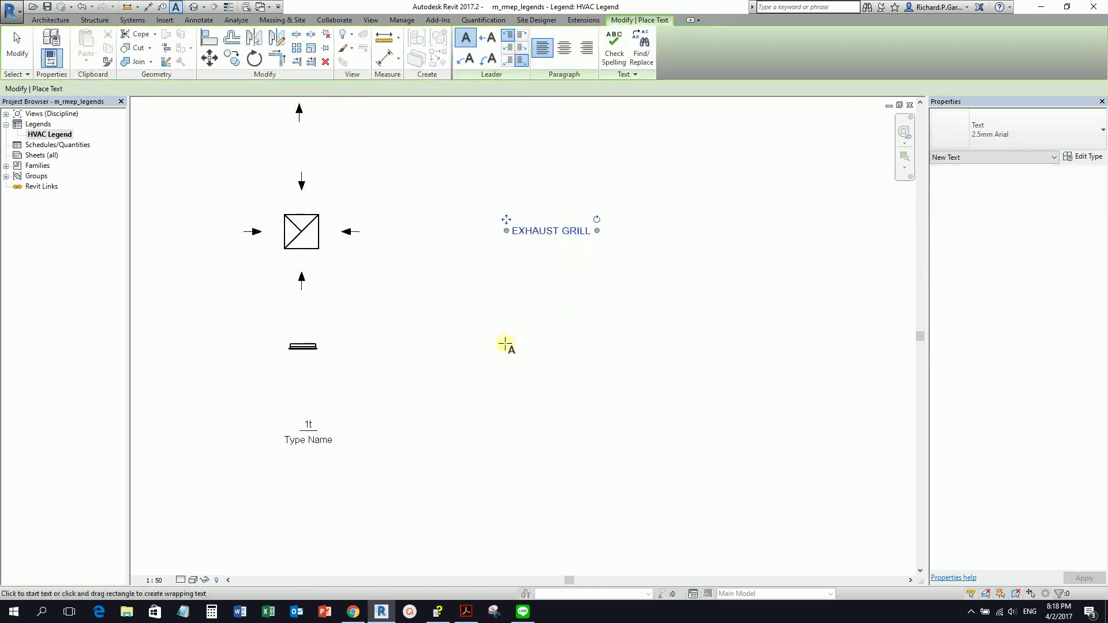
{"action": "left_click", "coordinate": [505, 345]}
{"action": "type", "text": "S"}
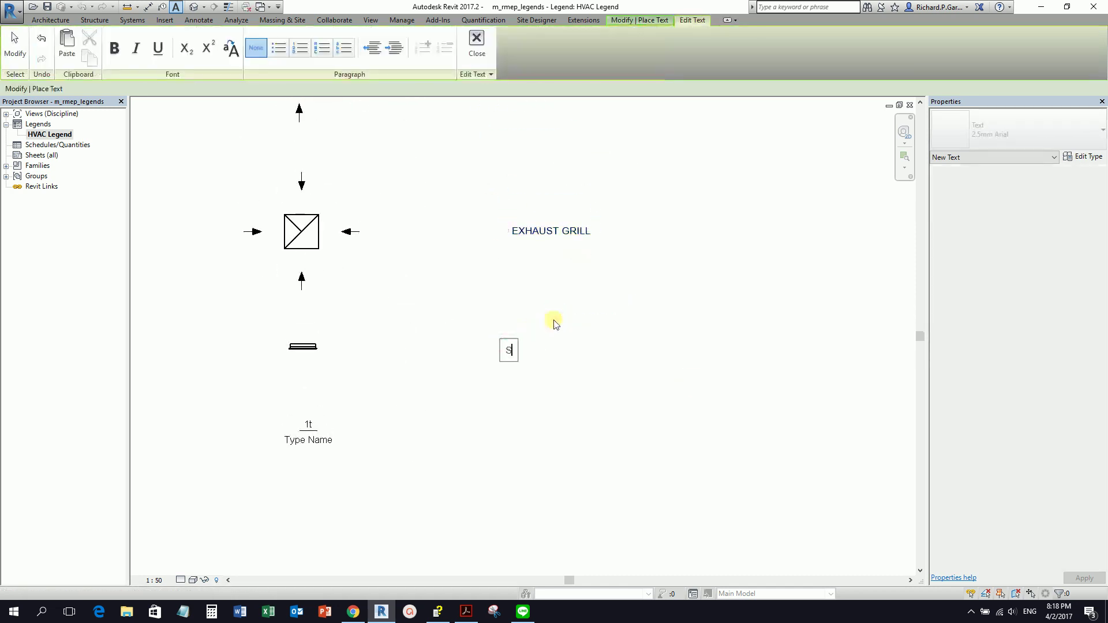
{"action": "type", "text": "IDEWALL SUPPLY DIFFUSE"}
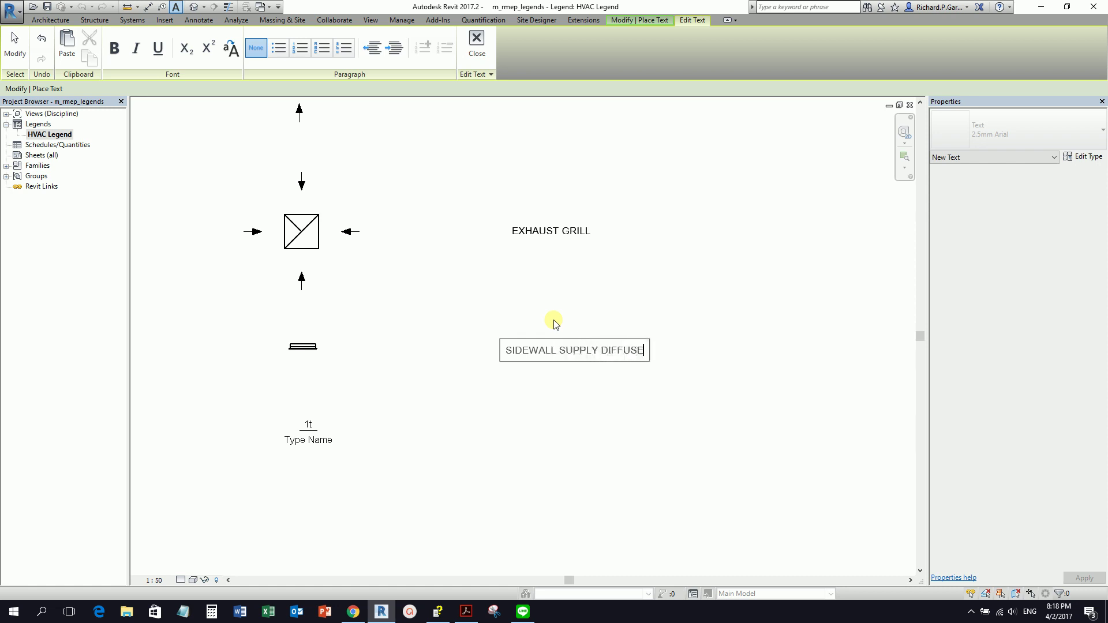
{"action": "key", "text": "alt+Tab"}
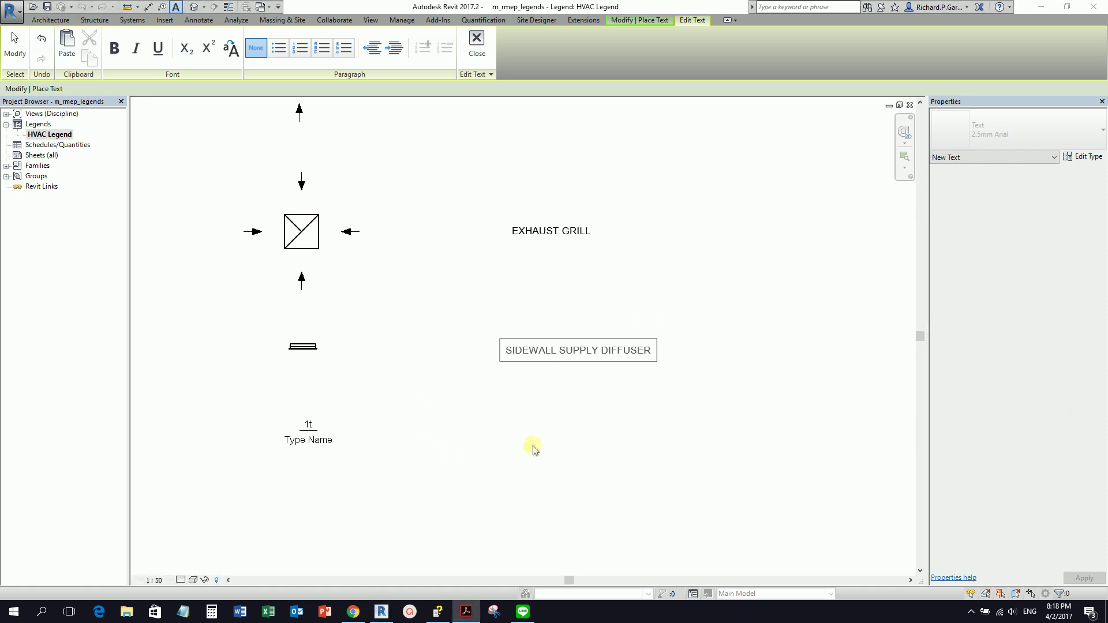
{"action": "left_click", "coordinate": [462, 450]}
{"action": "left_click", "coordinate": [530, 425]}
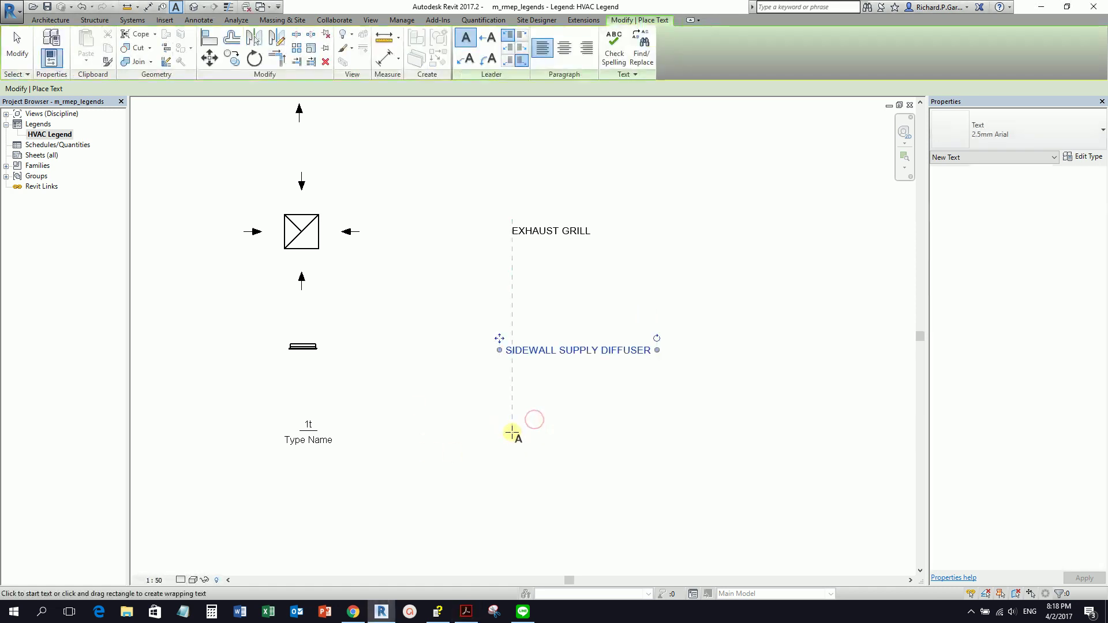
Add the text note DIFFUSER TAG beside the diffuser tag symbol and end the text placement
{"action": "left_click", "coordinate": [514, 434]}
{"action": "type", "text": "DIFFUSER TAG"}
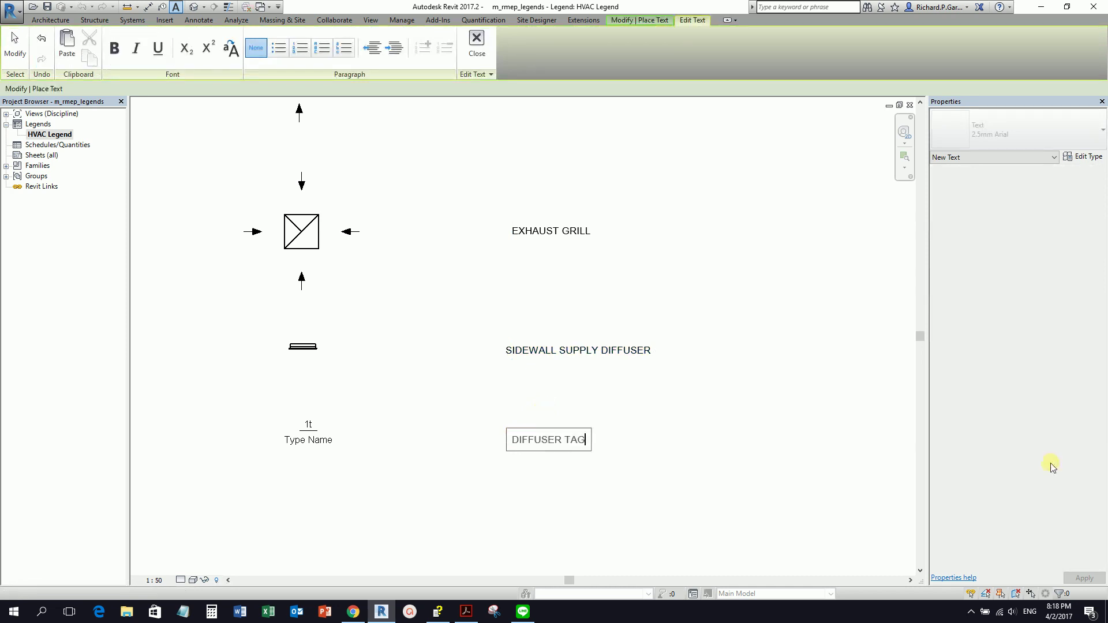
{"action": "left_click", "coordinate": [674, 471]}
{"action": "scroll", "coordinate": [627, 441], "scroll_direction": "down", "scroll_amount": 1}
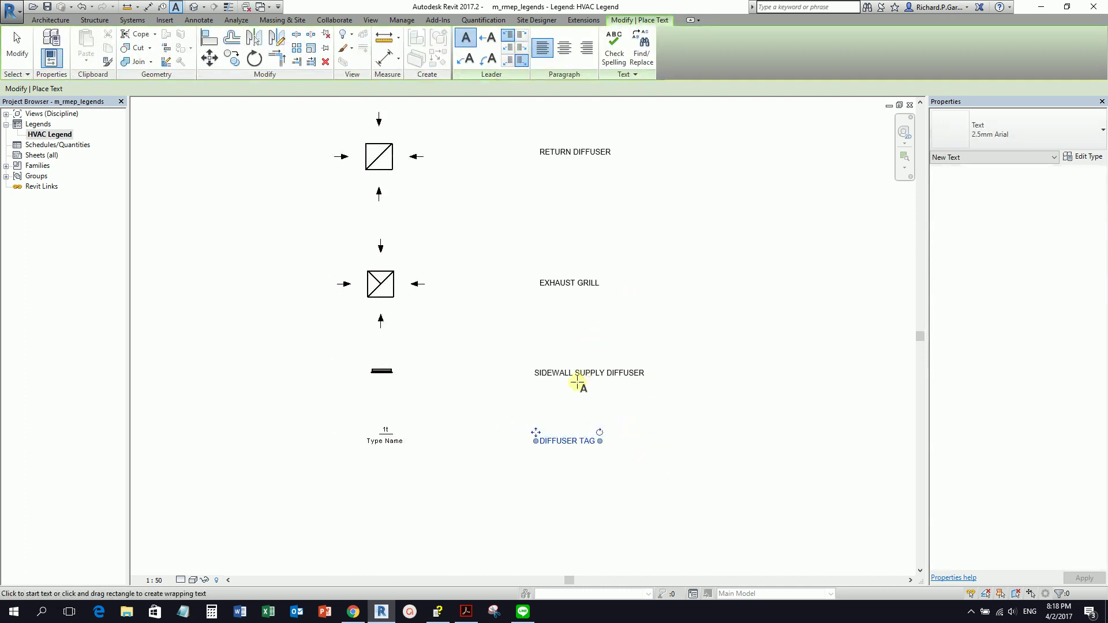
{"action": "left_click", "coordinate": [18, 46]}
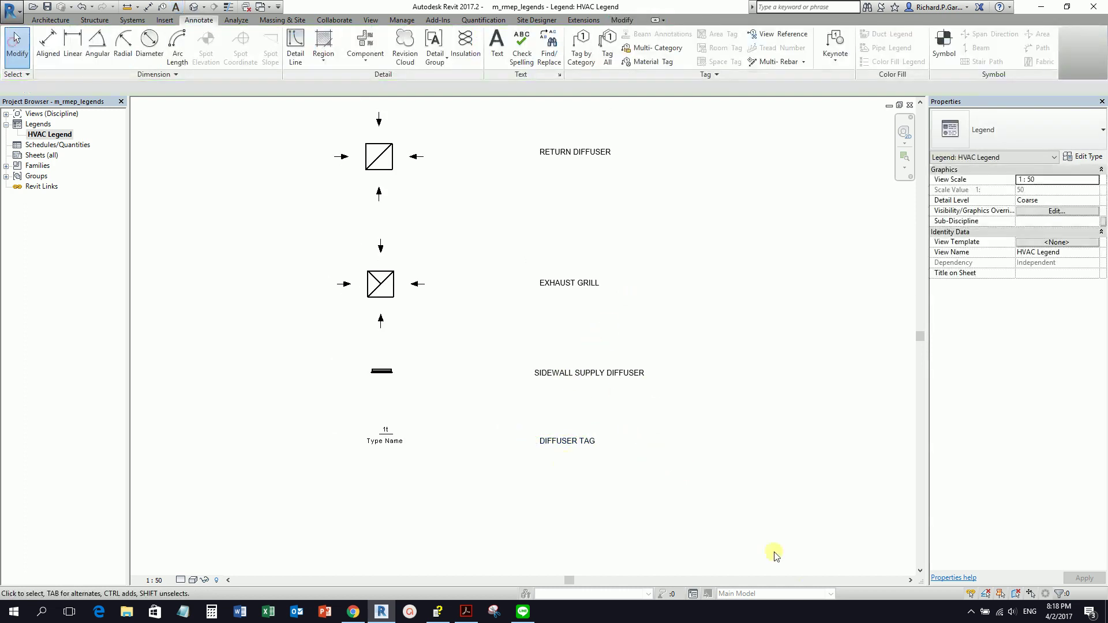
Move the SIDEWALL SUPPLY DIFFUSER note so its left edge lines up with the other descriptions
{"action": "scroll", "coordinate": [603, 333], "scroll_direction": "up", "scroll_amount": 1}
{"action": "left_click", "coordinate": [525, 384]}
{"action": "left_click_drag", "start_coordinate": [545, 386], "coordinate": [517, 377], "text": "ctrl"}
{"action": "left_click", "coordinate": [757, 313]}
{"action": "scroll", "coordinate": [452, 353], "scroll_direction": "down", "scroll_amount": 2}
{"action": "middle_click_drag", "start_coordinate": [558, 315], "coordinate": [541, 415]}
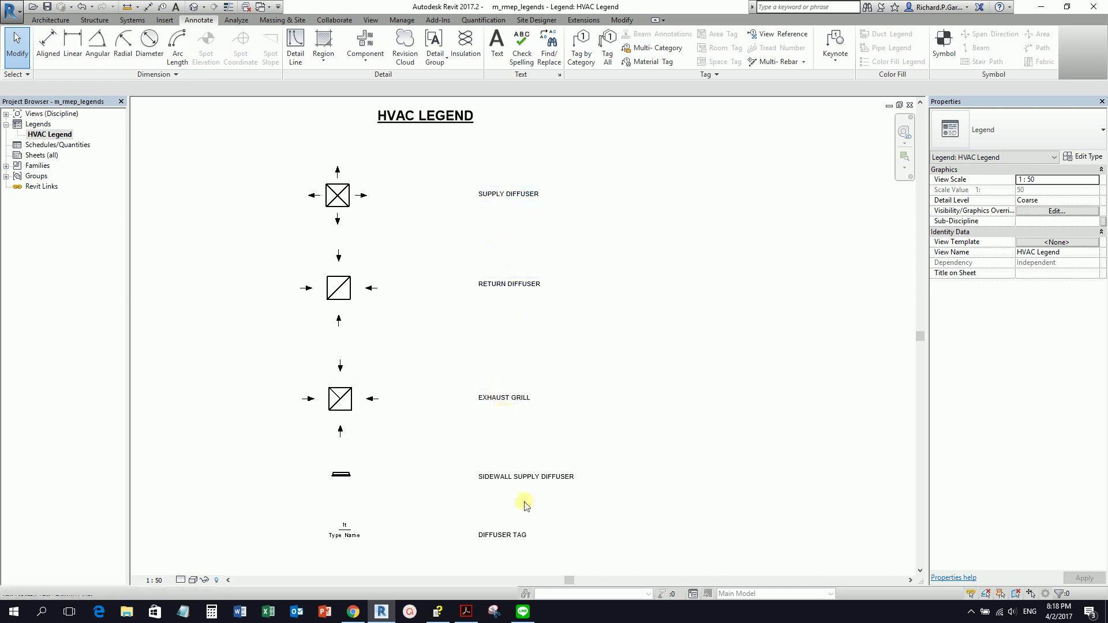
Nudge the DIFFUSER TAG note slightly upward so it lines up with the diffuser tag symbol
{"action": "middle_click_drag", "start_coordinate": [495, 460], "coordinate": [511, 346]}
{"action": "left_click", "coordinate": [540, 422]}
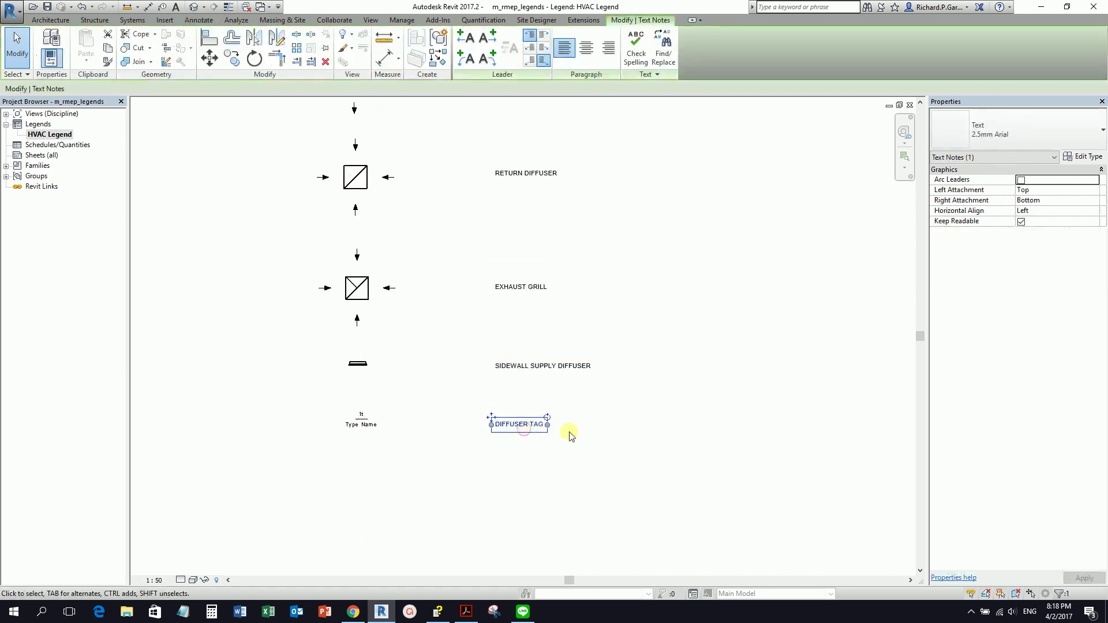
{"action": "left_click", "coordinate": [650, 409]}
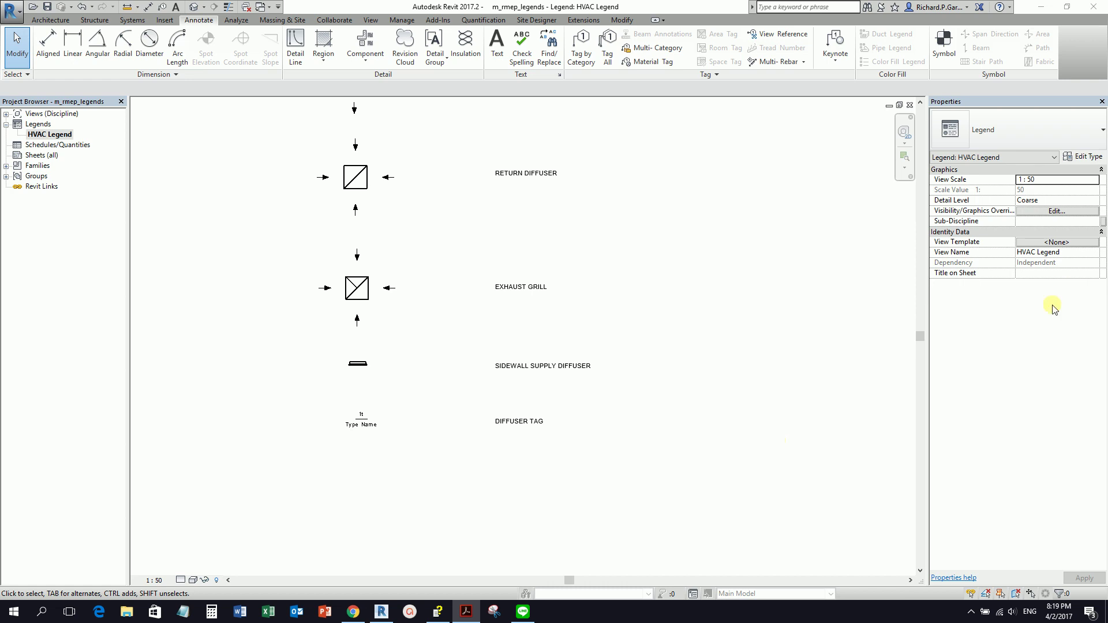
Shift the diffuser tag symbol and the sidewall diffuser component slightly left under the symbols above them
{"action": "left_click", "coordinate": [637, 259]}
{"action": "scroll", "coordinate": [571, 260], "scroll_direction": "down", "scroll_amount": 1}
{"action": "middle_click_drag", "start_coordinate": [573, 259], "coordinate": [593, 338]}
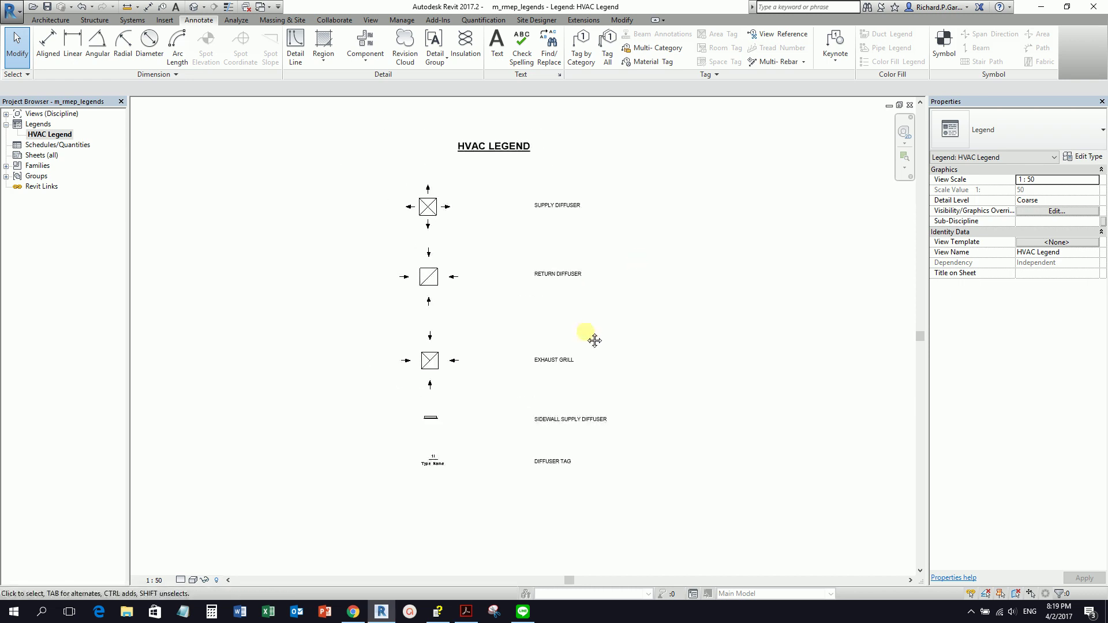
{"action": "left_click", "coordinate": [427, 465]}
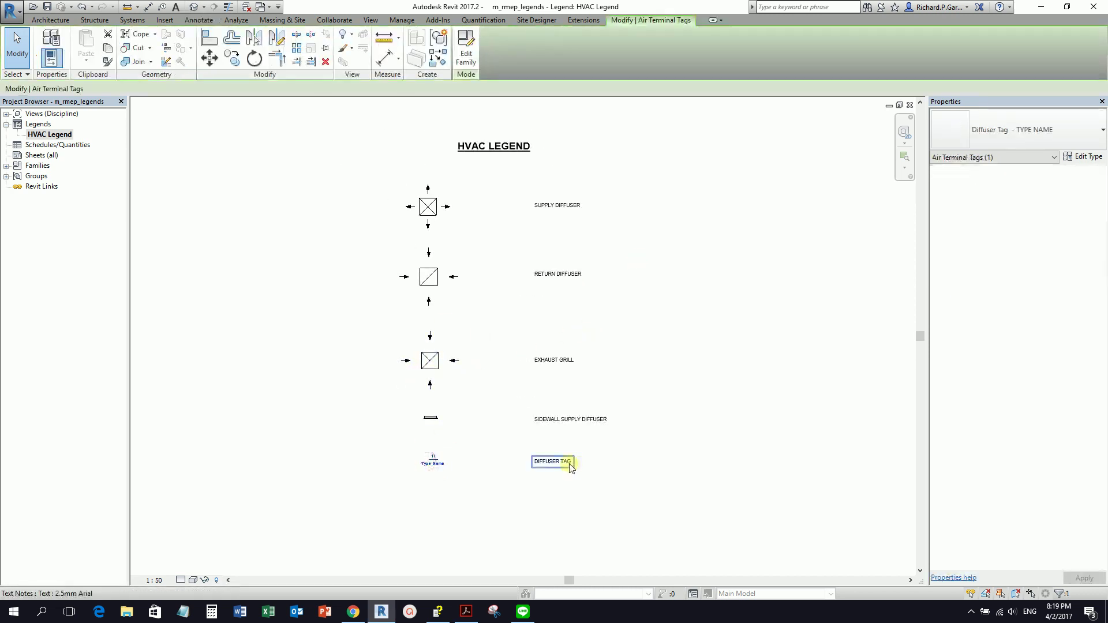
{"action": "left_click", "coordinate": [430, 417]}
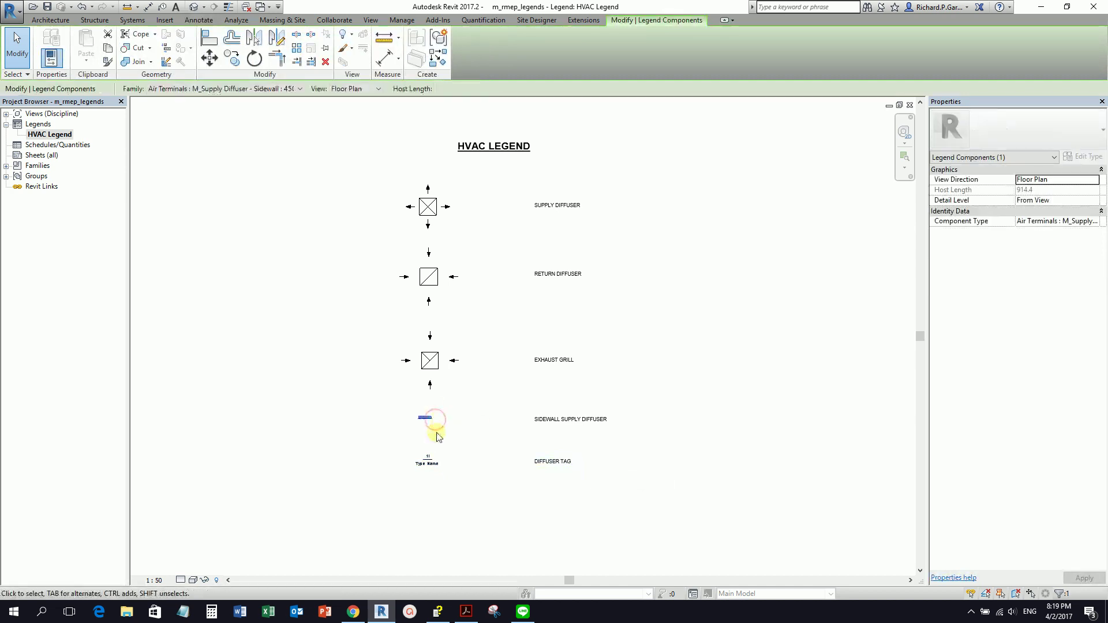
{"action": "left_click", "coordinate": [715, 396]}
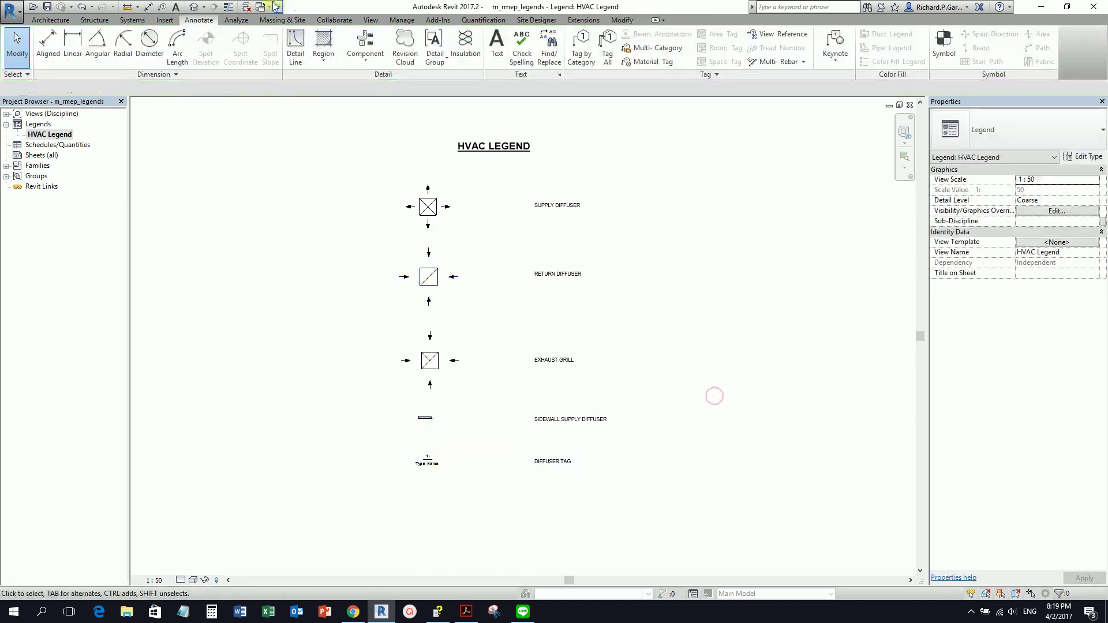
Draw a Wide Lines detail rectangle about 8700 by 11100 mm around the legend symbols and descriptions, below the title
{"action": "left_click", "coordinate": [302, 51]}
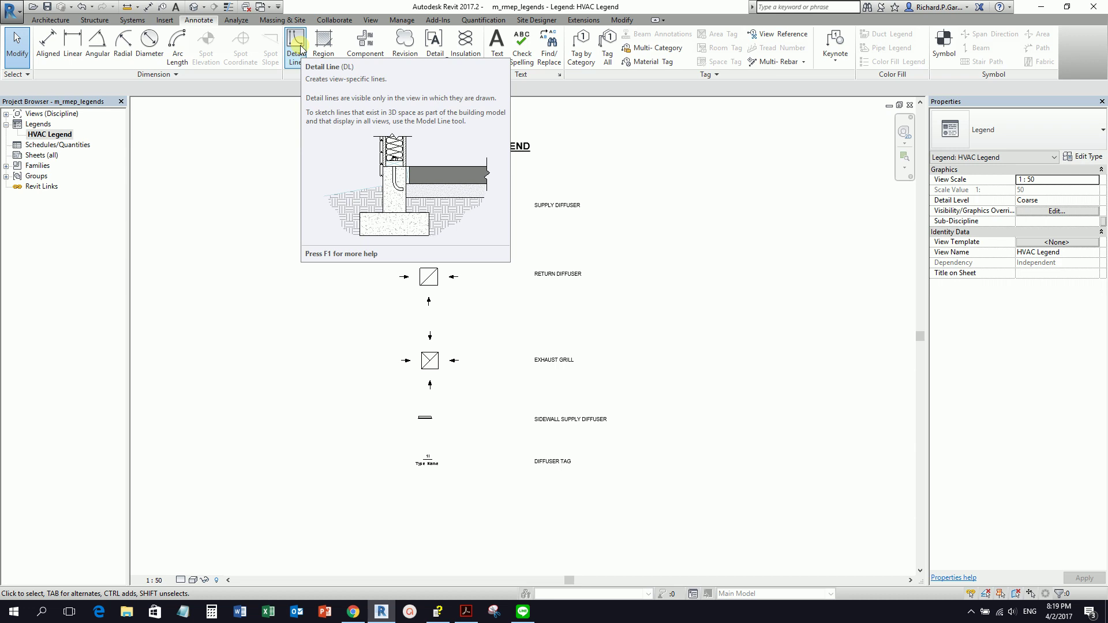
{"action": "left_click", "coordinate": [296, 46]}
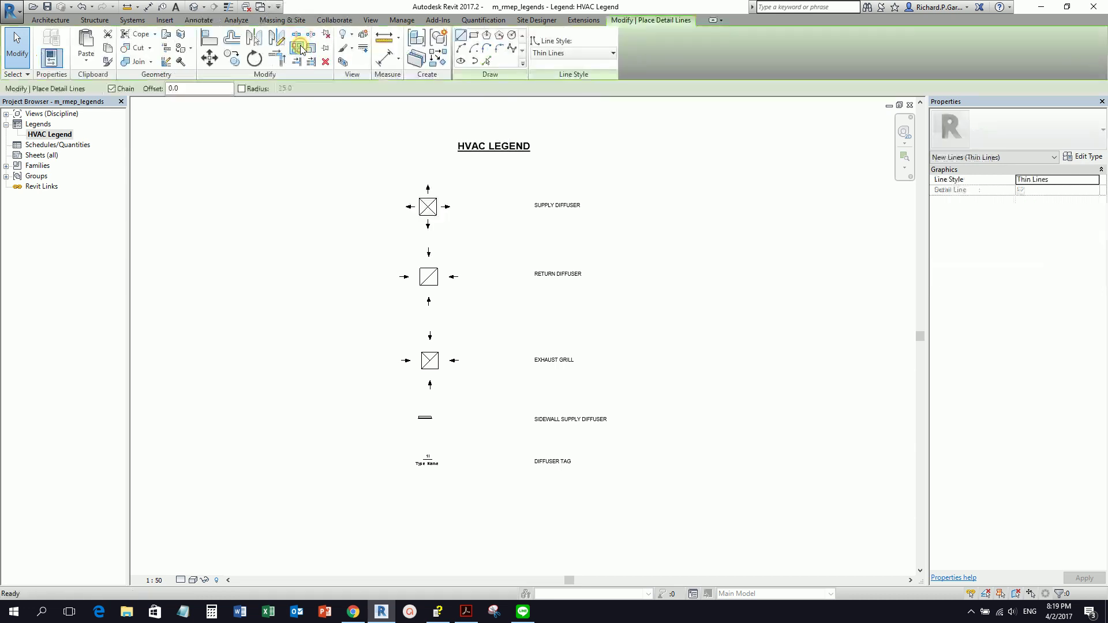
{"action": "left_click", "coordinate": [575, 54]}
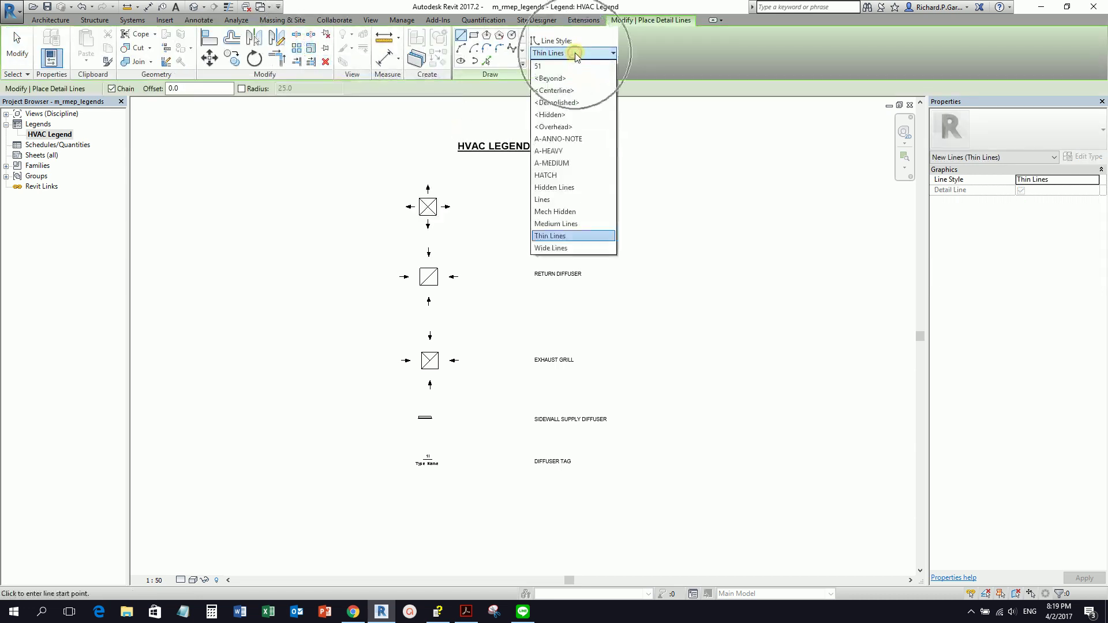
{"action": "left_click", "coordinate": [551, 248]}
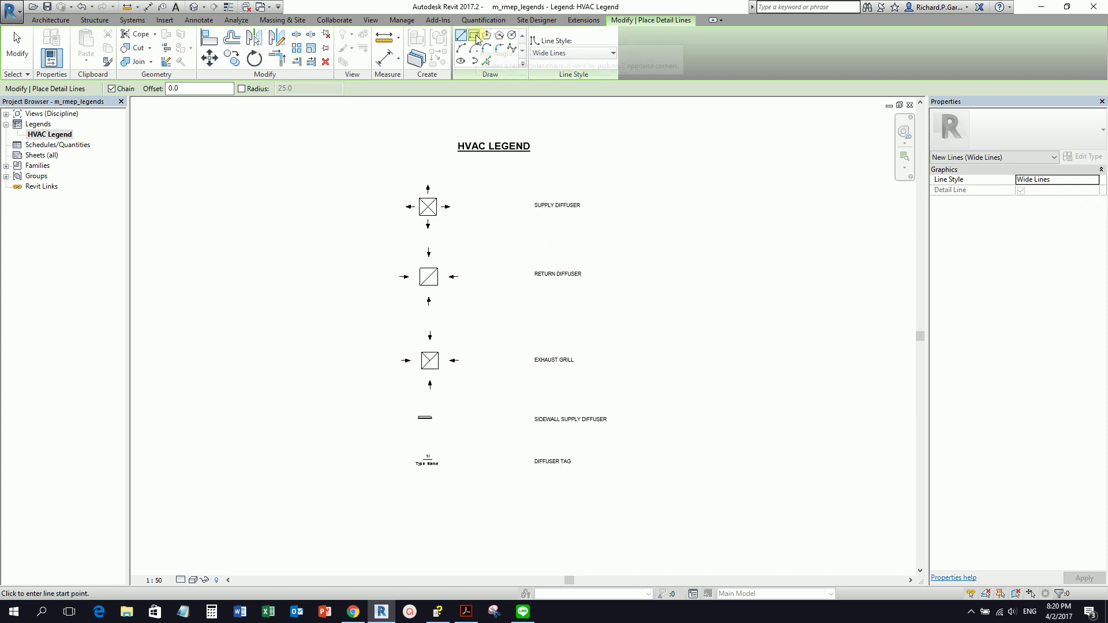
{"action": "left_click", "coordinate": [476, 37]}
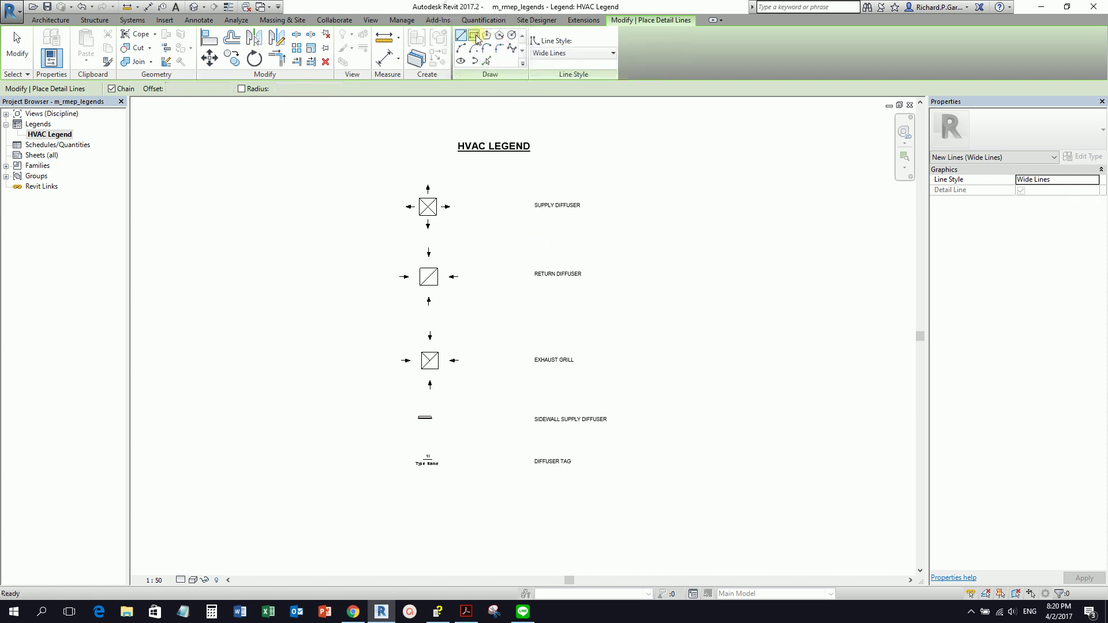
{"action": "left_click", "coordinate": [375, 173]}
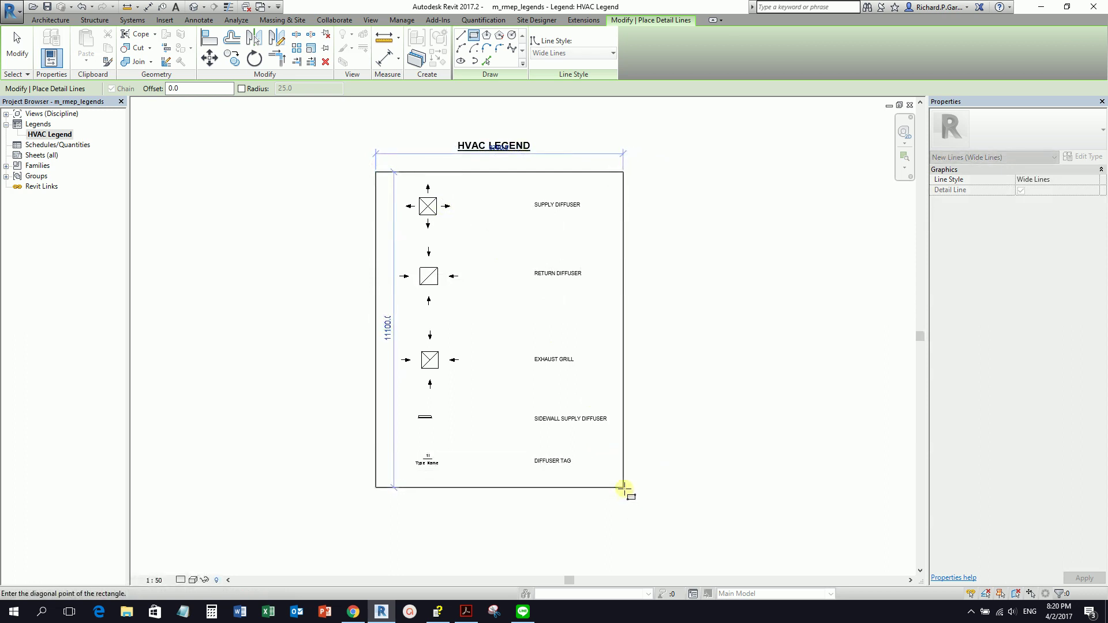
{"action": "left_click", "coordinate": [623, 488]}
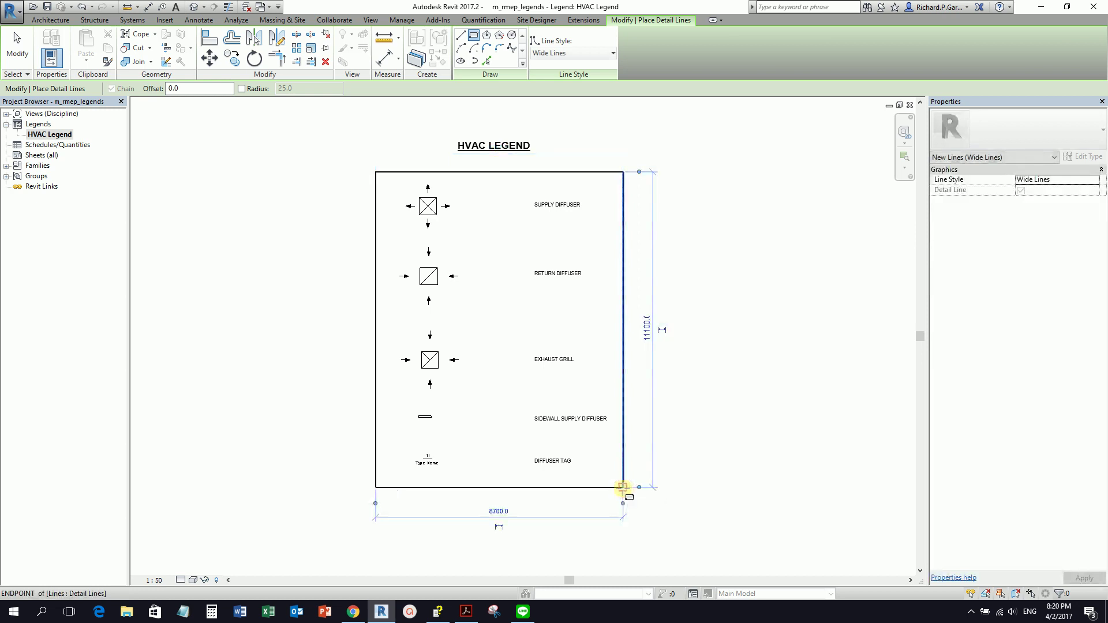
Set the detail line style to Medium Lines with the straight line shape and leave the command
{"action": "left_click", "coordinate": [584, 53]}
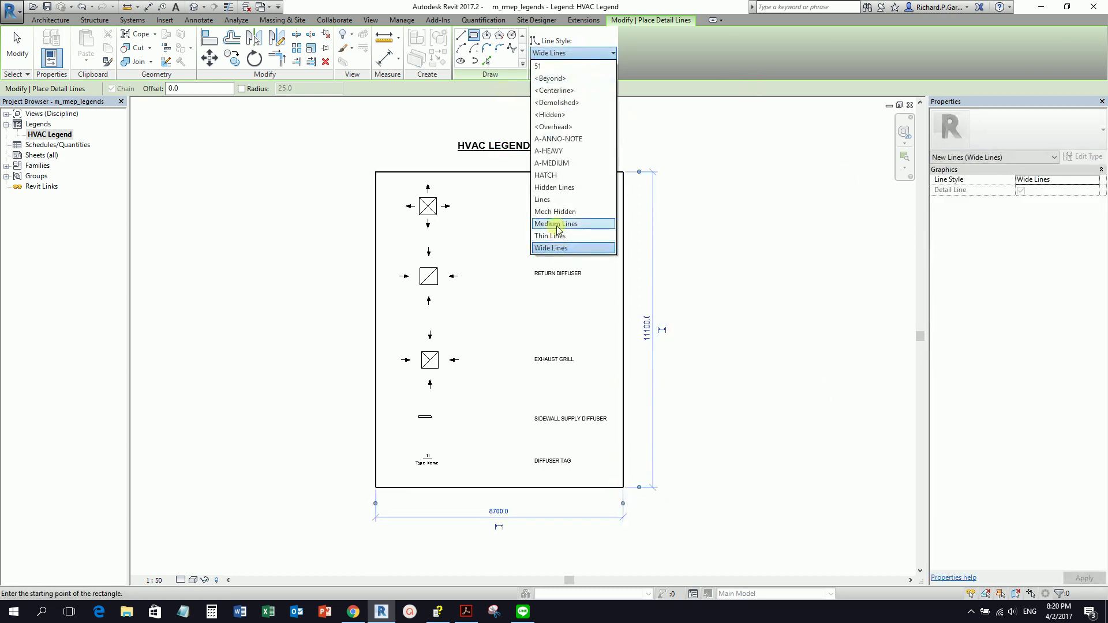
{"action": "left_click", "coordinate": [557, 227]}
{"action": "left_click", "coordinate": [463, 39]}
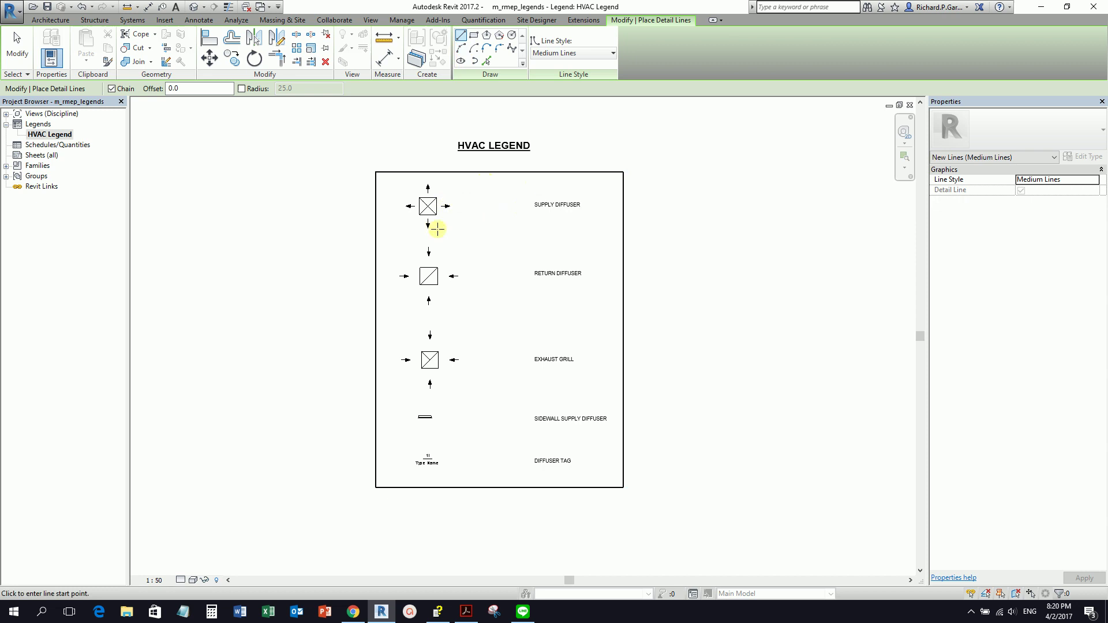
{"action": "key", "text": "Escape"}
{"action": "key", "text": "Escape"}
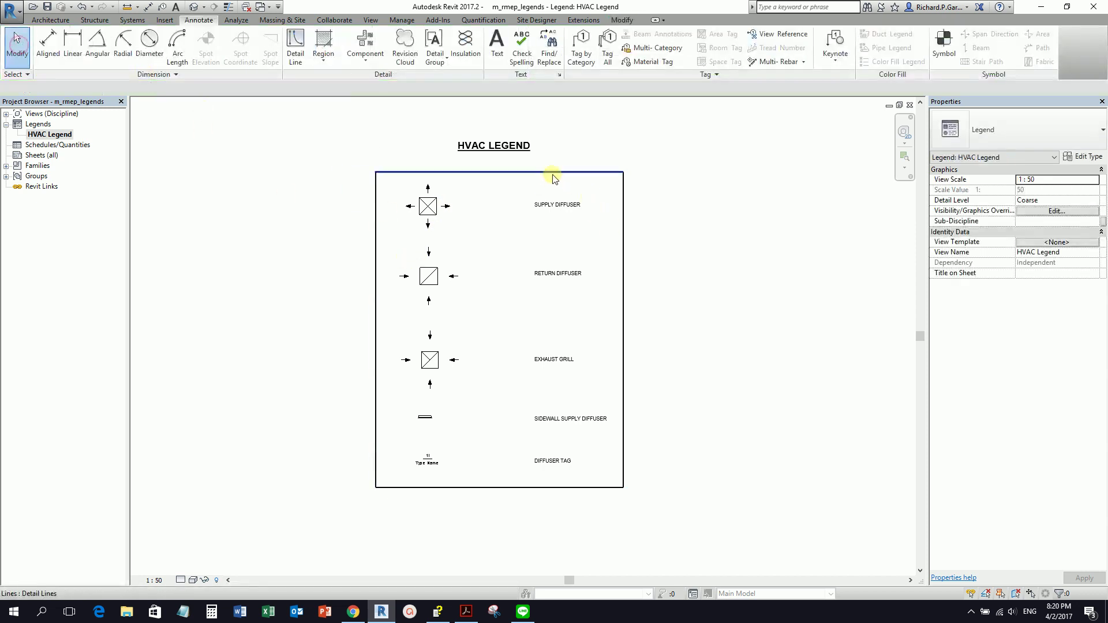
Move the border's top line up above the HVAC LEGEND title, making the border about 12600 mm high
{"action": "left_click", "coordinate": [552, 173]}
{"action": "middle_click_drag", "start_coordinate": [579, 147], "coordinate": [571, 203]}
{"action": "left_click_drag", "start_coordinate": [547, 228], "coordinate": [544, 185]}
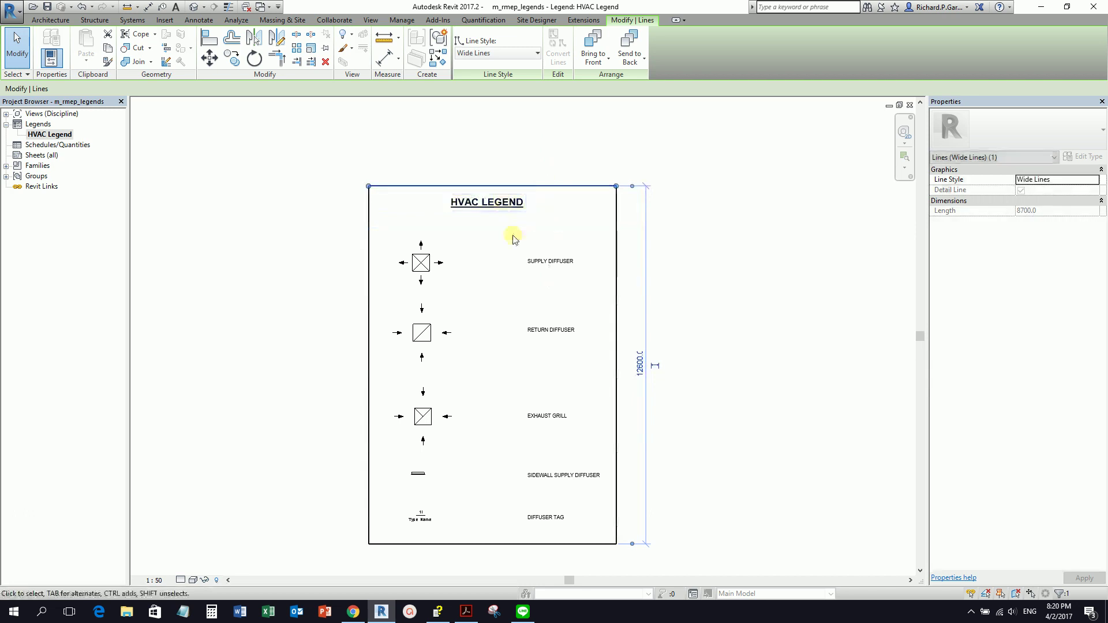
{"action": "left_click", "coordinate": [192, 125]}
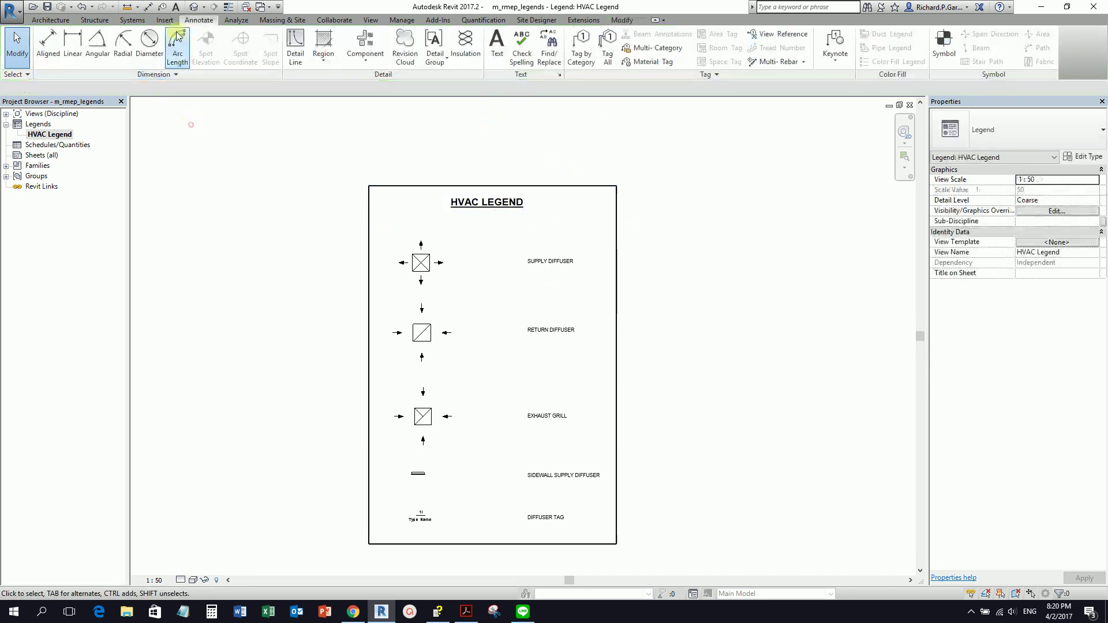
Draw unchained Medium Lines detail lines: a full-width horizontal below the HVAC LEGEND title and a vertical about 11300 mm long down the middle
{"action": "left_click", "coordinate": [294, 46]}
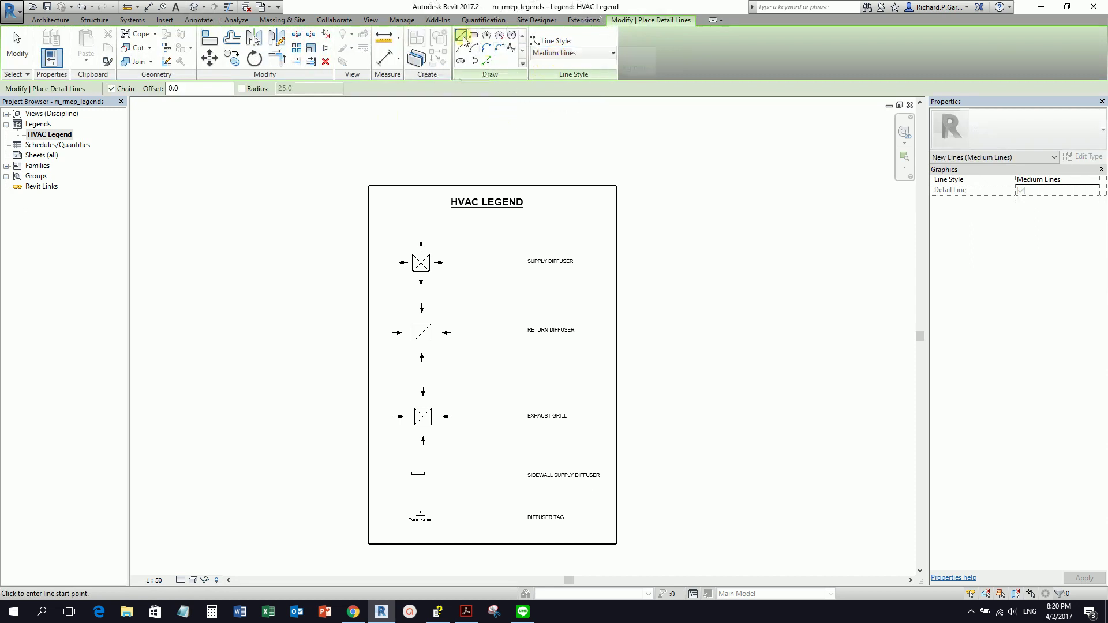
{"action": "left_click", "coordinate": [112, 89]}
{"action": "left_click", "coordinate": [368, 185]}
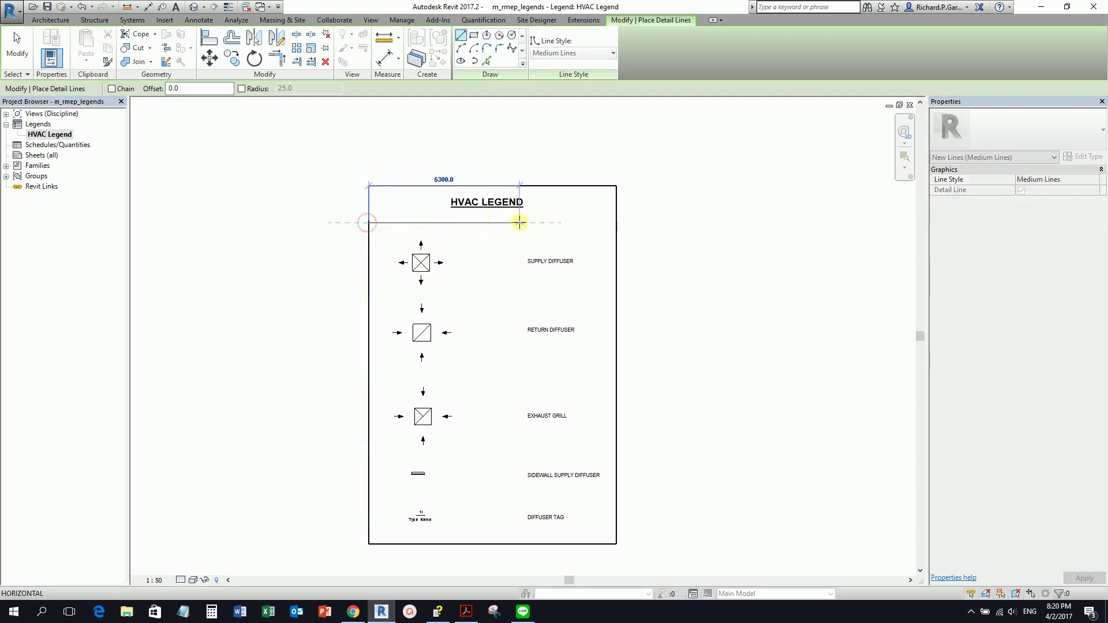
{"action": "left_click", "coordinate": [616, 222]}
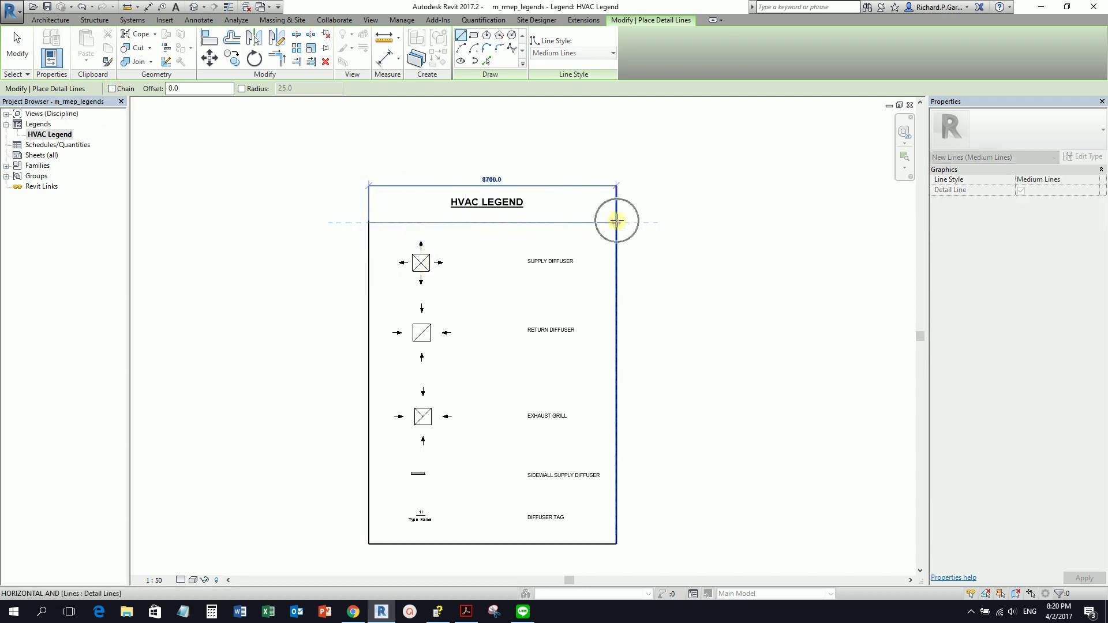
{"action": "left_click", "coordinate": [491, 223]}
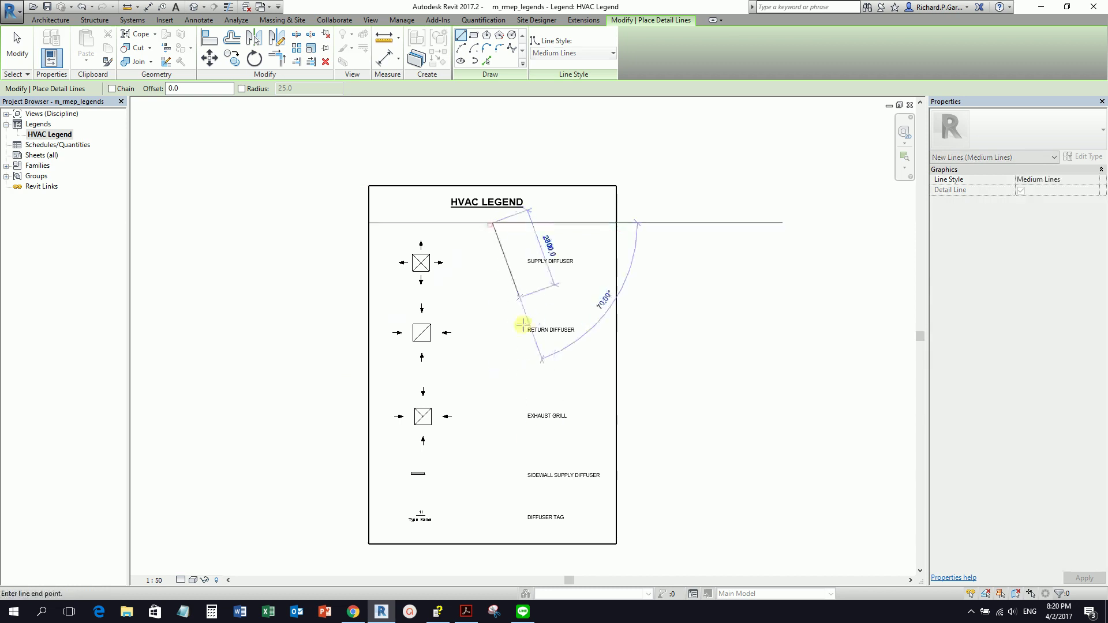
{"action": "left_click", "coordinate": [490, 484]}
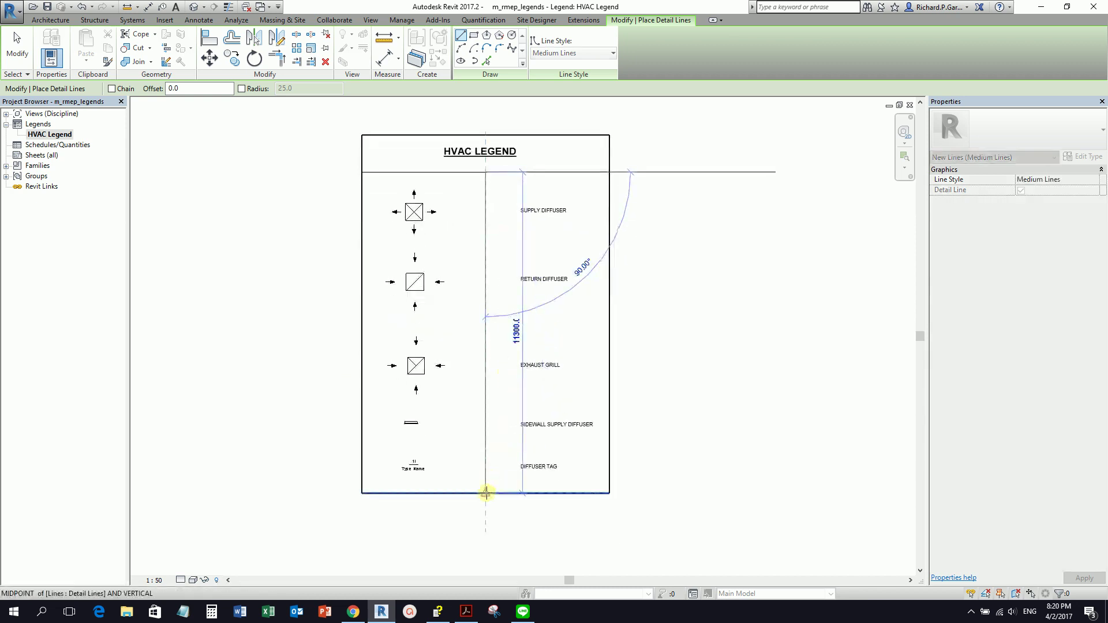
Draw four full-width horizontal detail lines separating the five symbol rows of the legend, and leave the line command
{"action": "left_click", "coordinate": [365, 245]}
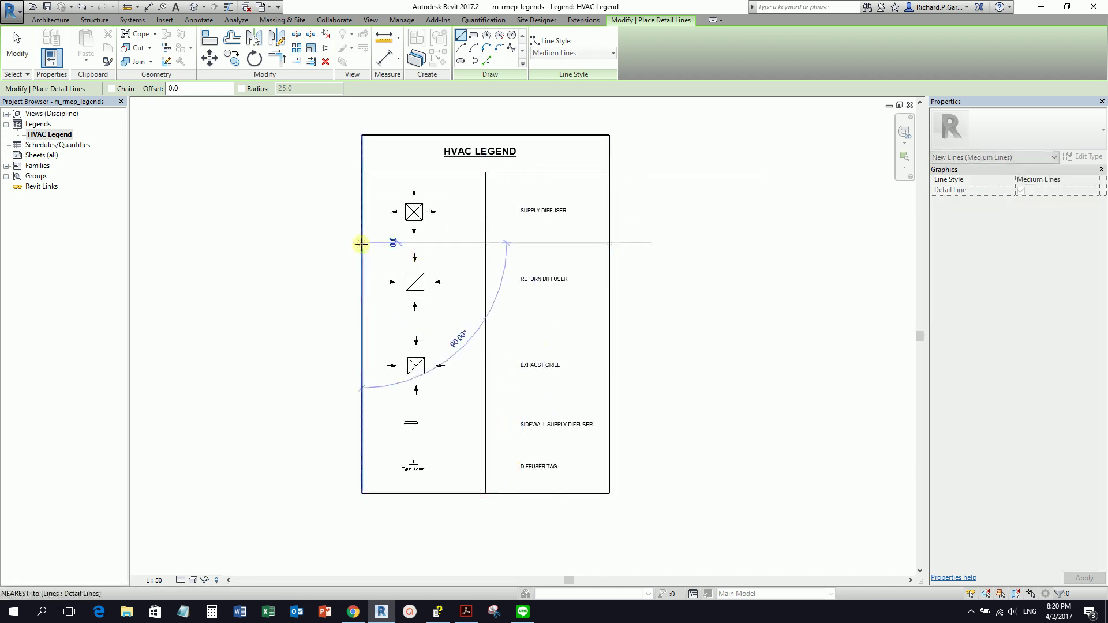
{"action": "left_click", "coordinate": [606, 244]}
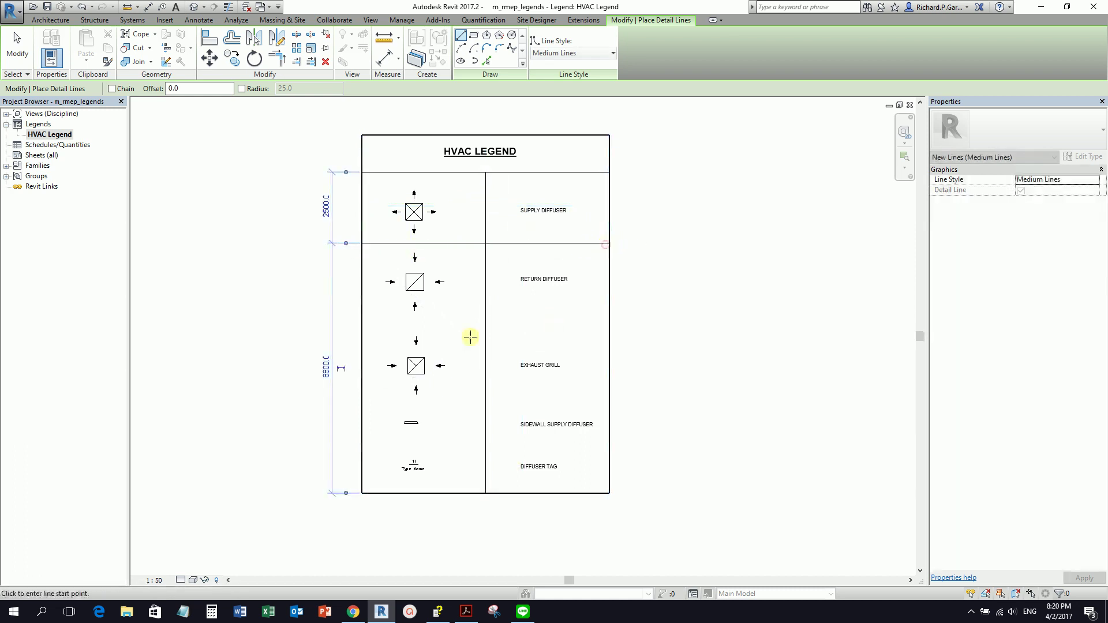
{"action": "left_click", "coordinate": [362, 328]}
{"action": "left_click", "coordinate": [608, 329]}
{"action": "left_click", "coordinate": [362, 408]}
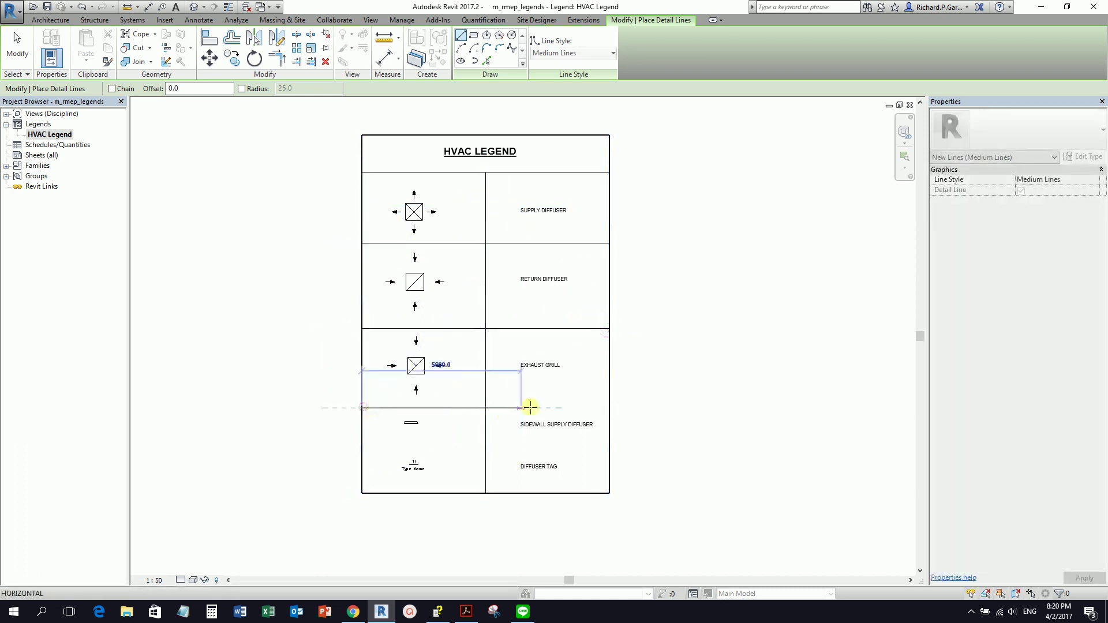
{"action": "left_click", "coordinate": [608, 408]}
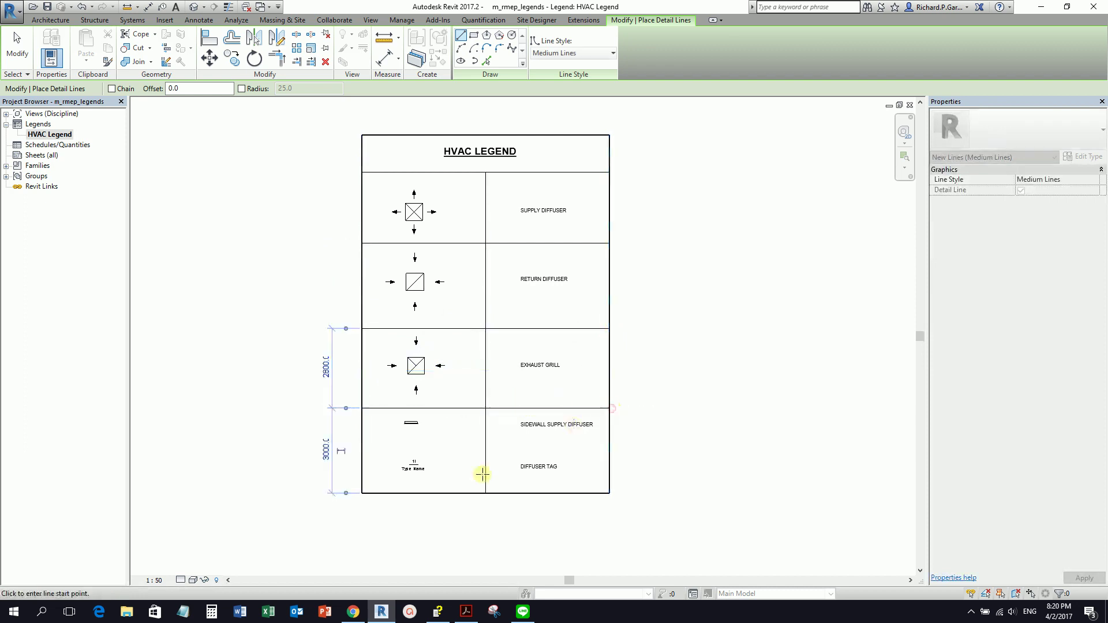
{"action": "left_click", "coordinate": [362, 447]}
{"action": "left_click", "coordinate": [608, 447]}
{"action": "scroll", "coordinate": [537, 364], "scroll_direction": "up", "scroll_amount": 2}
{"action": "scroll", "coordinate": [519, 349], "scroll_direction": "down", "scroll_amount": 1}
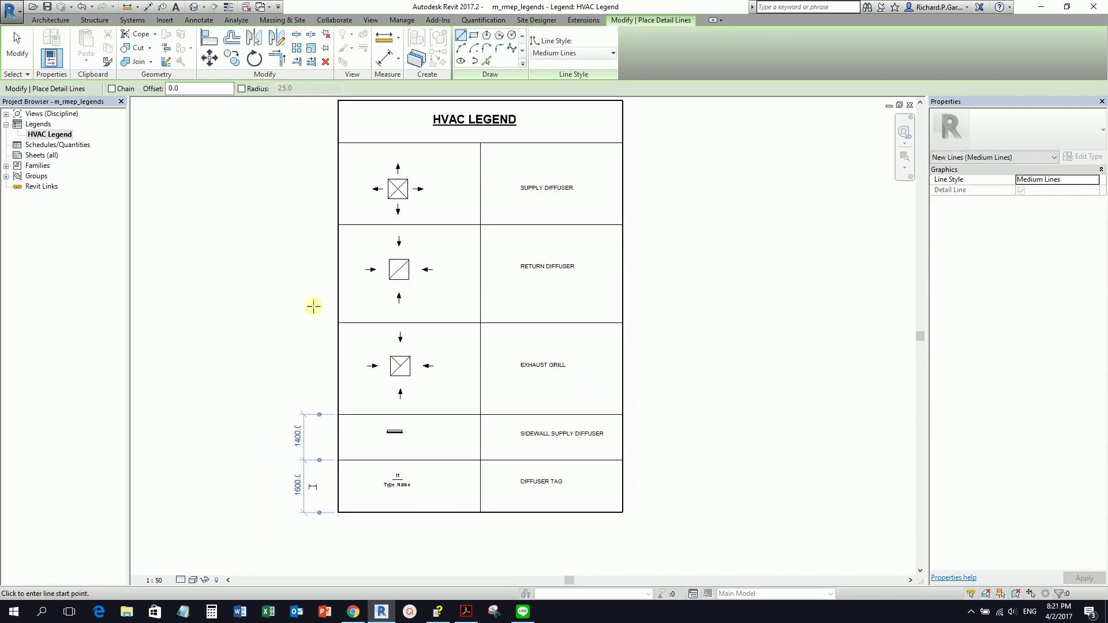
{"action": "left_click", "coordinate": [16, 46]}
{"action": "scroll", "coordinate": [383, 311], "scroll_direction": "down", "scroll_amount": 1}
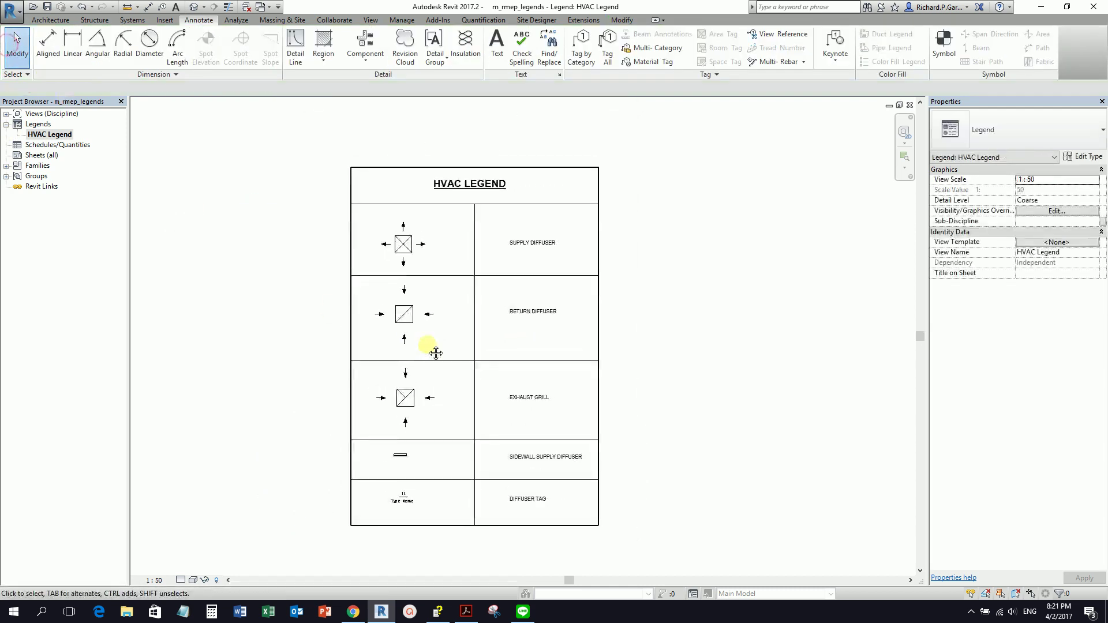
Nudge the supply diffuser symbol and its SUPPLY DIFFUSER description up within the first row
{"action": "left_click", "coordinate": [404, 244]}
{"action": "key", "text": "Up"}
{"action": "key", "text": "Up"}
{"action": "key", "text": "Up"}
{"action": "key", "text": "Up"}
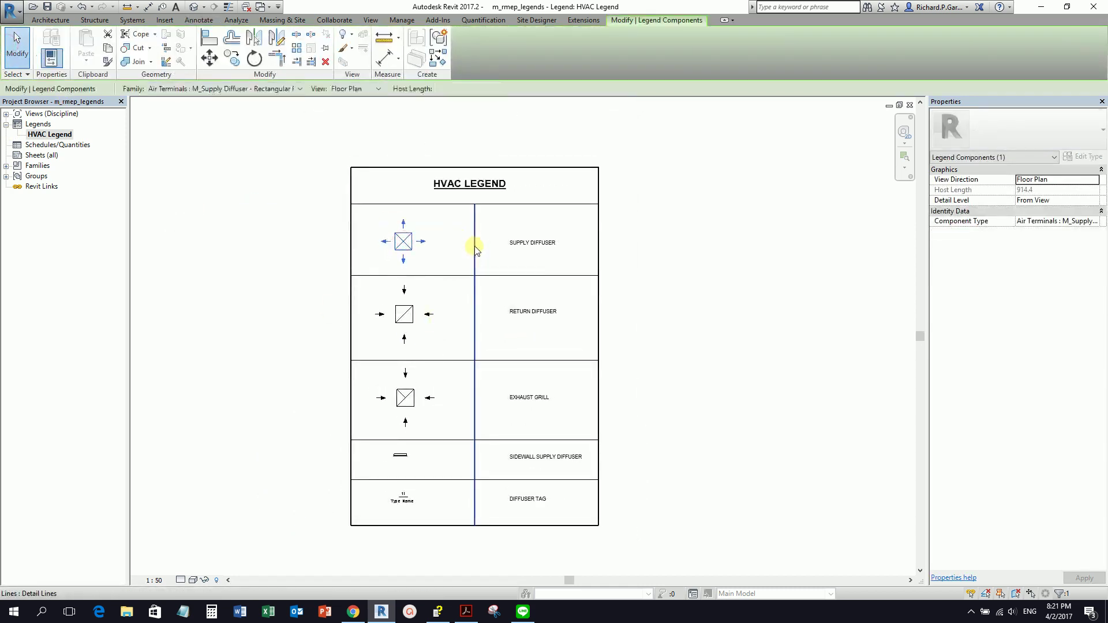
{"action": "left_click", "coordinate": [532, 242]}
{"action": "key", "text": "Up"}
{"action": "key", "text": "Up"}
{"action": "key", "text": "Up"}
Raise the row line beneath the supply diffuser closer to its symbol
{"action": "left_click", "coordinate": [506, 276]}
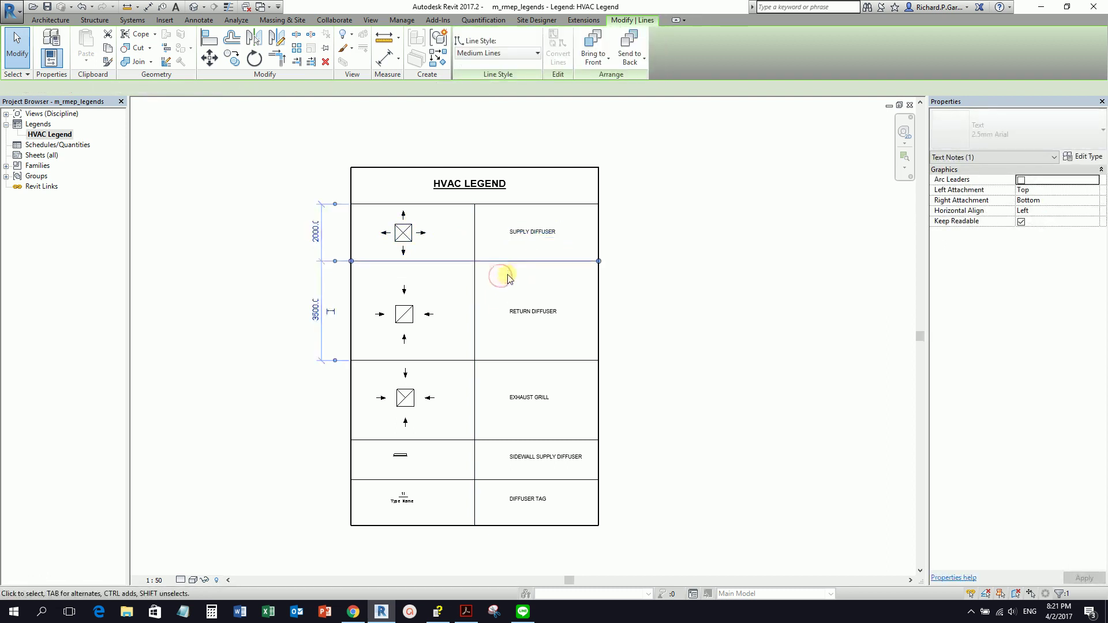
{"action": "key", "text": "Up"}
{"action": "key", "text": "Up"}
Nudge the return diffuser symbol and its RETURN DIFFUSER description up within their row
{"action": "left_click", "coordinate": [411, 316]}
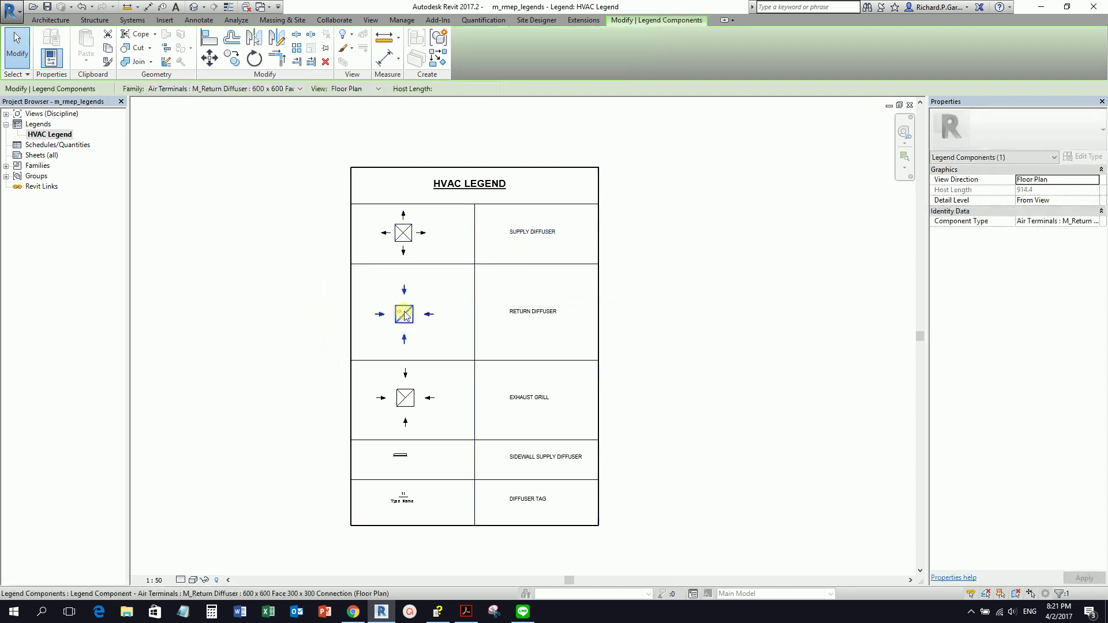
{"action": "key", "text": "Up"}
{"action": "key", "text": "Up"}
{"action": "key", "text": "Up"}
{"action": "left_click", "coordinate": [519, 310]}
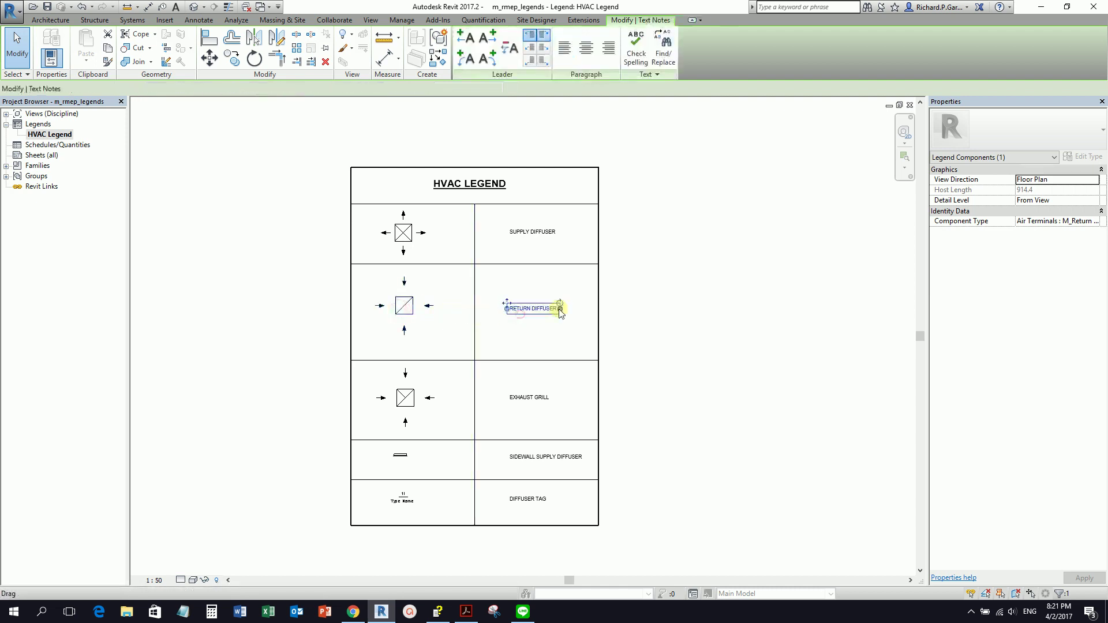
Raise the line beneath the return diffuser to make its row about 2800 mm high, and deselect it
{"action": "left_click", "coordinate": [531, 361]}
{"action": "key", "text": "Up"}
{"action": "key", "text": "Up"}
{"action": "key", "text": "Up"}
{"action": "key", "text": "Up"}
{"action": "key", "text": "Up"}
{"action": "key", "text": "Up"}
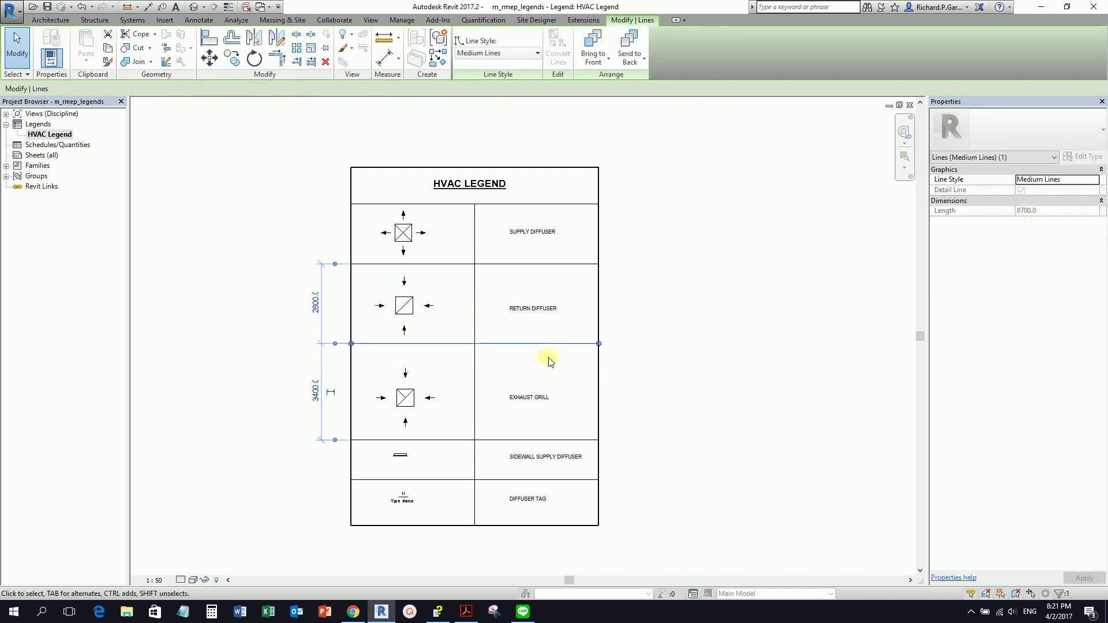
{"action": "key", "text": "Escape"}
Nudge the exhaust grill symbol and its EXHAUST GRILL description up within their row
{"action": "left_click", "coordinate": [405, 396]}
{"action": "key", "text": "Up"}
{"action": "key", "text": "Up"}
{"action": "key", "text": "Up"}
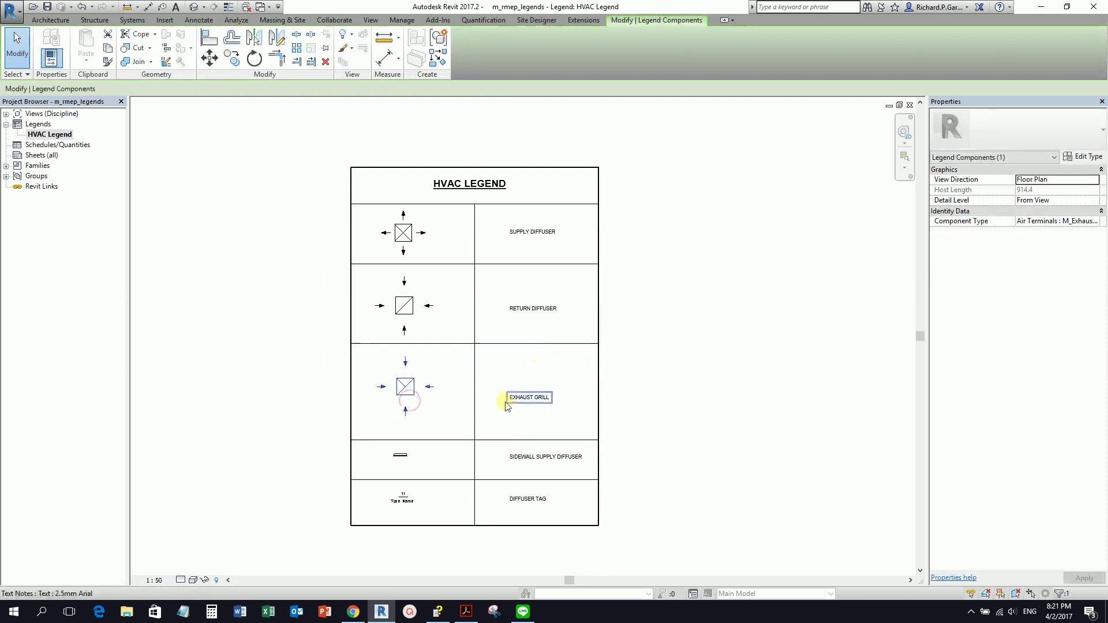
{"action": "left_click", "coordinate": [528, 397]}
{"action": "key", "text": "Up"}
{"action": "key", "text": "Up"}
{"action": "key", "text": "Up"}
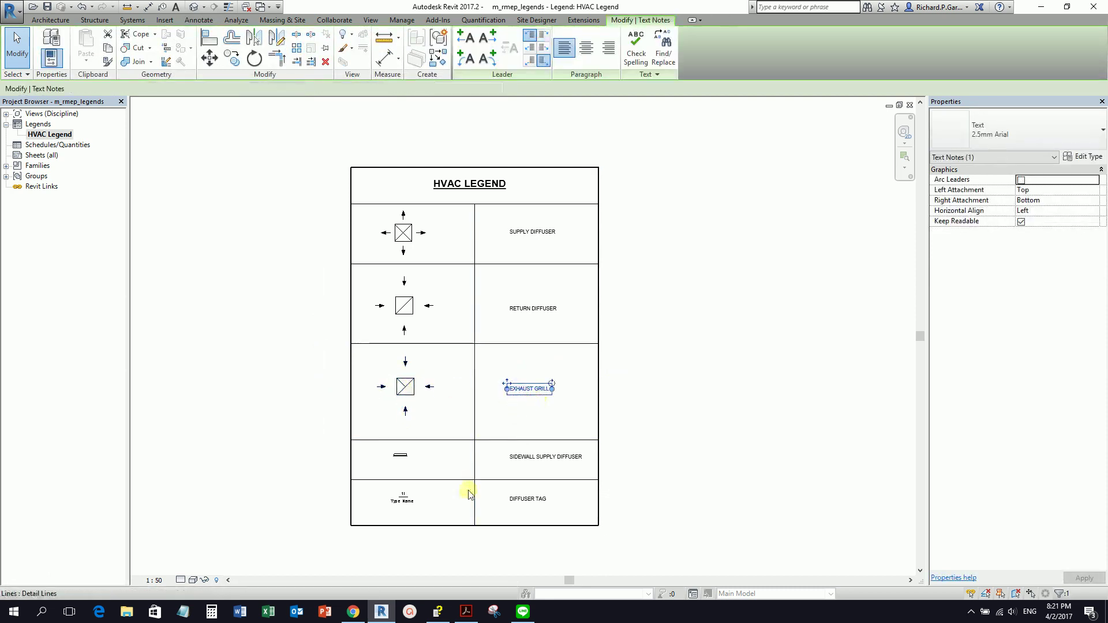
Raise the line beneath the exhaust grill to make its row about 2900 mm high
{"action": "left_click", "coordinate": [502, 440]}
{"action": "key", "text": "Up"}
{"action": "key", "text": "Up"}
{"action": "key", "text": "Up"}
{"action": "key", "text": "Up"}
{"action": "key", "text": "Up"}
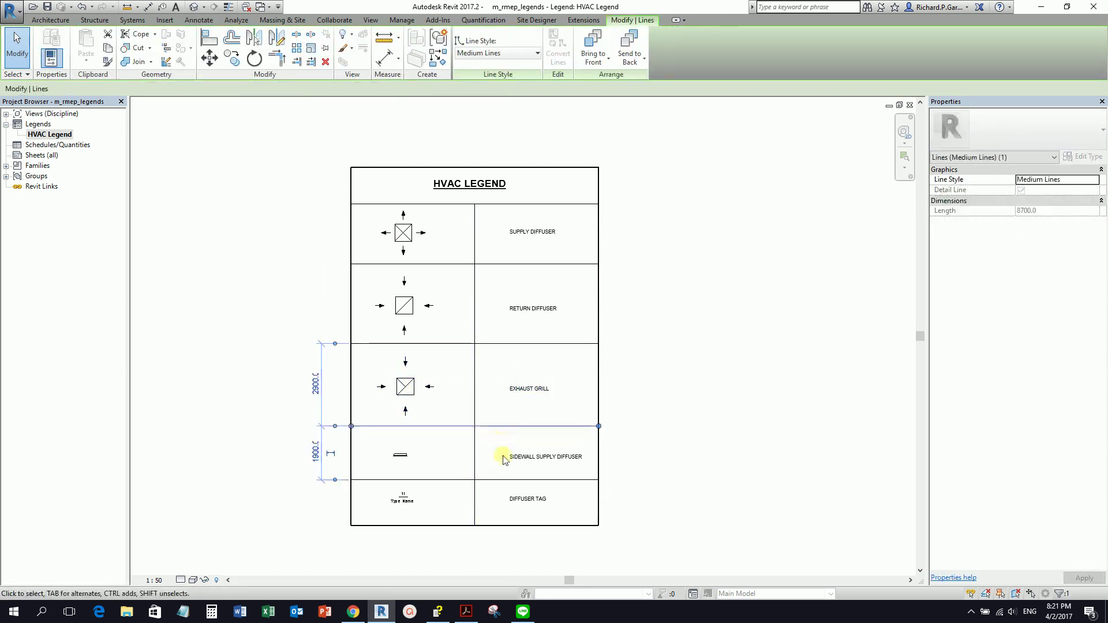
Nudge the sidewall diffuser symbol and its SIDEWALL SUPPLY DIFFUSER description up within their row
{"action": "left_click", "coordinate": [402, 455]}
{"action": "key", "text": "Up"}
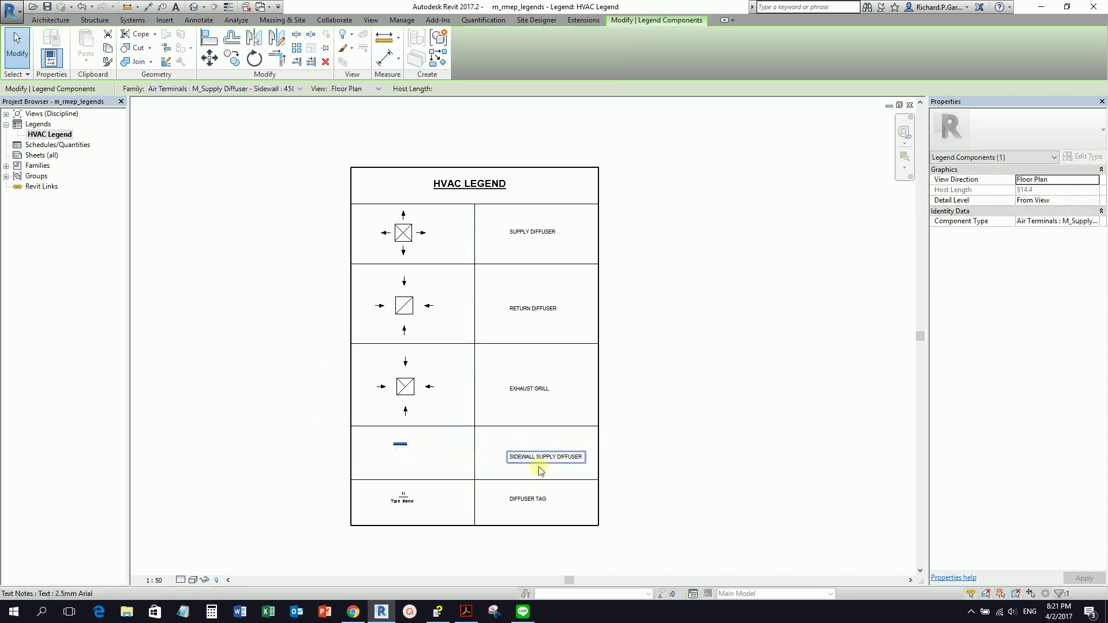
{"action": "left_click", "coordinate": [542, 457]}
{"action": "key", "text": "Up"}
{"action": "key", "text": "Up"}
{"action": "key", "text": "Up"}
{"action": "key", "text": "Up"}
{"action": "key", "text": "Up"}
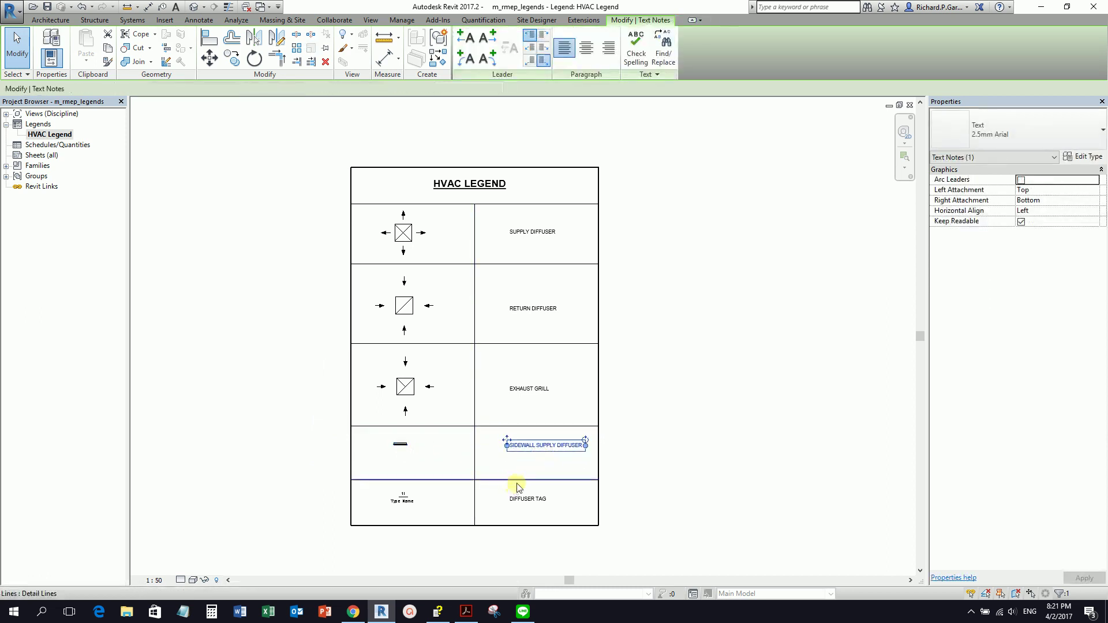
Raise the line beneath the sidewall supply diffuser to make its row about 1400 mm high
{"action": "left_click", "coordinate": [511, 480]}
{"action": "key", "text": "Up"}
{"action": "key", "text": "Up"}
{"action": "key", "text": "Up"}
{"action": "key", "text": "Up"}
{"action": "key", "text": "Up"}
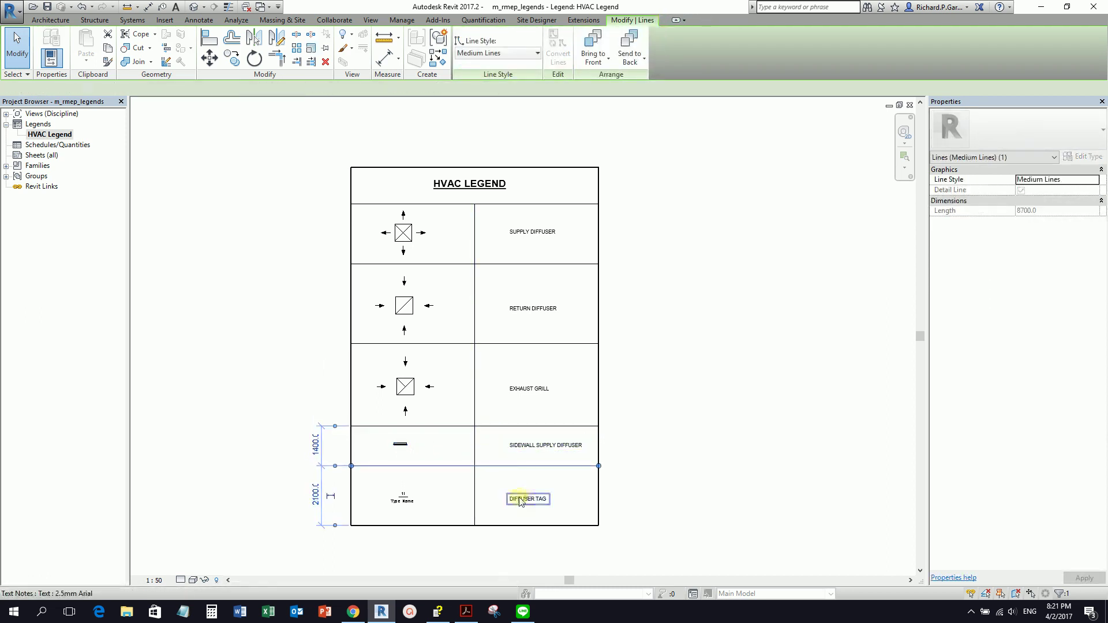
Nudge the DIFFUSER TAG description and the diffuser tag symbol up within the last row
{"action": "left_click", "coordinate": [522, 500]}
{"action": "key", "text": "Up"}
{"action": "key", "text": "Up"}
{"action": "key", "text": "Up"}
{"action": "key", "text": "Up"}
{"action": "key", "text": "Up"}
{"action": "key", "text": "Up"}
{"action": "left_click", "coordinate": [409, 496]}
{"action": "key", "text": "Up"}
{"action": "key", "text": "Up"}
{"action": "key", "text": "Up"}
{"action": "key", "text": "Up"}
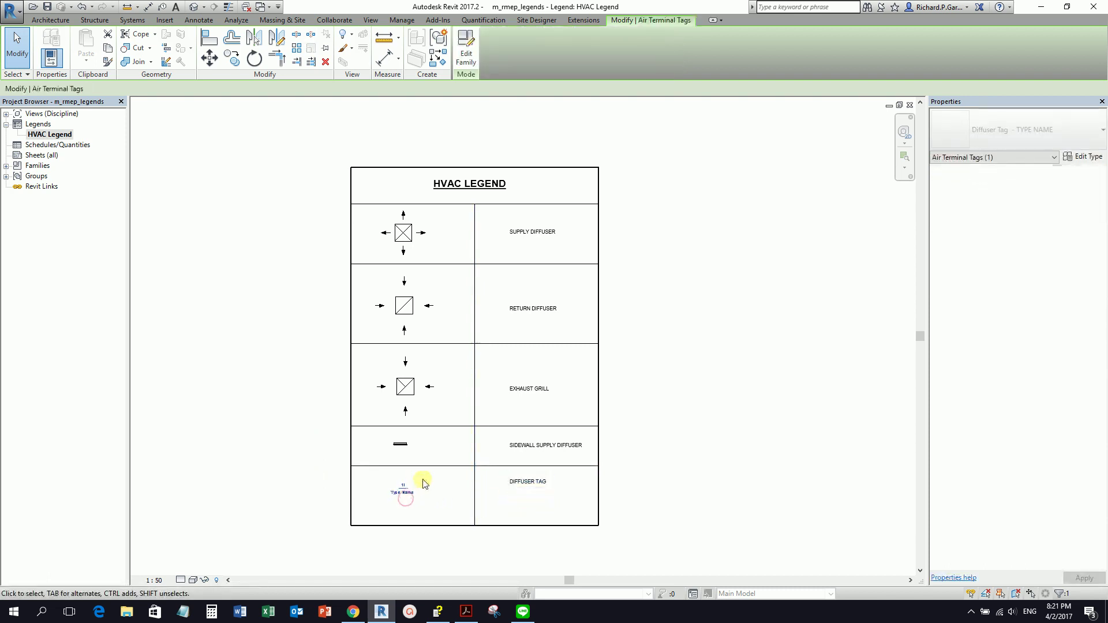
Raise the border's bottom line to make the diffuser tag row about 1400 mm high
{"action": "left_click", "coordinate": [503, 526]}
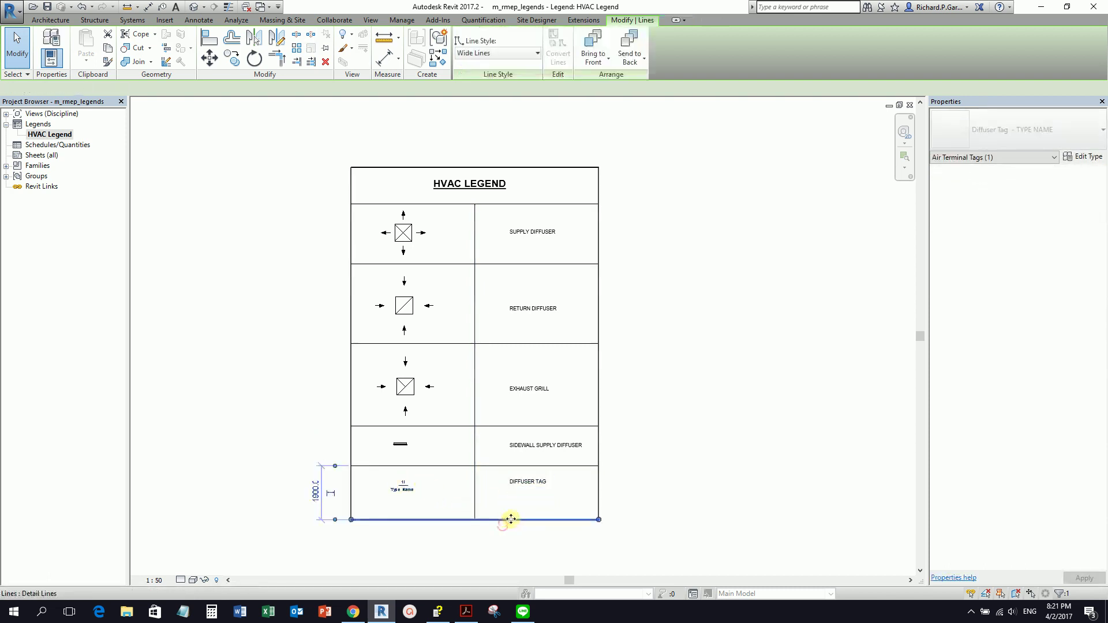
{"action": "key", "text": "Up"}
{"action": "key", "text": "Up"}
{"action": "key", "text": "Up"}
{"action": "key", "text": "Up"}
{"action": "key", "text": "Up"}
{"action": "key", "text": "Up"}
{"action": "key", "text": "Up"}
{"action": "key", "text": "Up"}
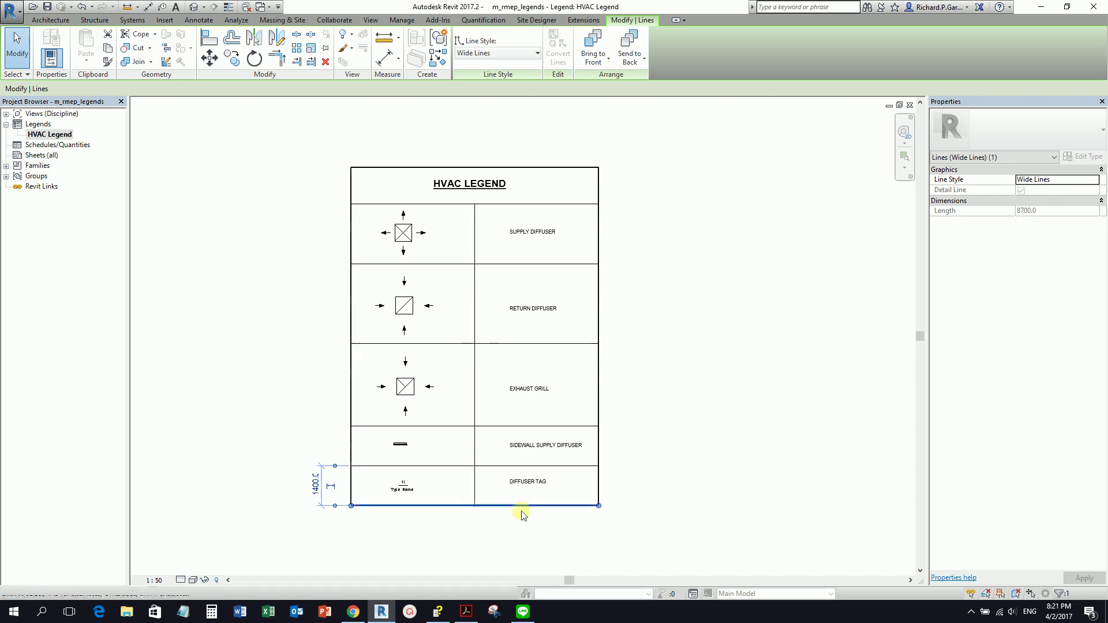
Move the DIFFUSER TAG description slightly down to line up with its symbol, and deselect it
{"action": "left_click", "coordinate": [527, 483]}
{"action": "left_click", "coordinate": [716, 440]}
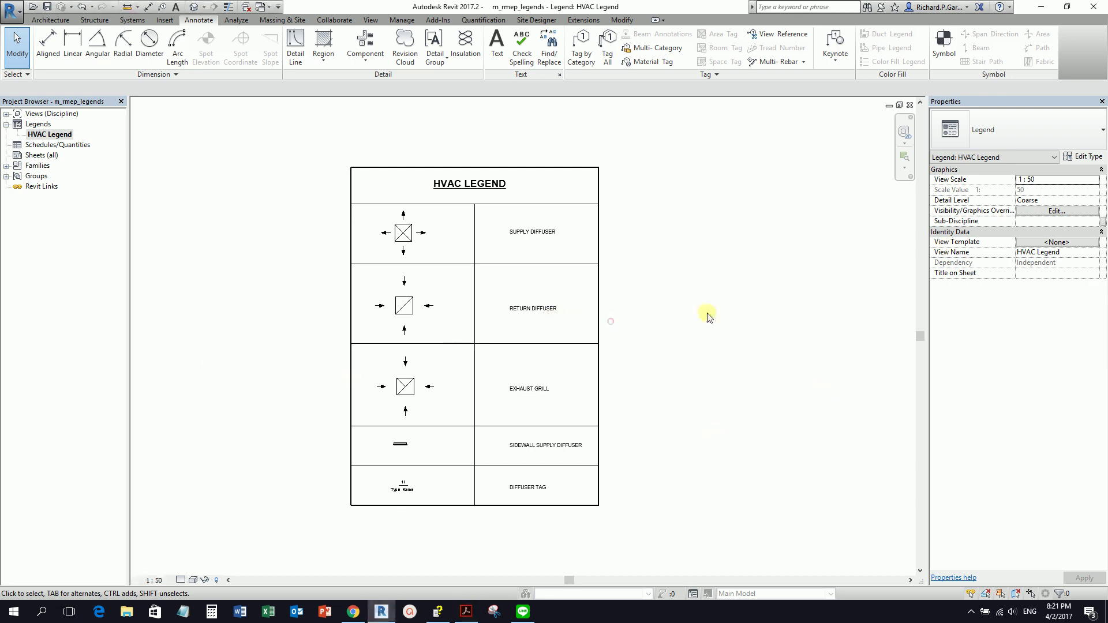
{"action": "scroll", "coordinate": [571, 335], "scroll_direction": "up", "scroll_amount": 1}
{"action": "middle_click_drag", "start_coordinate": [562, 347], "coordinate": [583, 328]}
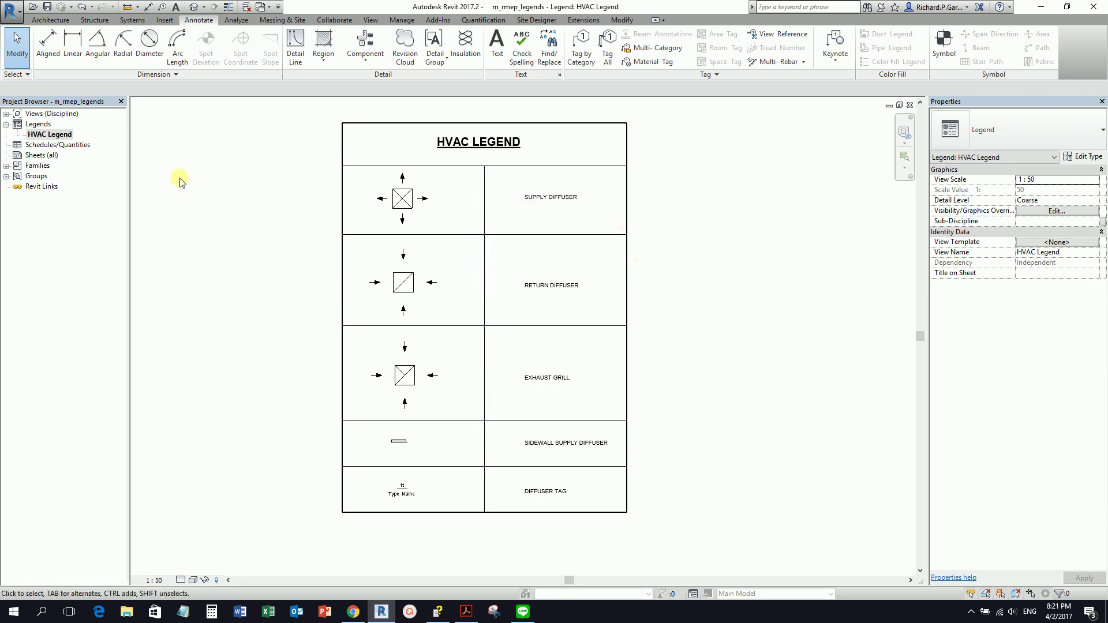
Create a new sheet with the A0 metric title block
{"action": "right_click", "coordinate": [41, 157]}
{"action": "left_click", "coordinate": [70, 165]}
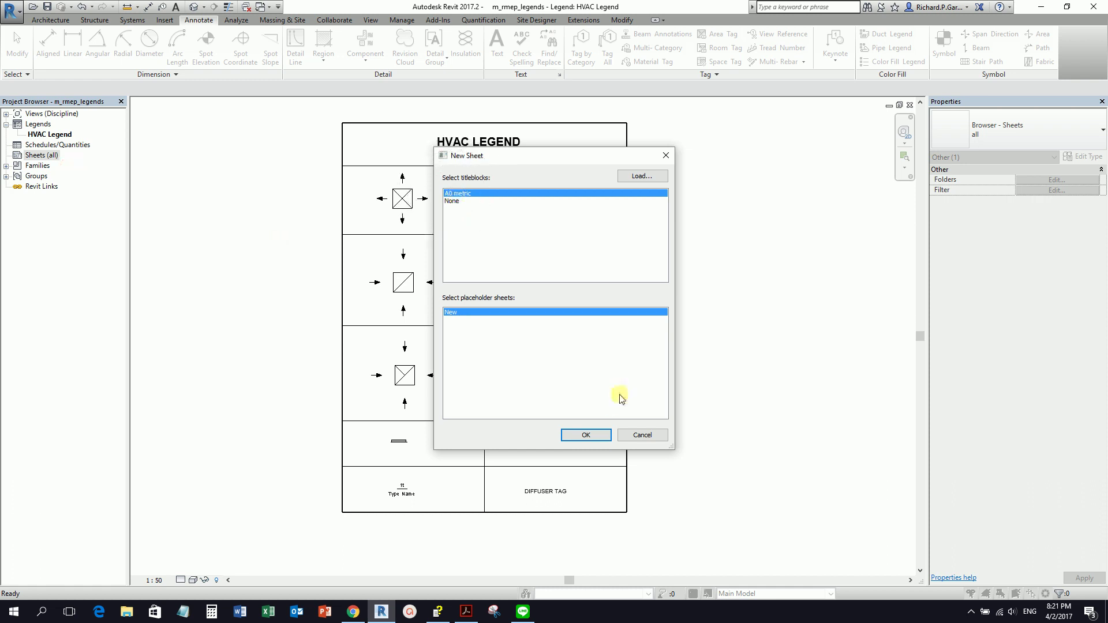
{"action": "left_click", "coordinate": [586, 435]}
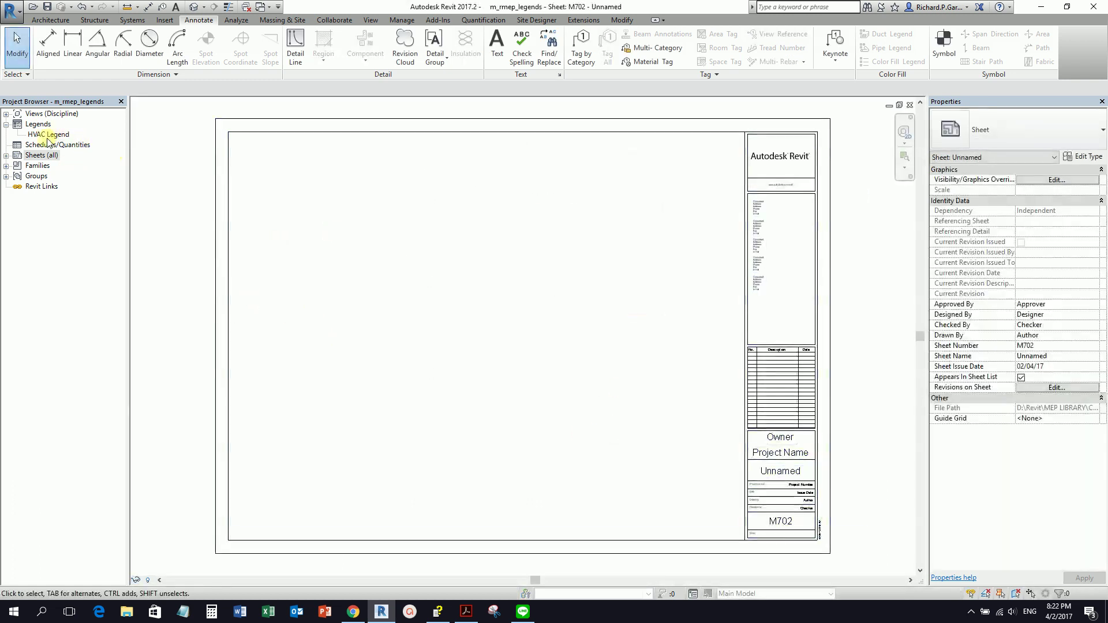
Place the HVAC Legend view on the sheet in the lower right corner beside the title block, and deselect it
{"action": "left_click_drag", "start_coordinate": [52, 137], "coordinate": [549, 402]}
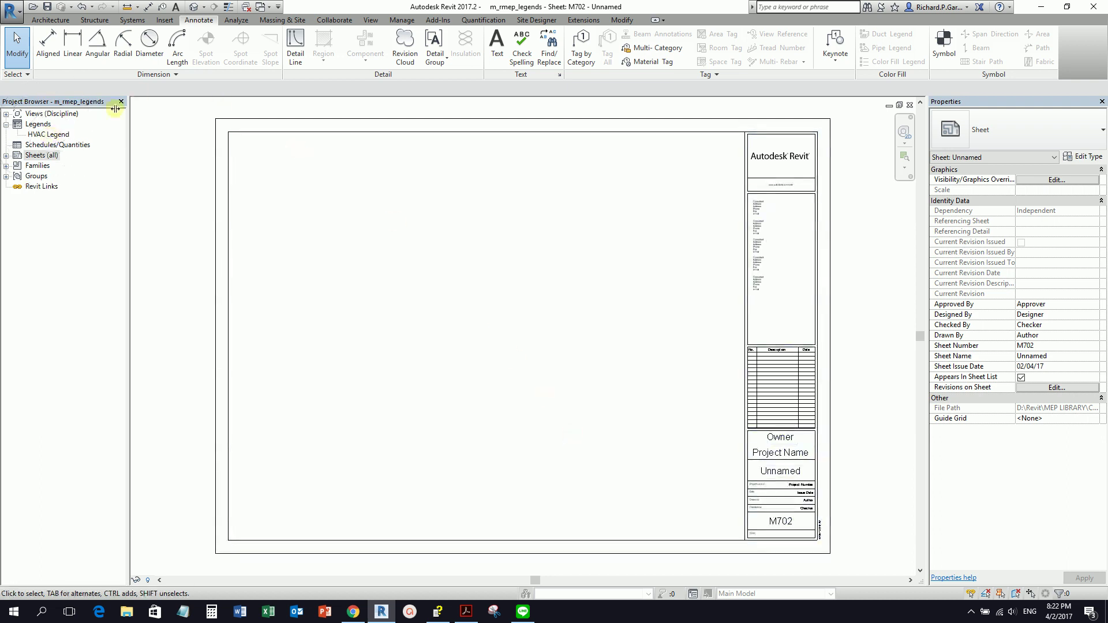
{"action": "left_click_drag", "start_coordinate": [38, 137], "coordinate": [640, 453]}
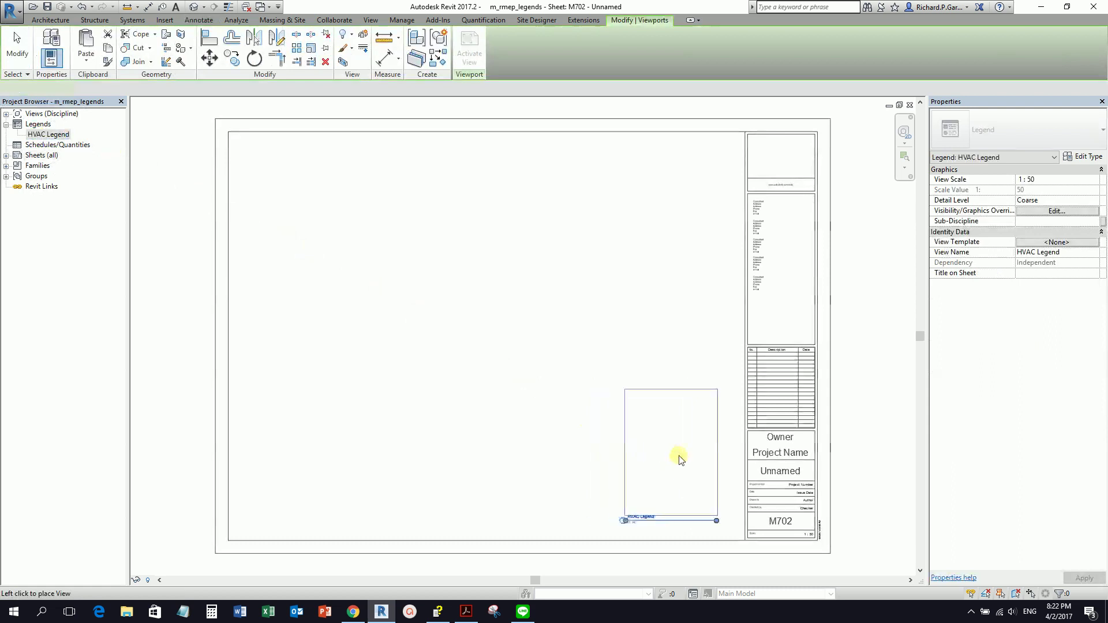
{"action": "left_click", "coordinate": [692, 468]}
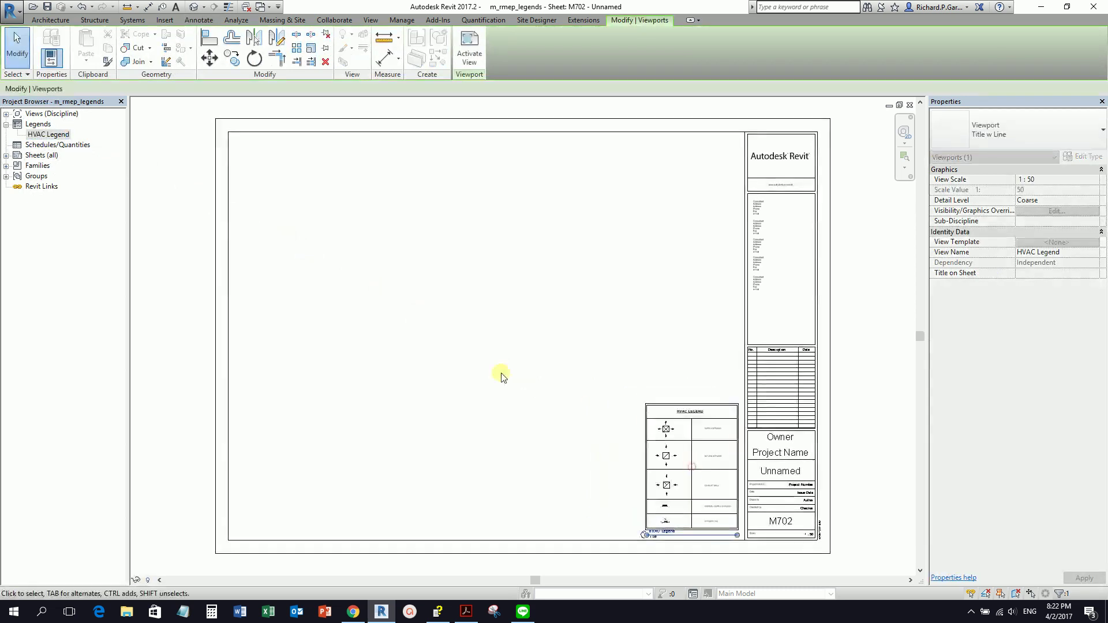
{"action": "left_click", "coordinate": [506, 352]}
{"action": "middle_click_drag", "start_coordinate": [701, 383], "coordinate": [587, 288]}
{"action": "scroll", "coordinate": [727, 529], "scroll_direction": "up", "scroll_amount": 3}
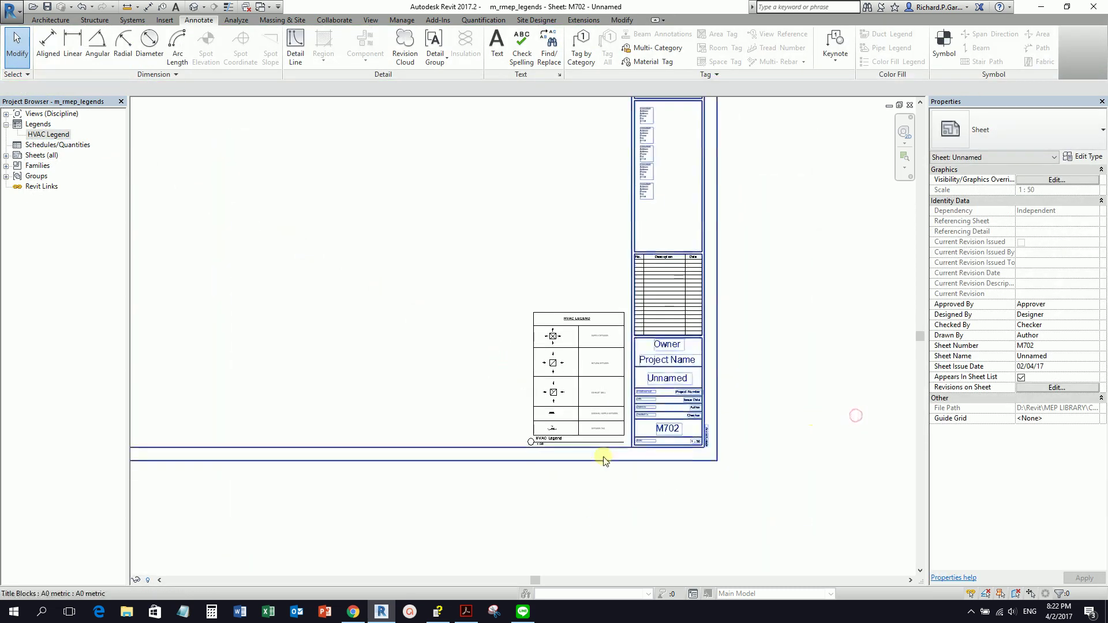
{"action": "scroll", "coordinate": [726, 530], "scroll_direction": "down", "scroll_amount": 4}
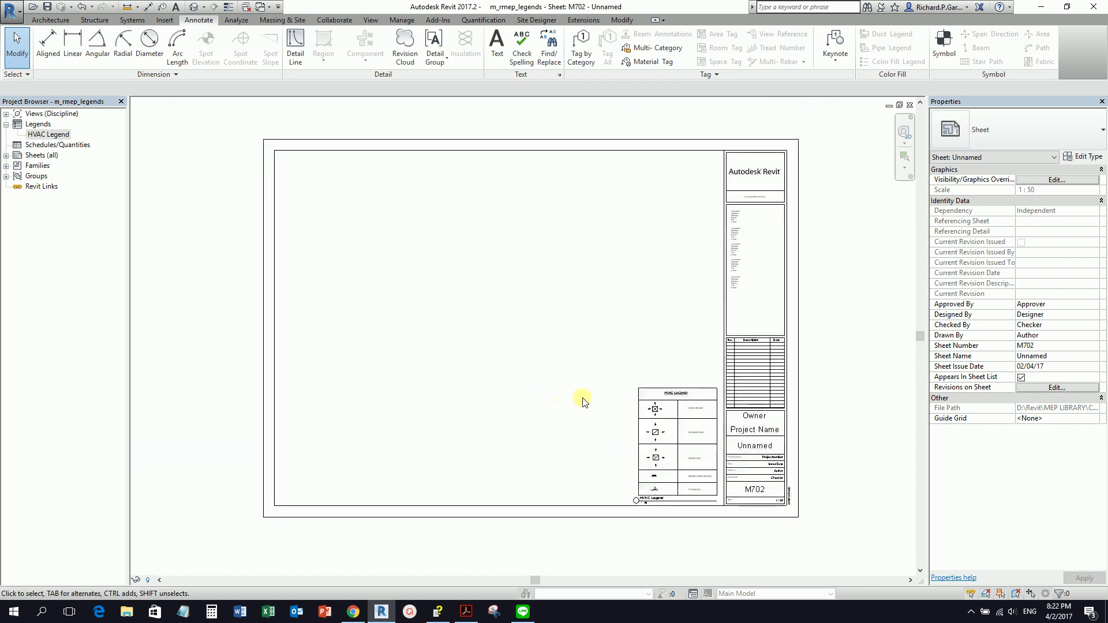
Create a second new sheet with the same A0 metric title block
{"action": "right_click", "coordinate": [37, 156]}
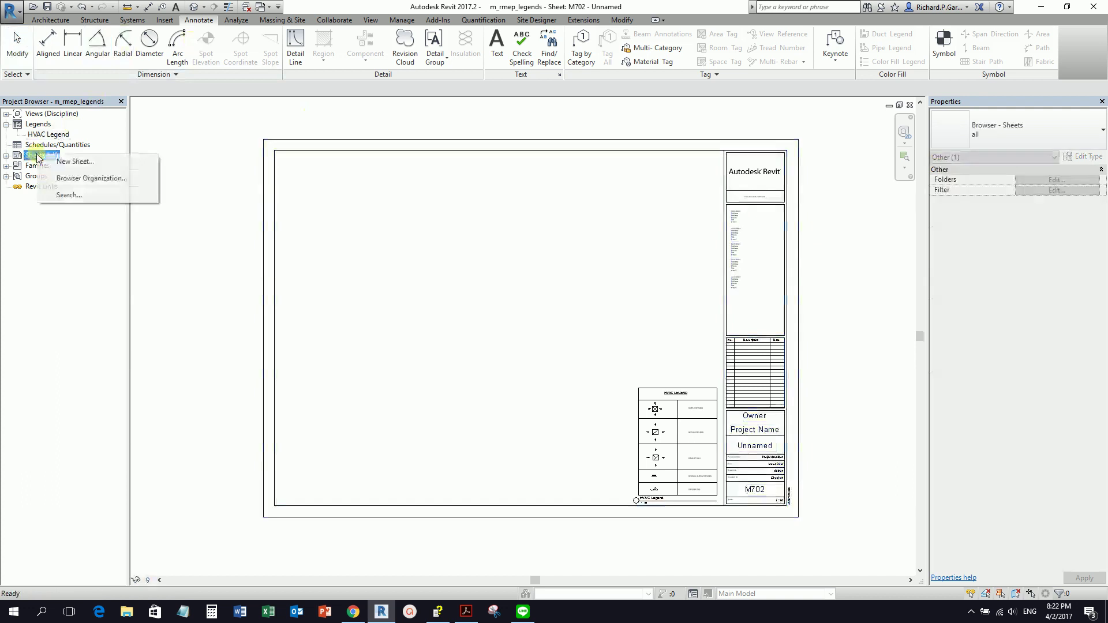
{"action": "left_click", "coordinate": [73, 162]}
{"action": "left_click", "coordinate": [583, 435]}
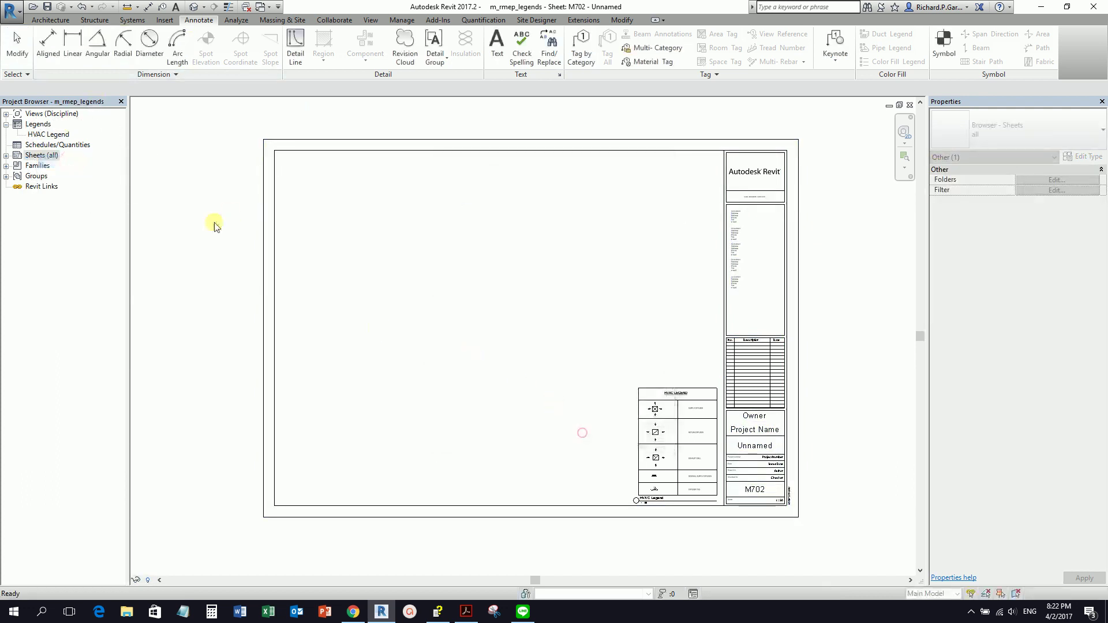
Place the HVAC Legend view in the lower right corner of the second sheet as well, and deselect it
{"action": "left_click_drag", "start_coordinate": [52, 136], "coordinate": [684, 467]}
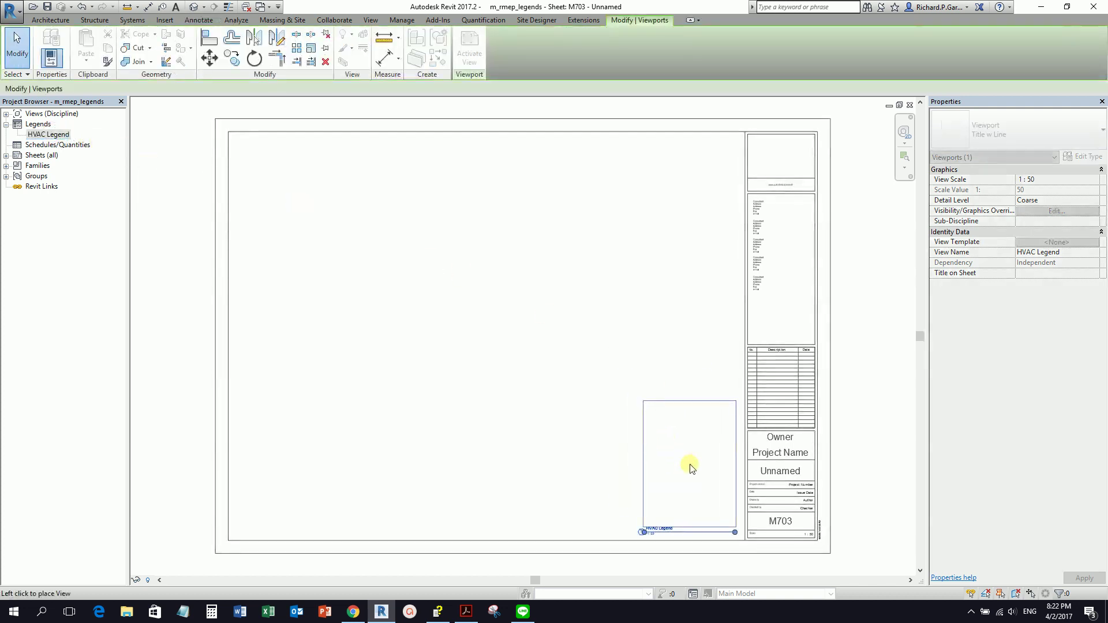
{"action": "left_click", "coordinate": [685, 464]}
{"action": "left_click", "coordinate": [569, 322]}
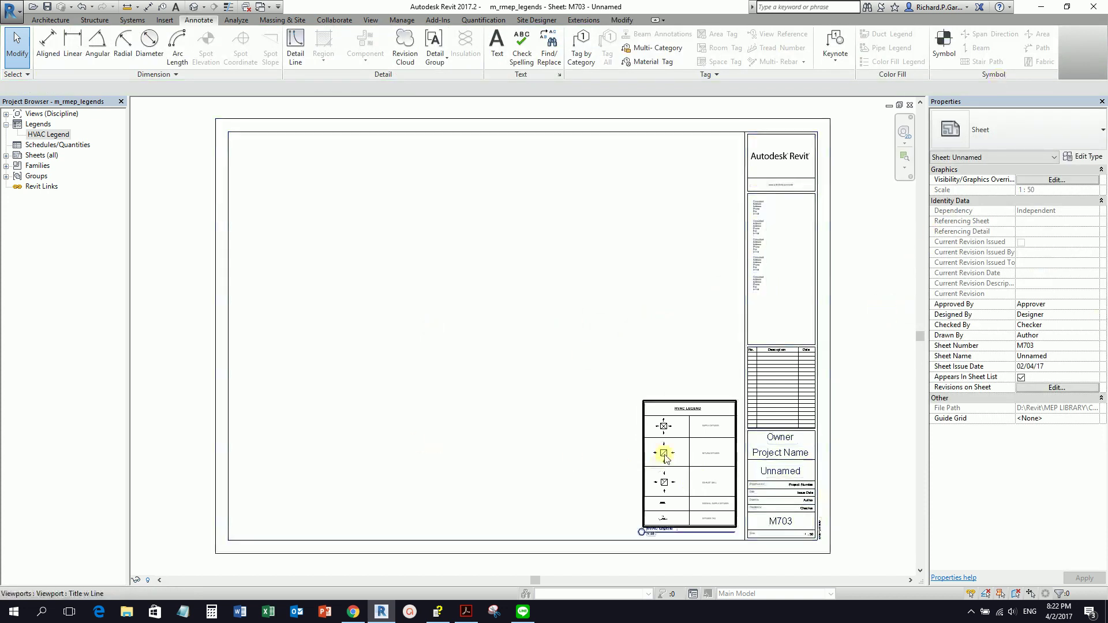
Reopen the HVAC Legend view to examine the finished legend
{"action": "double_click", "coordinate": [49, 133]}
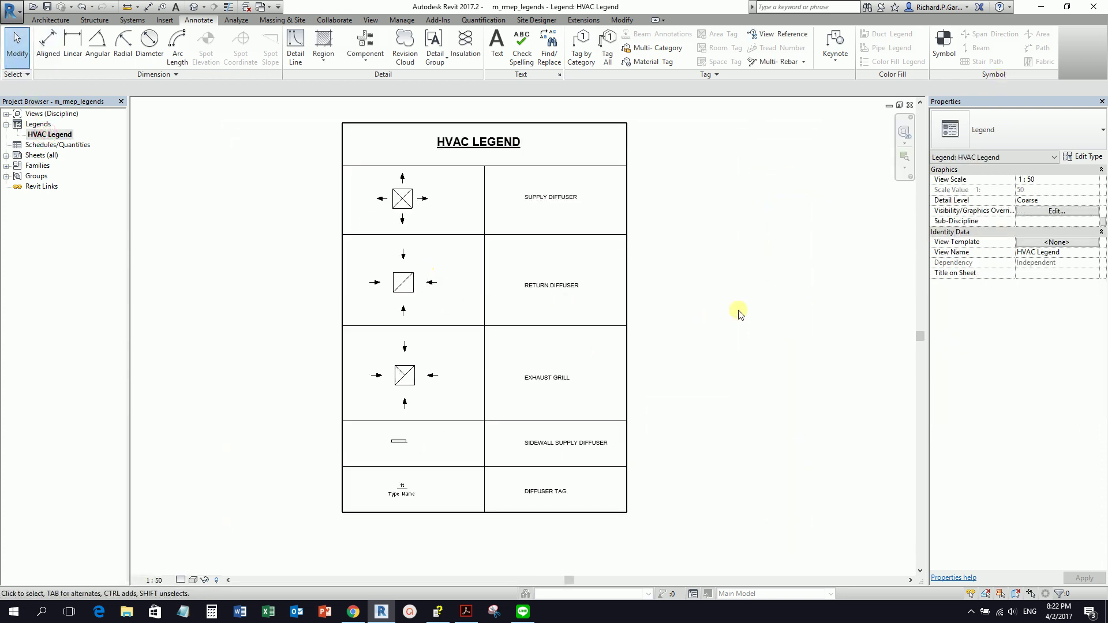
{"action": "scroll", "coordinate": [484, 255], "scroll_direction": "up", "scroll_amount": 2}
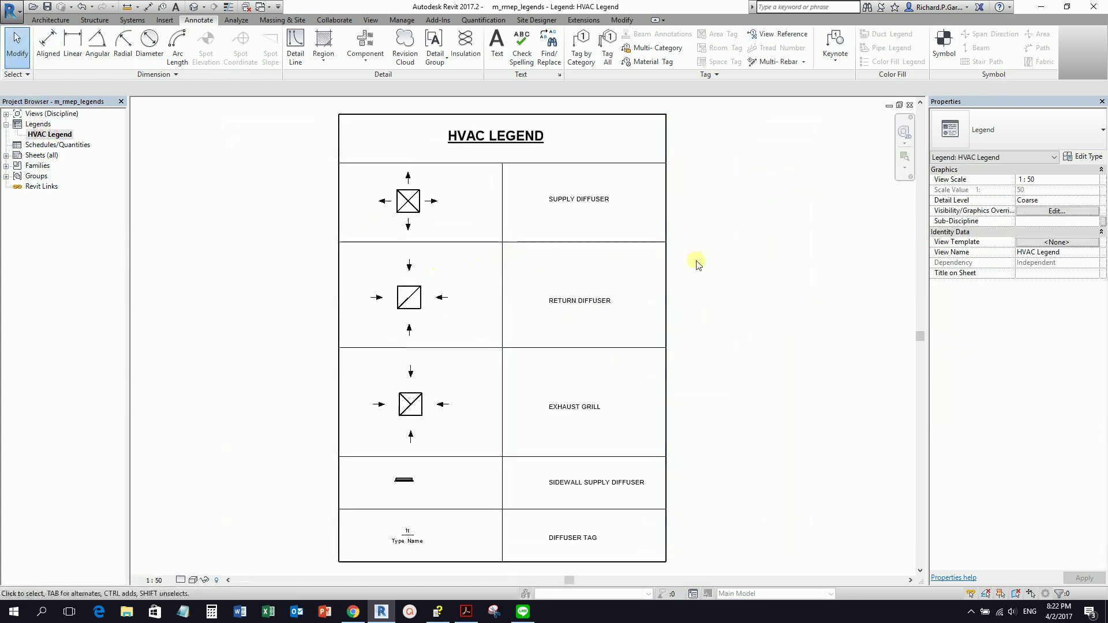